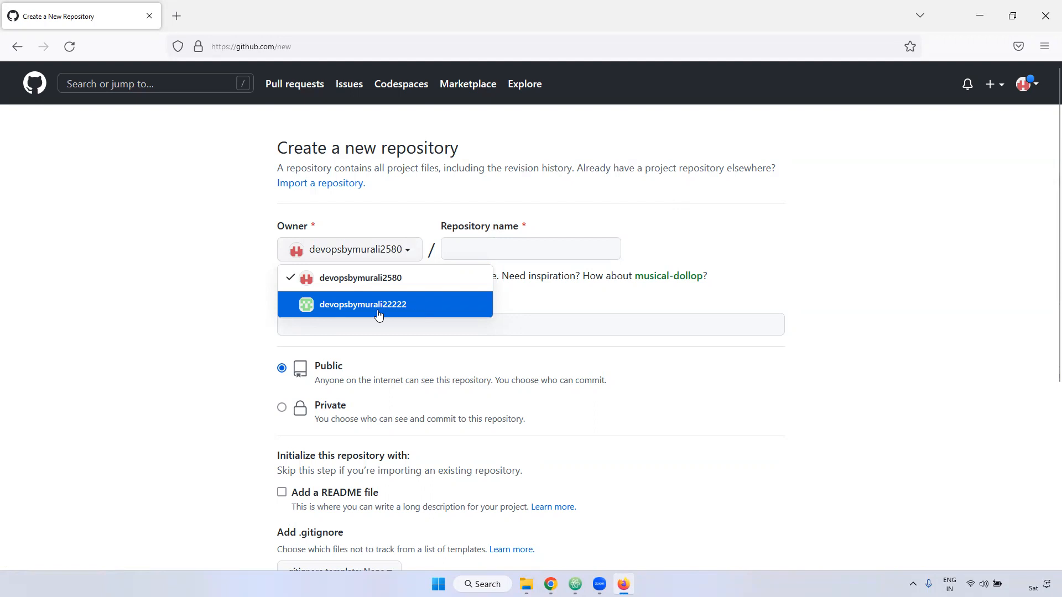
pyautogui.click(386, 310)
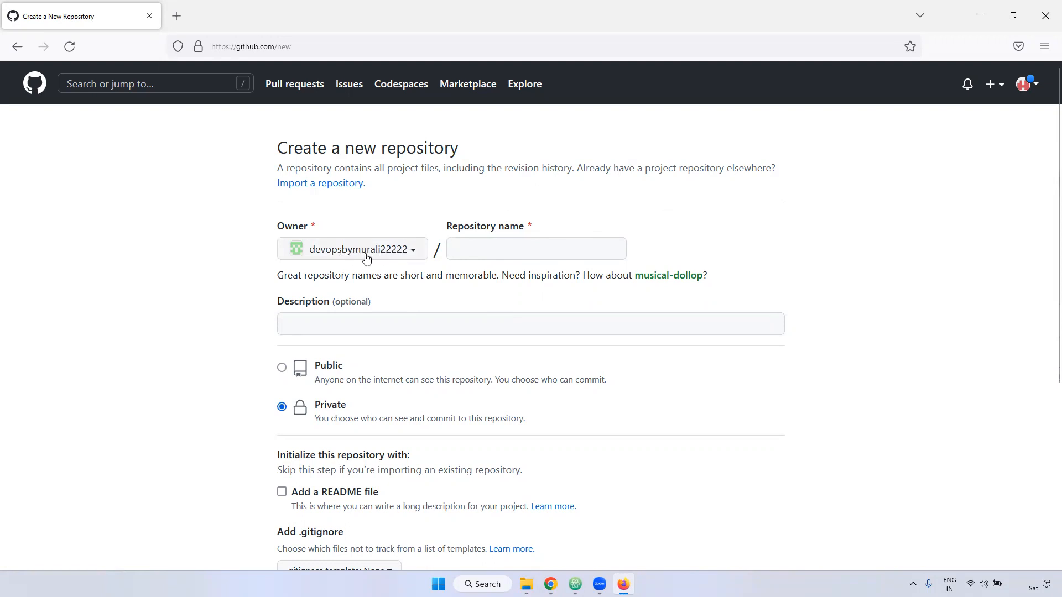
pyautogui.click(398, 255)
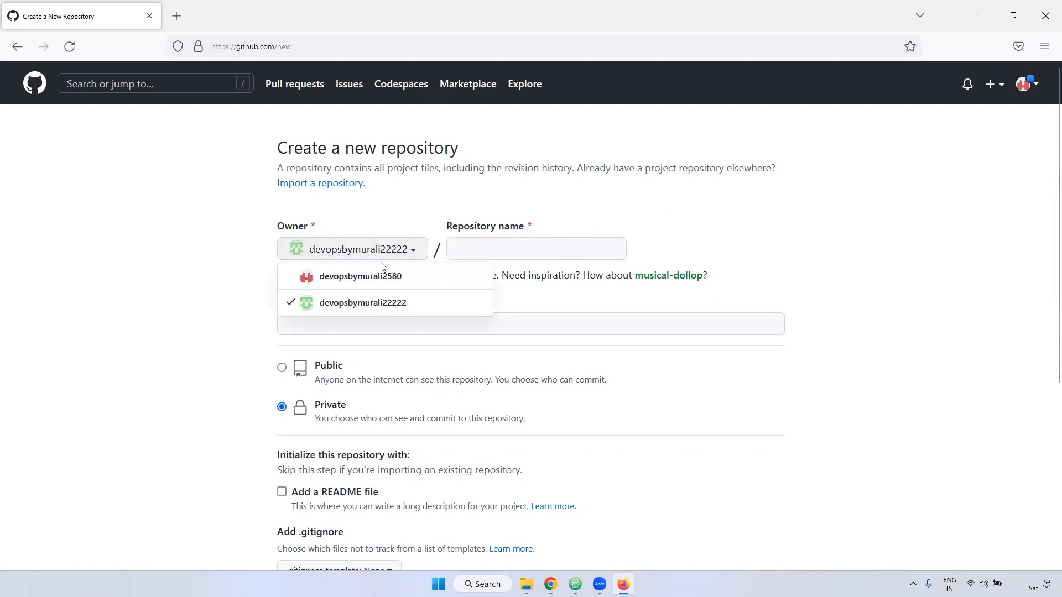
pyautogui.click(387, 277)
# - Name the repository sample-project and enter sample-project as its description too
pyautogui.click(495, 249)
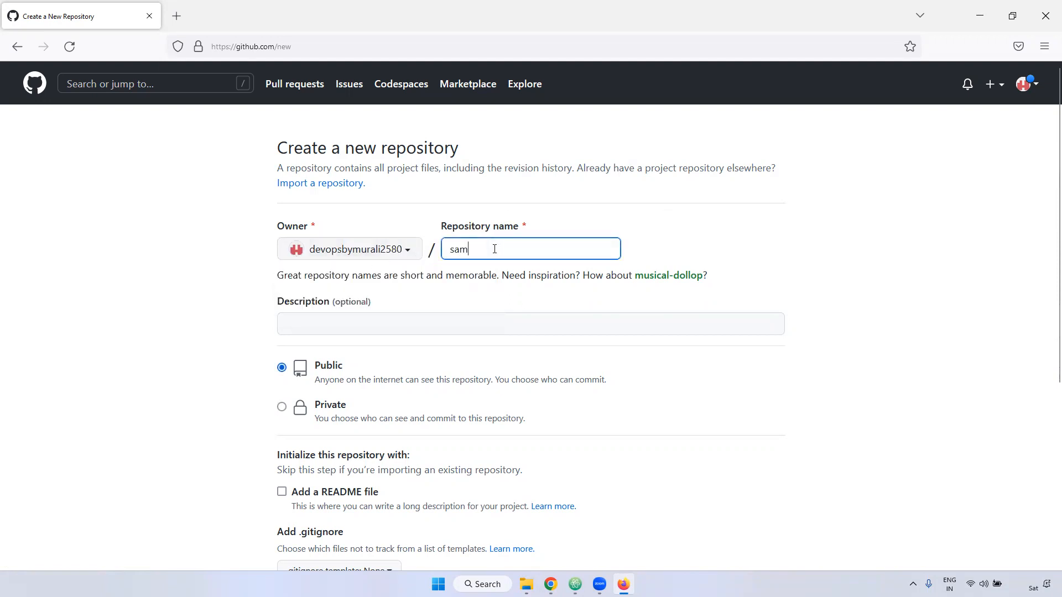
pyautogui.write('sample-project')
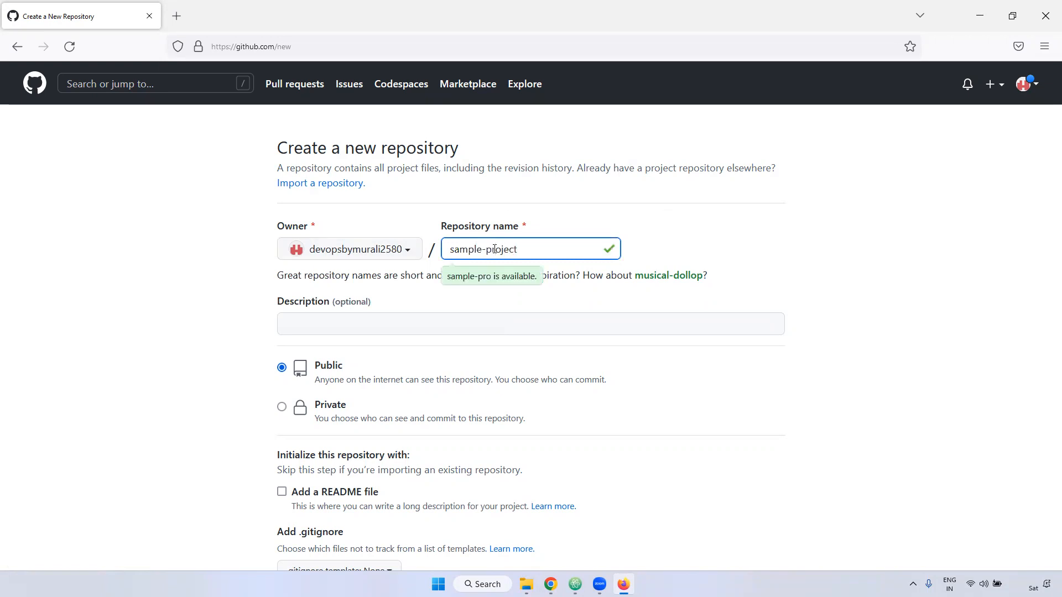
pyautogui.scroll(-3, 762, 241)
pyautogui.click(327, 162)
pyautogui.scroll(2, 296, 170)
pyautogui.doubleClick(279, 222)
pyautogui.tripleClick(343, 223)
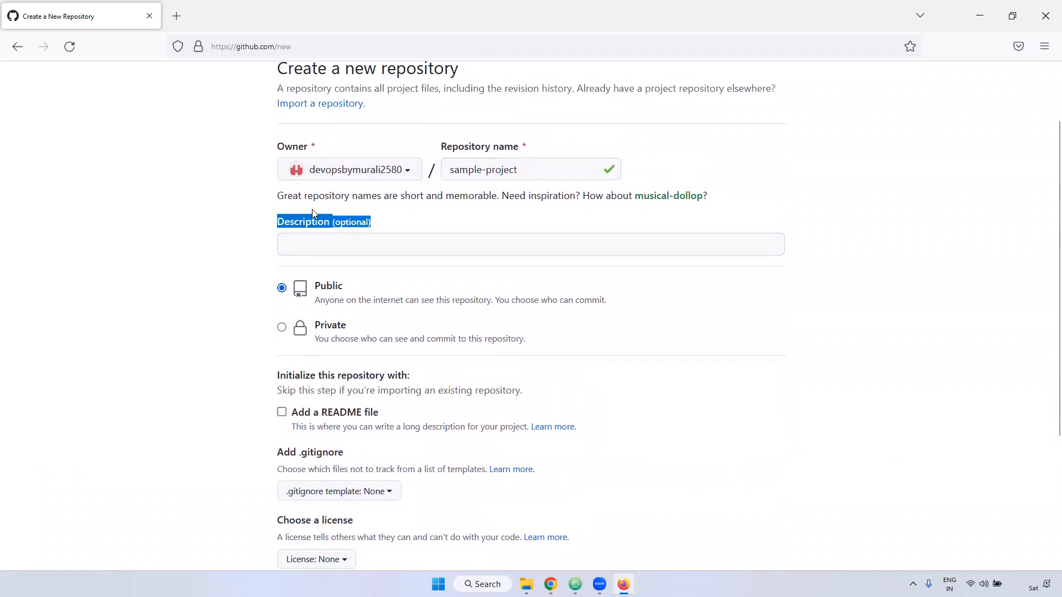
pyautogui.click(313, 245)
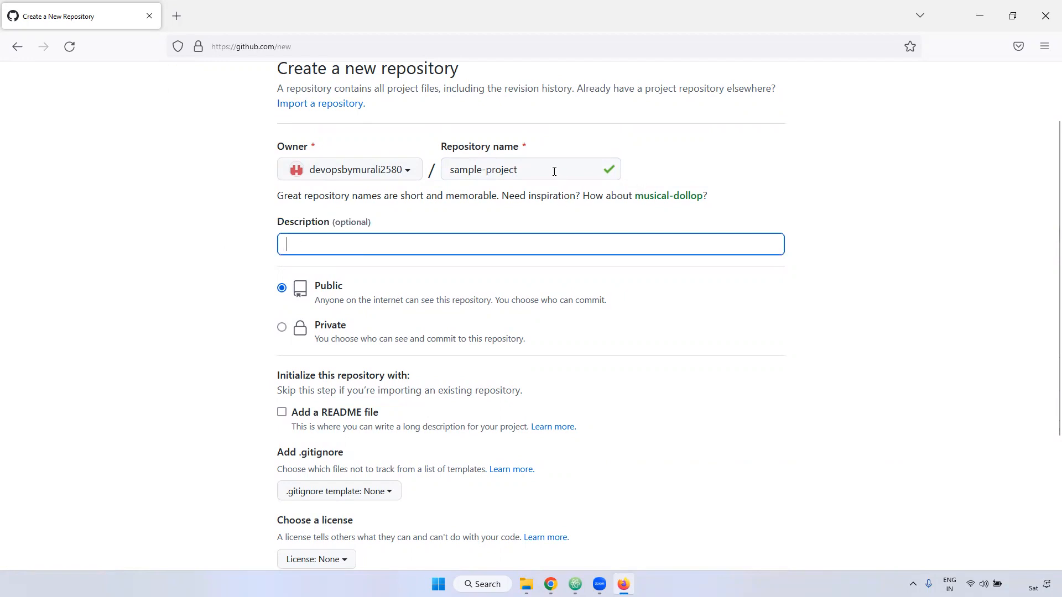
pyautogui.tripleClick(554, 171)
pyautogui.hotkey('ctrl', 'c')
pyautogui.click(297, 243)
pyautogui.hotkey('ctrl', 'v')
pyautogui.click(215, 279)
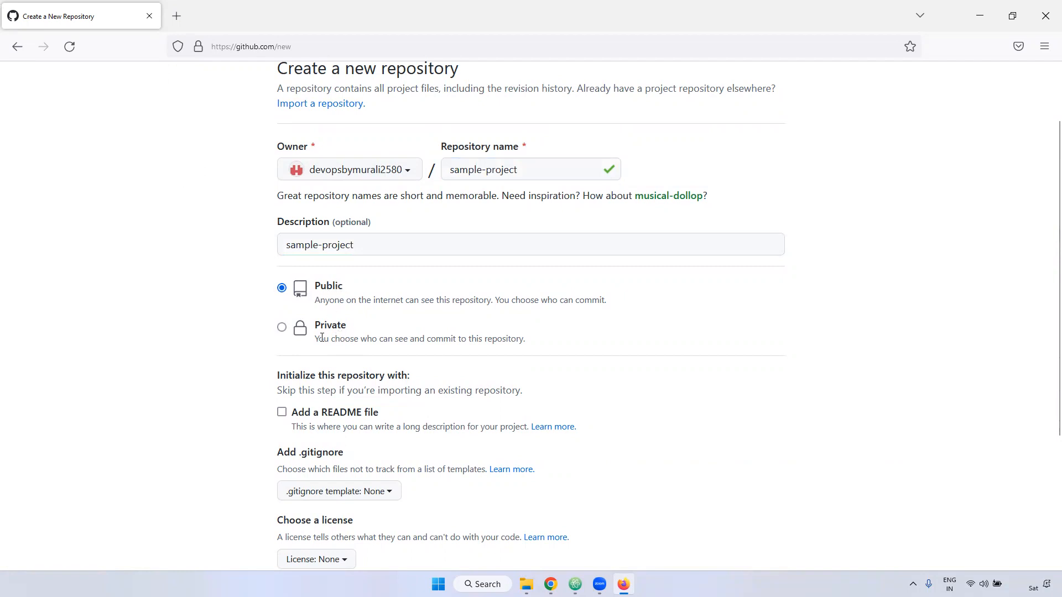
# - Compare the public and private visibility options and make the repository private
pyautogui.doubleClick(336, 287)
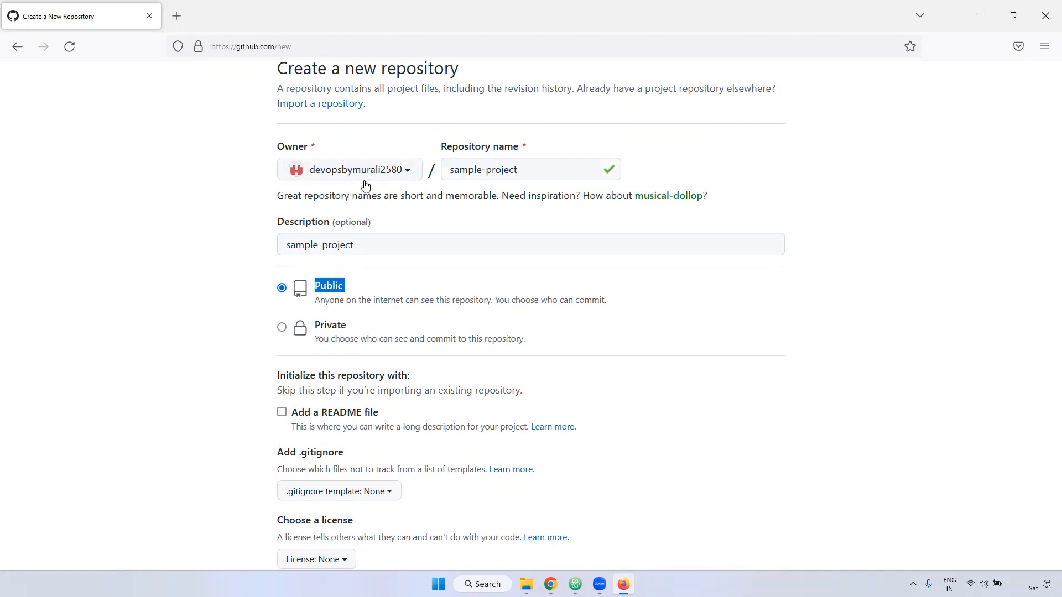
pyautogui.doubleClick(330, 325)
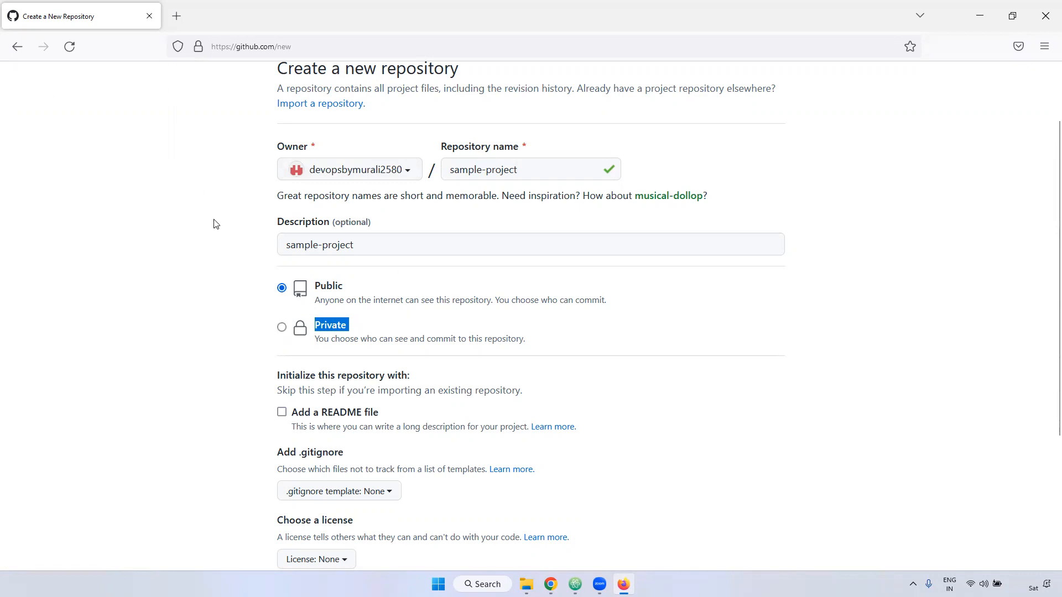
pyautogui.click(331, 328)
# - Initialize the repository with a README file
pyautogui.scroll(-2, 353, 334)
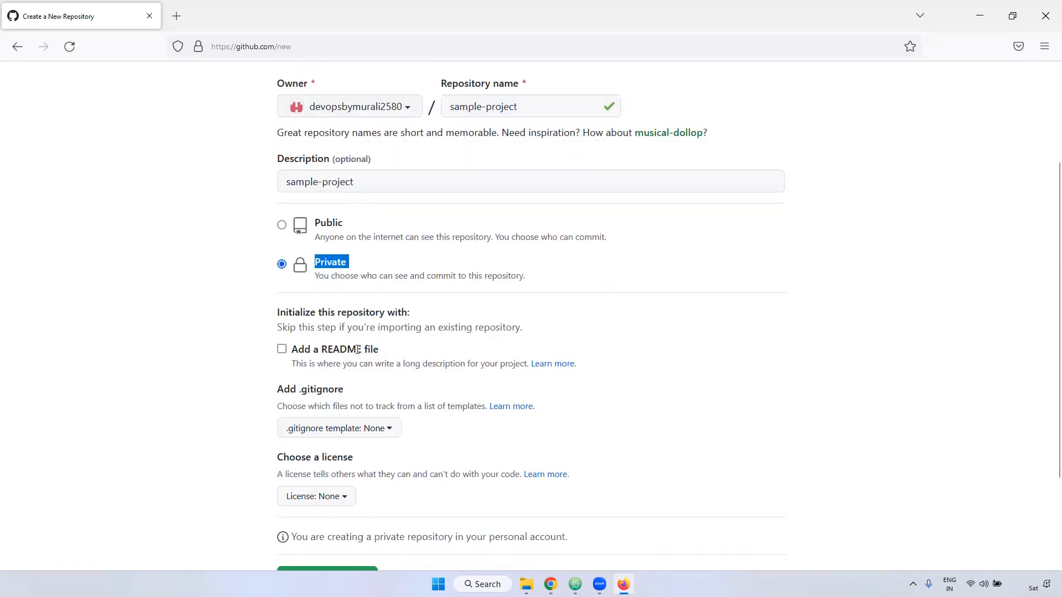
pyautogui.moveTo(275, 297); pyautogui.dragTo(342, 326)
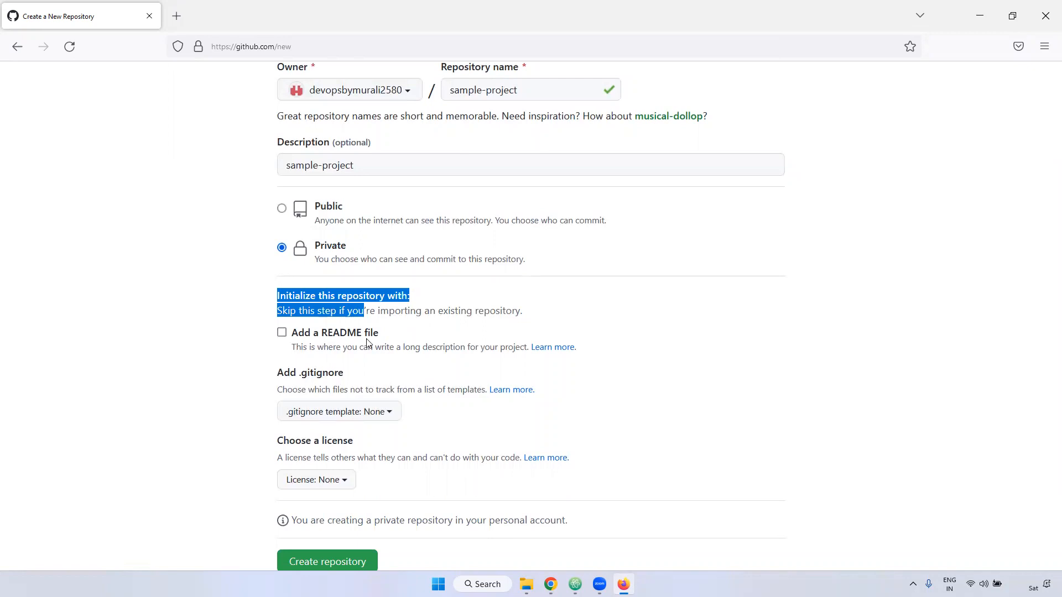
pyautogui.click(282, 333)
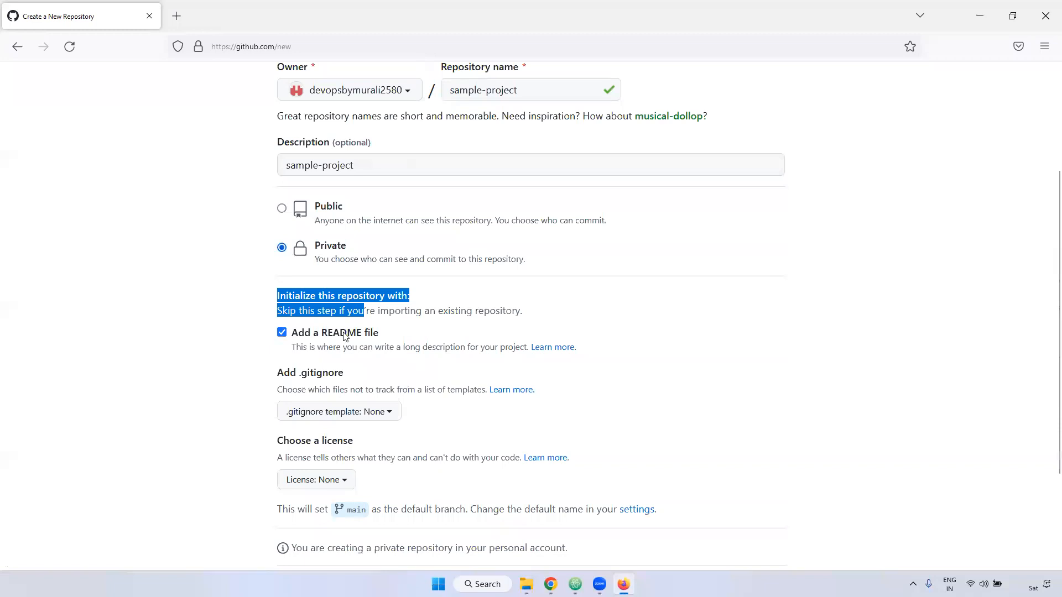
# - Review the .gitignore, license and default branch settings, and create the repository with no template or license
pyautogui.scroll(-3, 346, 337)
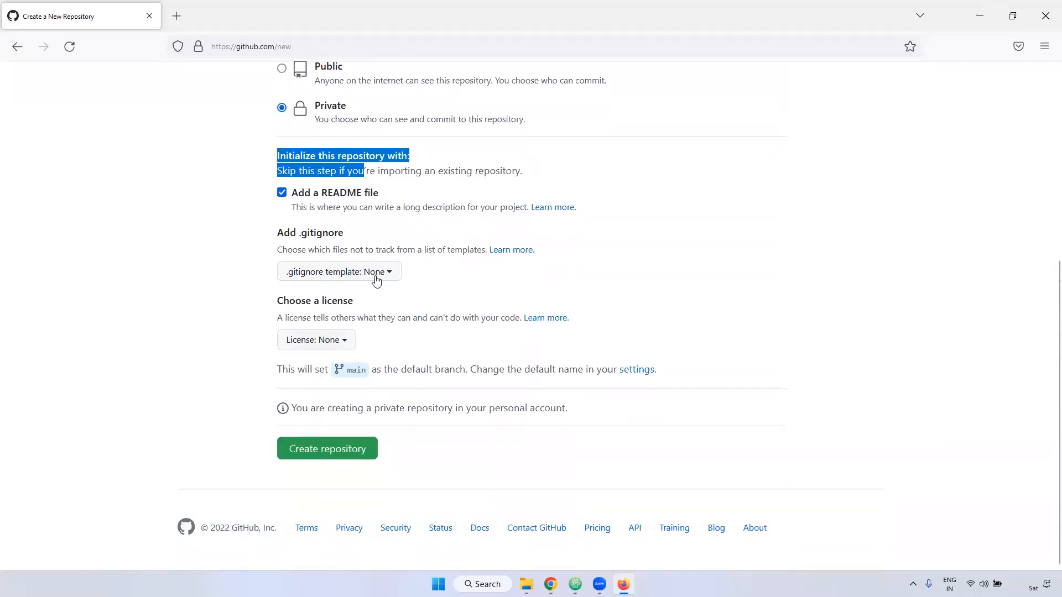
pyautogui.moveTo(271, 233); pyautogui.dragTo(354, 239)
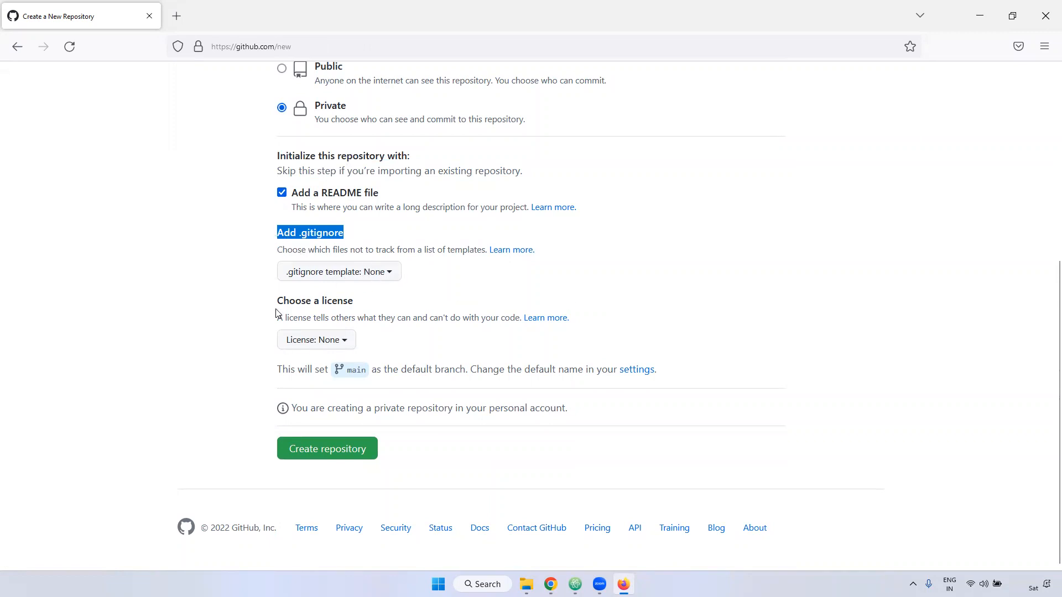
pyautogui.moveTo(271, 306); pyautogui.dragTo(354, 306)
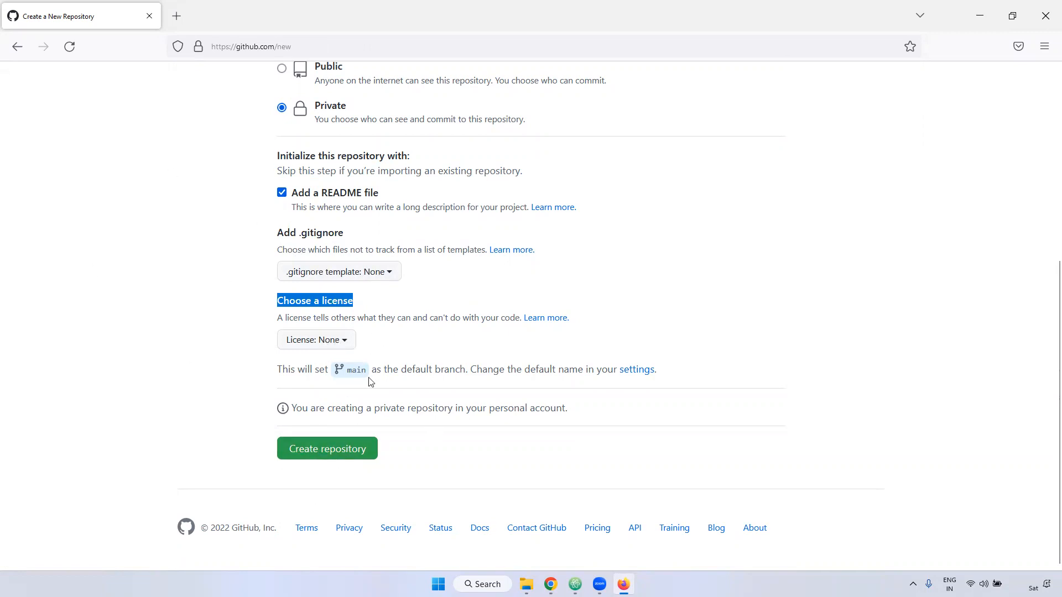
pyautogui.moveTo(346, 375); pyautogui.dragTo(370, 370)
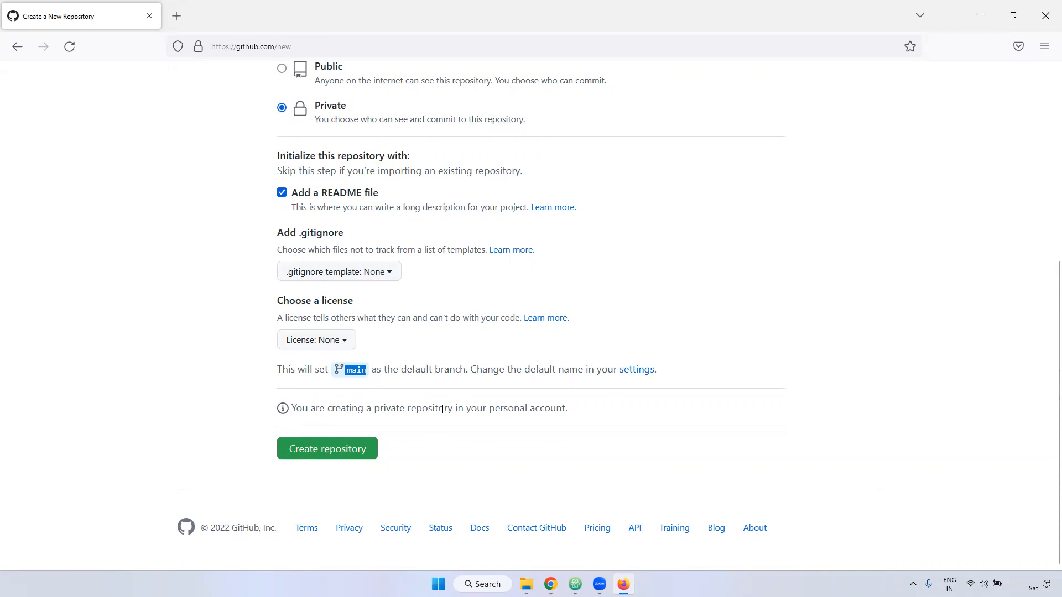
pyautogui.click(351, 374)
pyautogui.moveTo(353, 374); pyautogui.dragTo(361, 374)
pyautogui.click(329, 450)
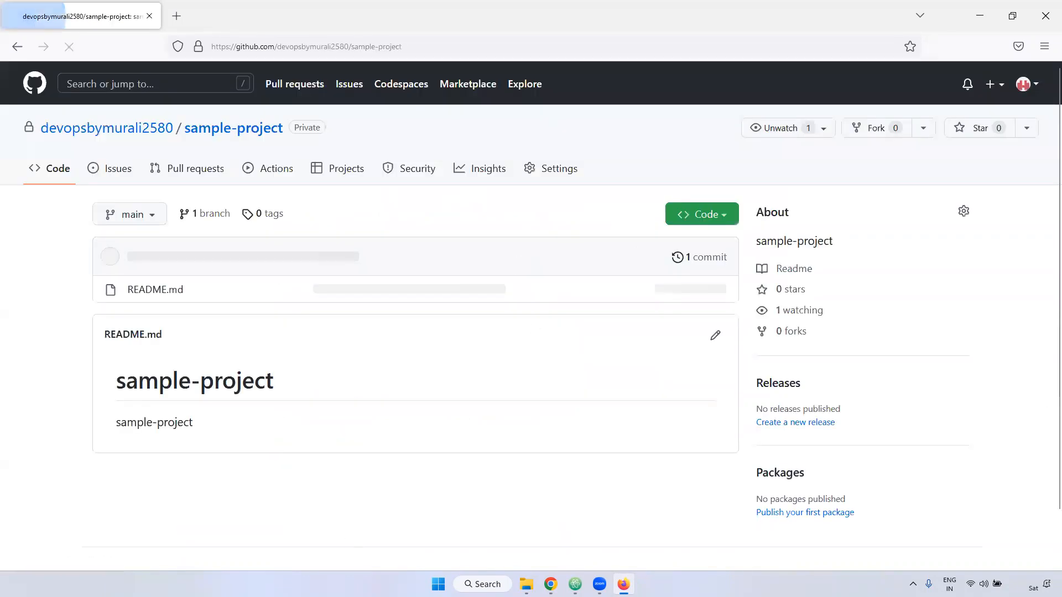
# - Examine the new repository's branch list, README.md entry, and the commit's message, time, hash, count and author
pyautogui.click(159, 222)
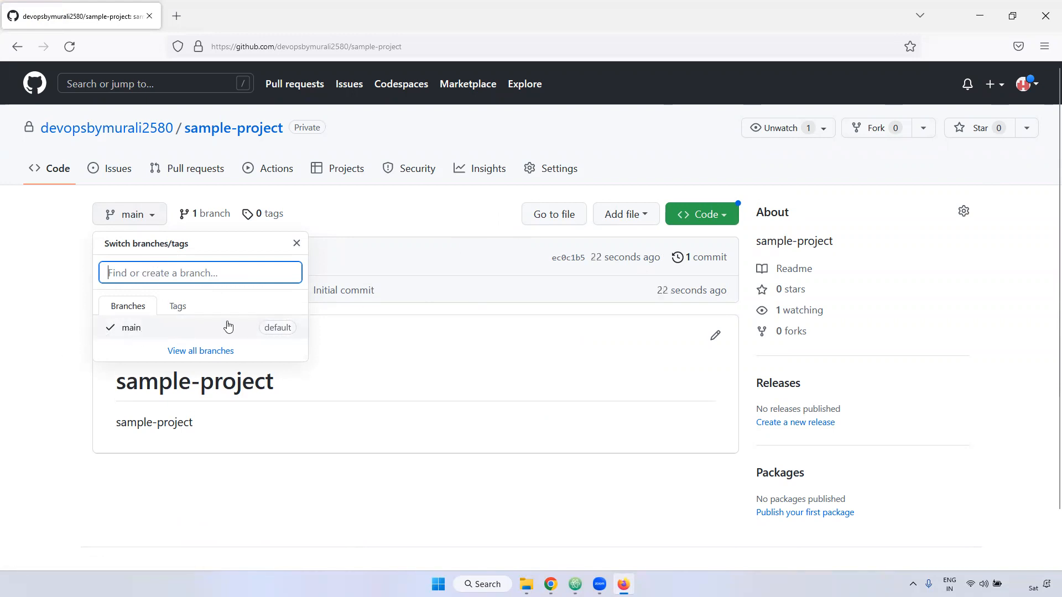
pyautogui.click(432, 220)
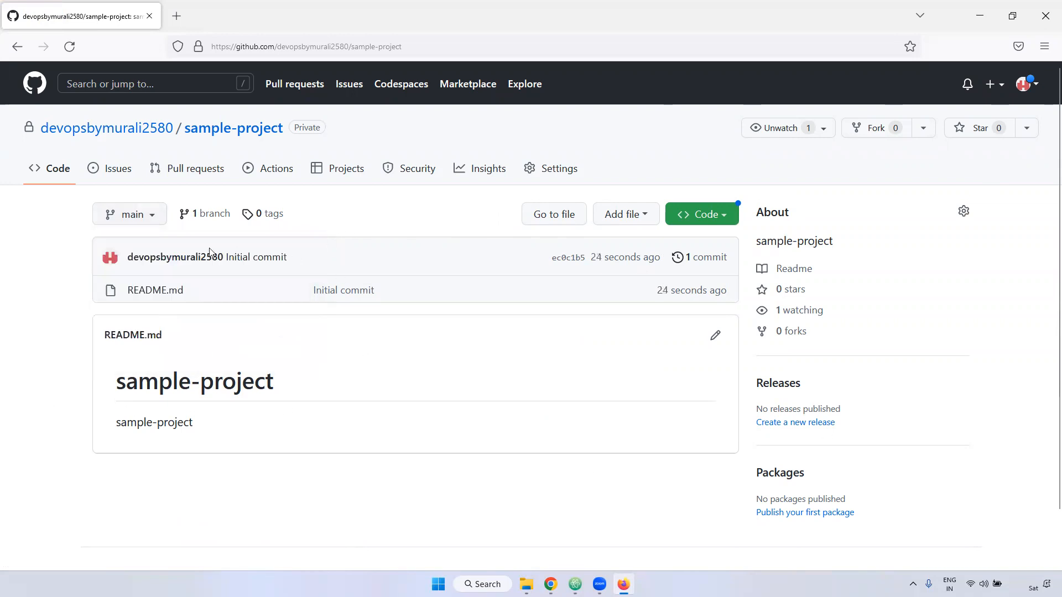
pyautogui.doubleClick(131, 292)
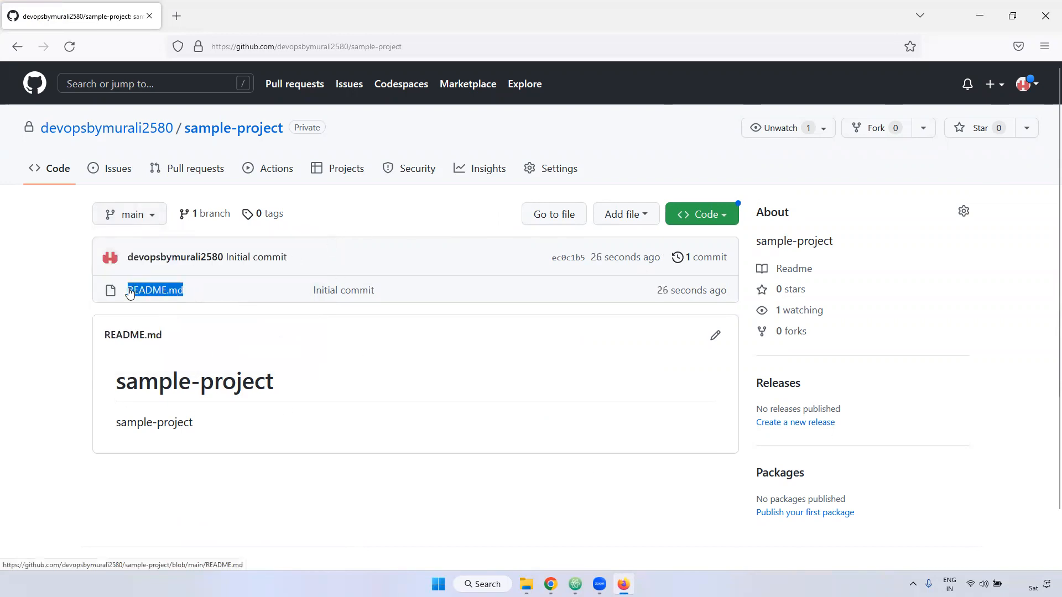
pyautogui.moveTo(308, 292); pyautogui.dragTo(390, 293)
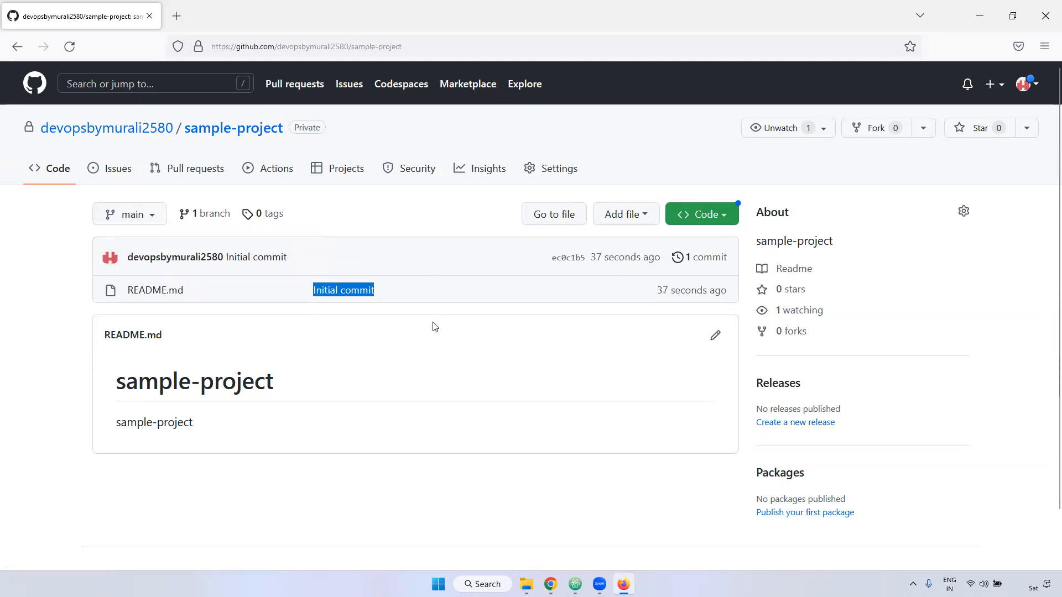
pyautogui.click(327, 299)
pyautogui.keyDown('shift'); pyautogui.click(393, 294); pyautogui.keyUp('shift')
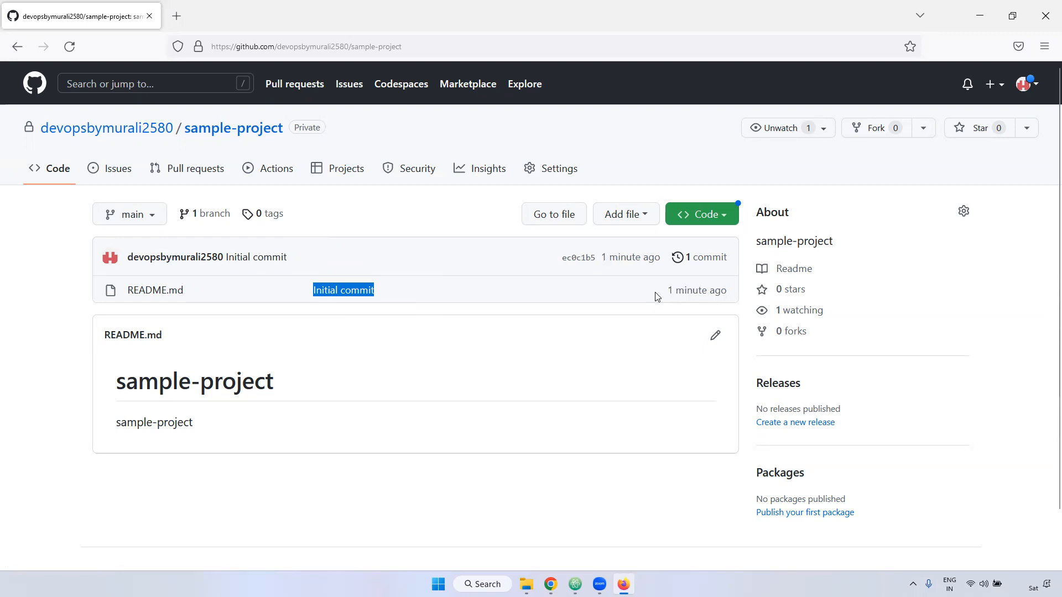
pyautogui.moveTo(666, 293); pyautogui.dragTo(718, 292)
pyautogui.tripleClick(727, 292)
pyautogui.click(727, 292)
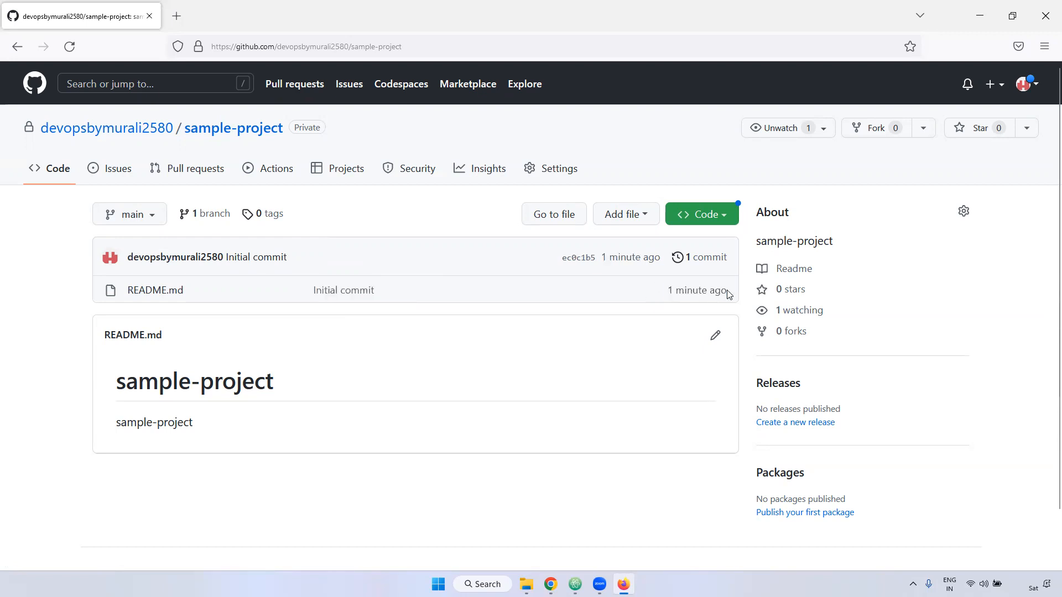
pyautogui.moveTo(560, 259); pyautogui.dragTo(594, 261)
pyautogui.click(551, 285)
pyautogui.moveTo(738, 259); pyautogui.dragTo(691, 266)
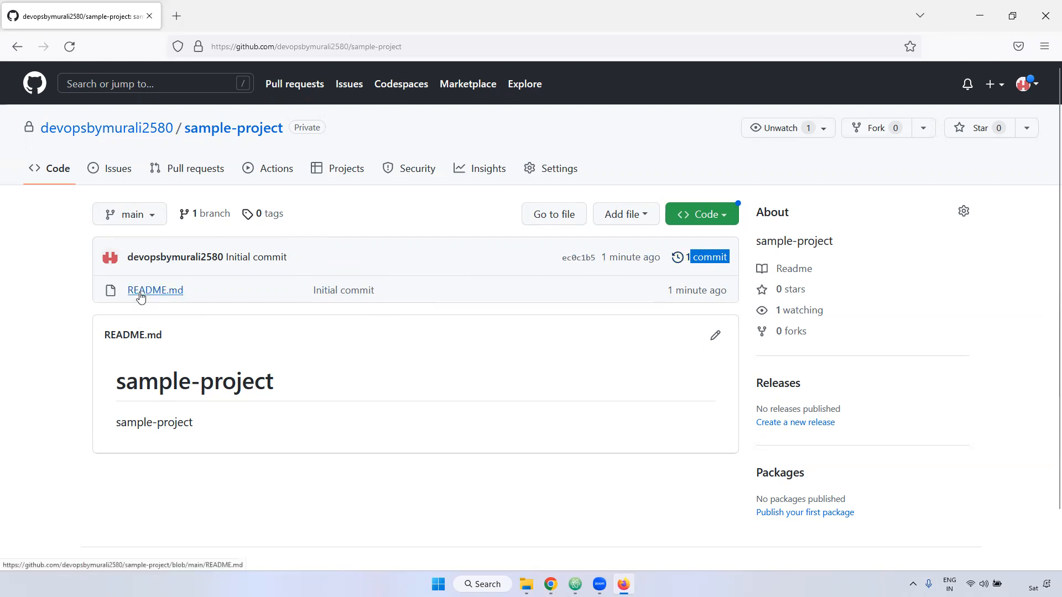
pyautogui.moveTo(186, 209); pyautogui.dragTo(220, 226)
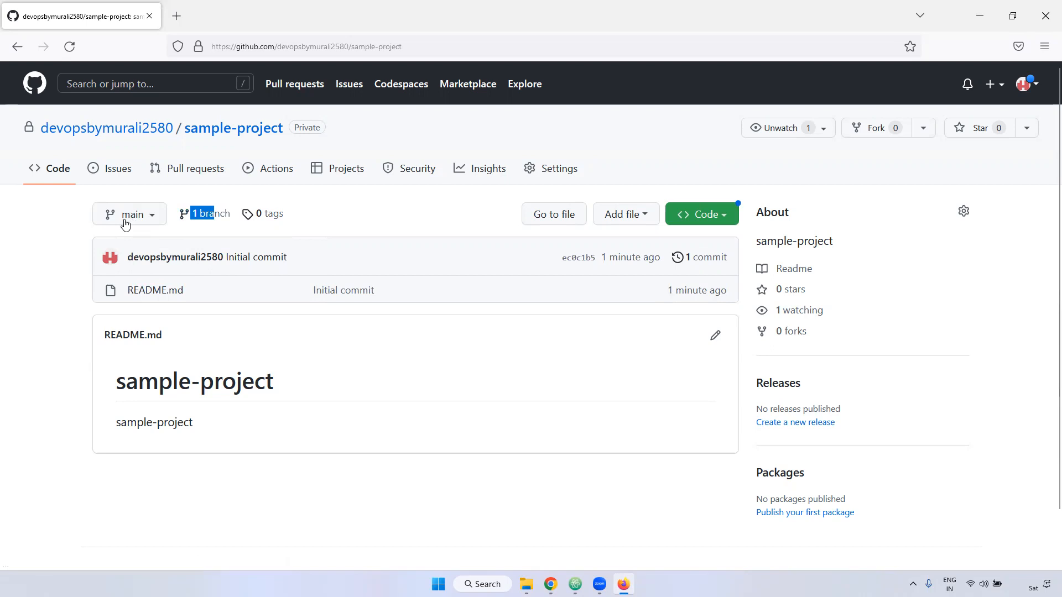
pyautogui.moveTo(125, 257); pyautogui.dragTo(224, 263)
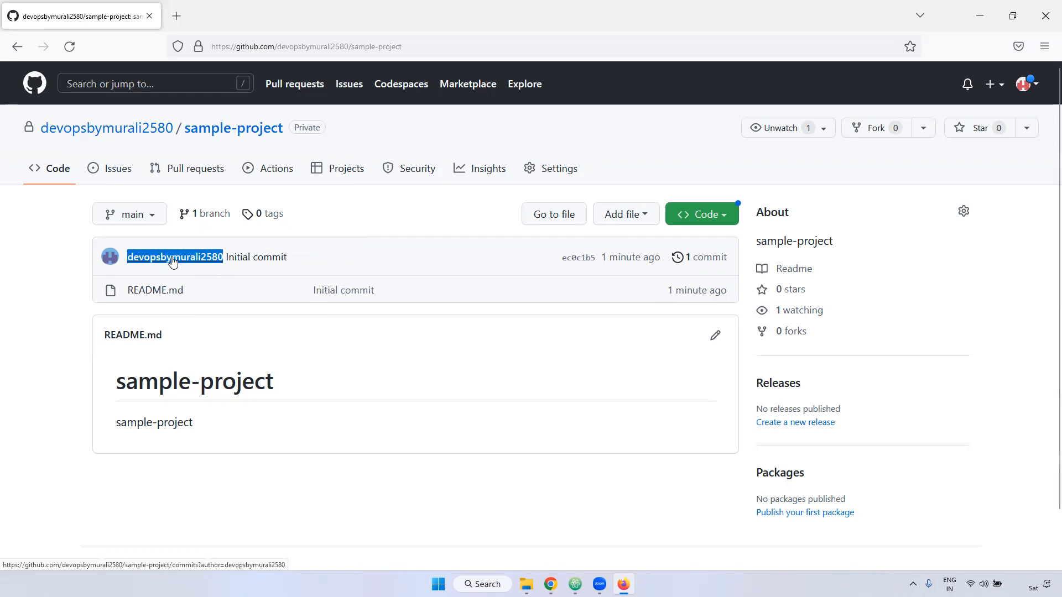
# - Start a new file in the repository, name it with the owner's first name and enter a one-line "Hello" greeting to that name
pyautogui.click(644, 221)
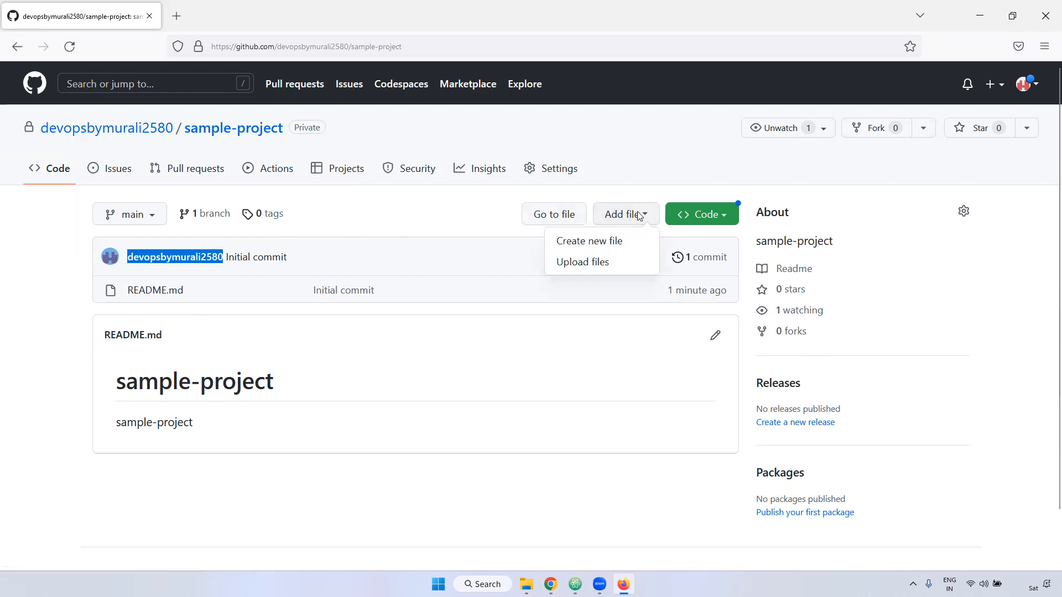
pyautogui.click(603, 241)
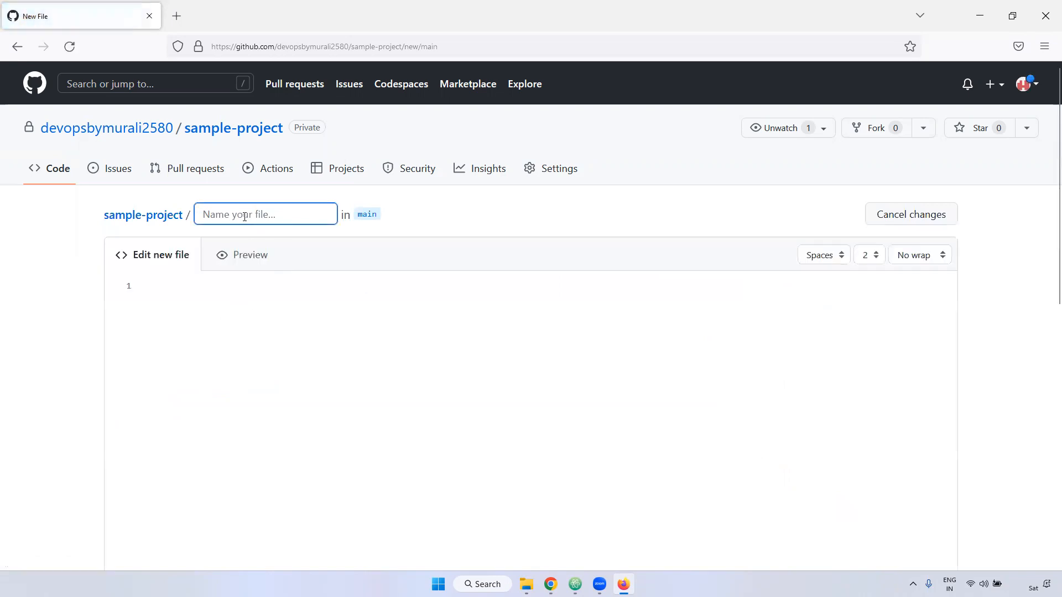
pyautogui.write('murali')
pyautogui.click(214, 314)
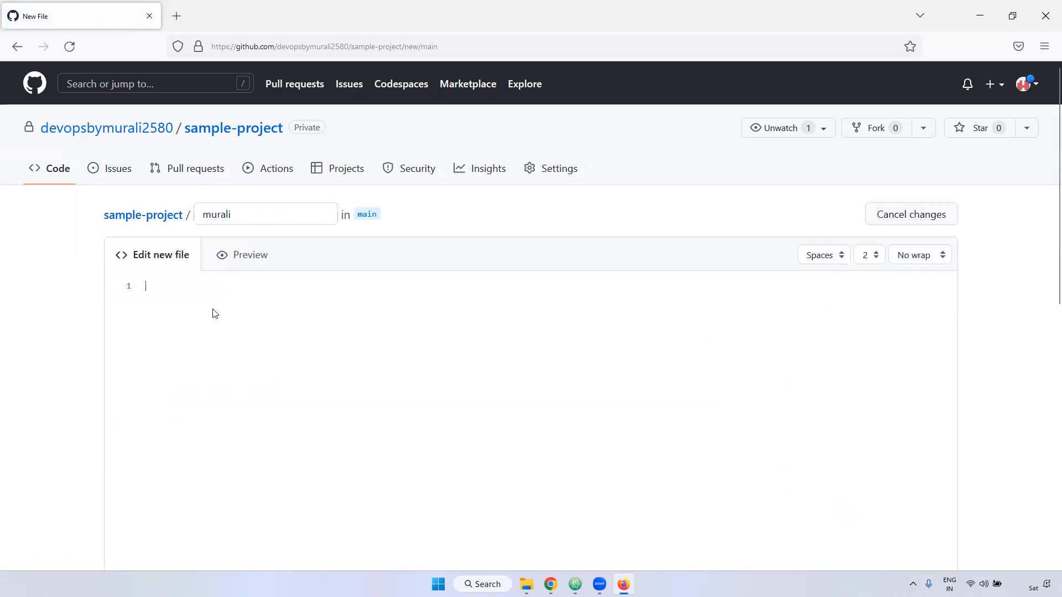
pyautogui.write('Hello murali')
# - Review the new file's commit message, extended description, and the options of committing to main or to a new branch
pyautogui.scroll(-10, 1012, 299)
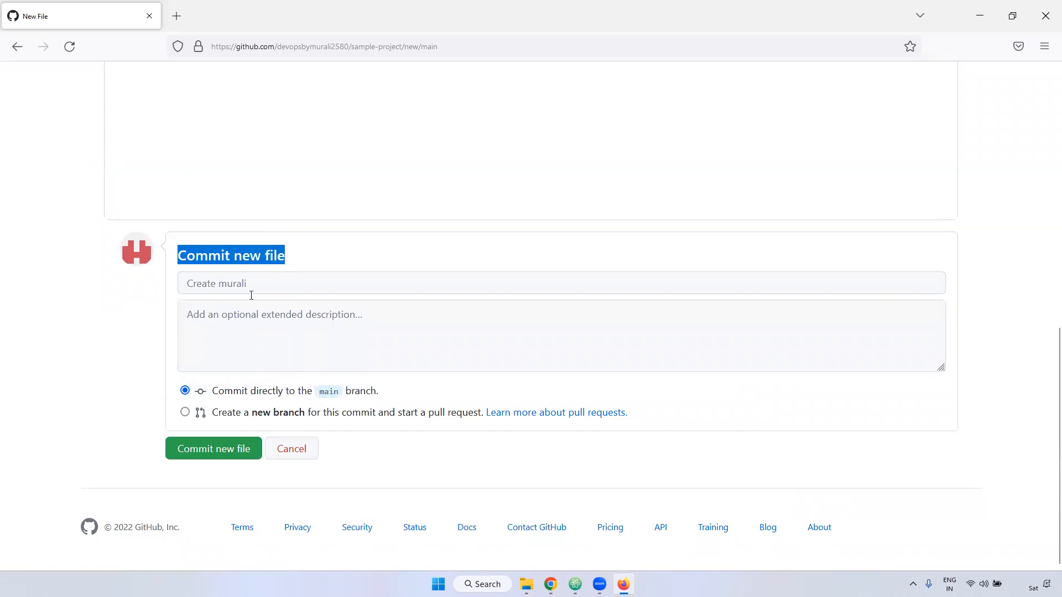
pyautogui.click(193, 284)
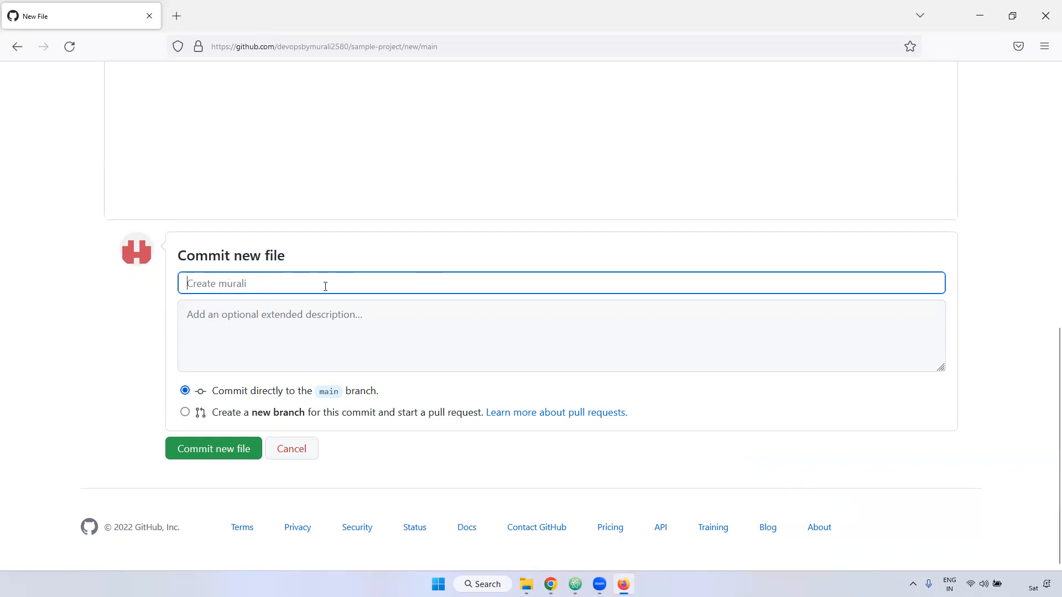
pyautogui.click(267, 346)
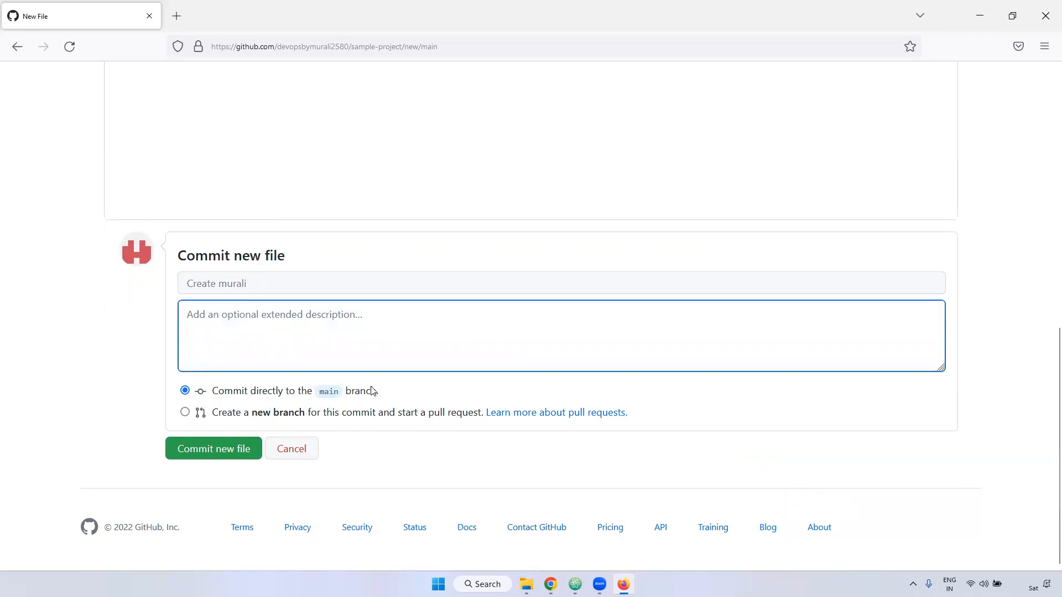
pyautogui.moveTo(390, 393); pyautogui.dragTo(172, 395)
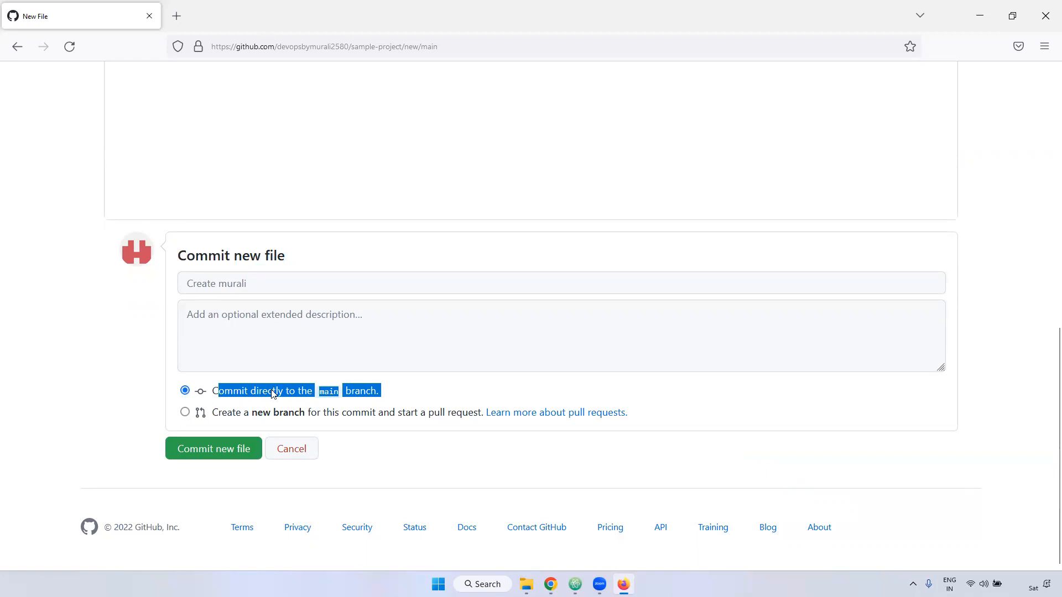
pyautogui.click(224, 393)
pyautogui.moveTo(214, 392); pyautogui.dragTo(381, 396)
pyautogui.moveTo(335, 398); pyautogui.dragTo(403, 395)
pyautogui.click(185, 413)
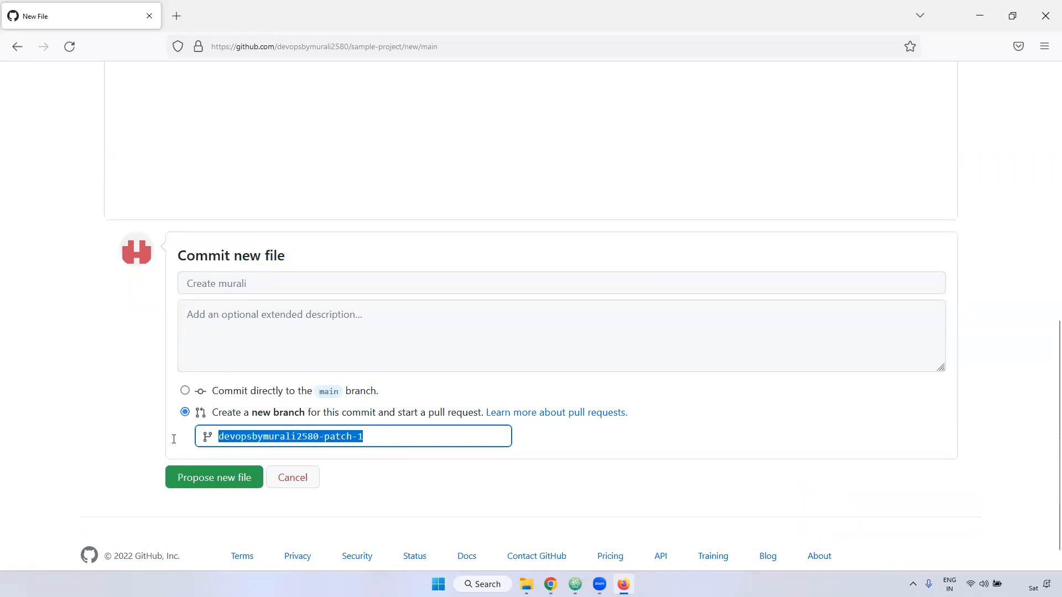
pyautogui.click(185, 390)
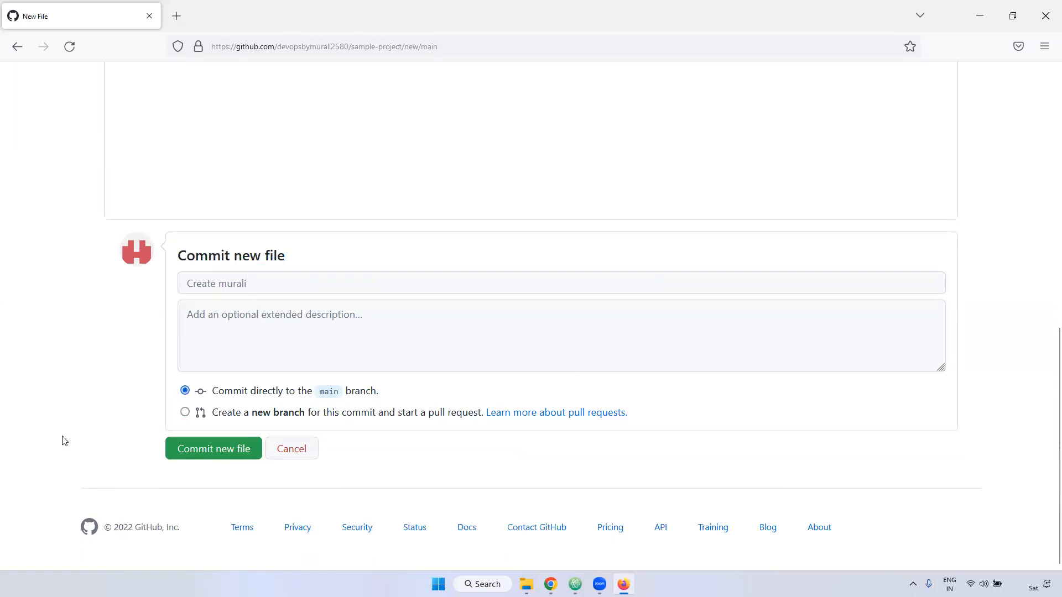
# - Commit the new file directly to the main branch and check its file entry, commit message and commit hash
pyautogui.click(231, 456)
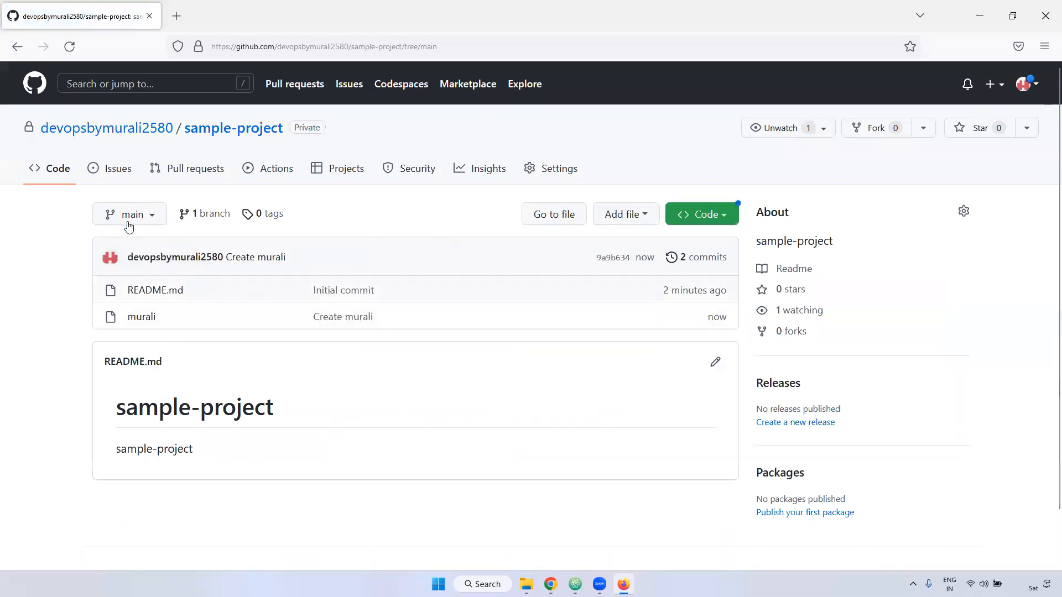
pyautogui.moveTo(186, 320); pyautogui.dragTo(120, 320)
pyautogui.click(412, 313)
pyautogui.moveTo(393, 325); pyautogui.dragTo(316, 325)
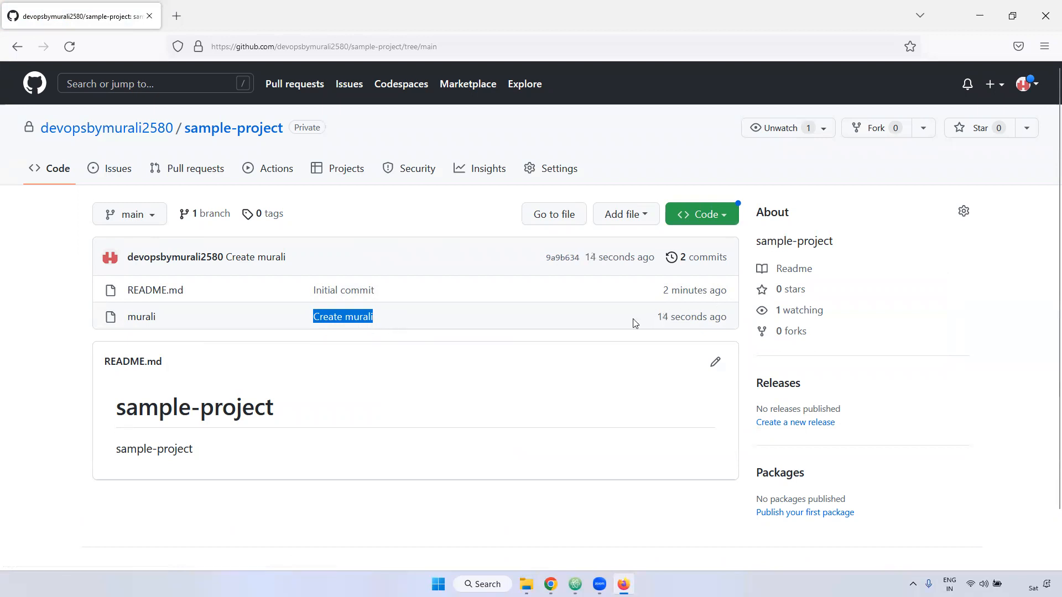
pyautogui.moveTo(546, 258); pyautogui.dragTo(582, 267)
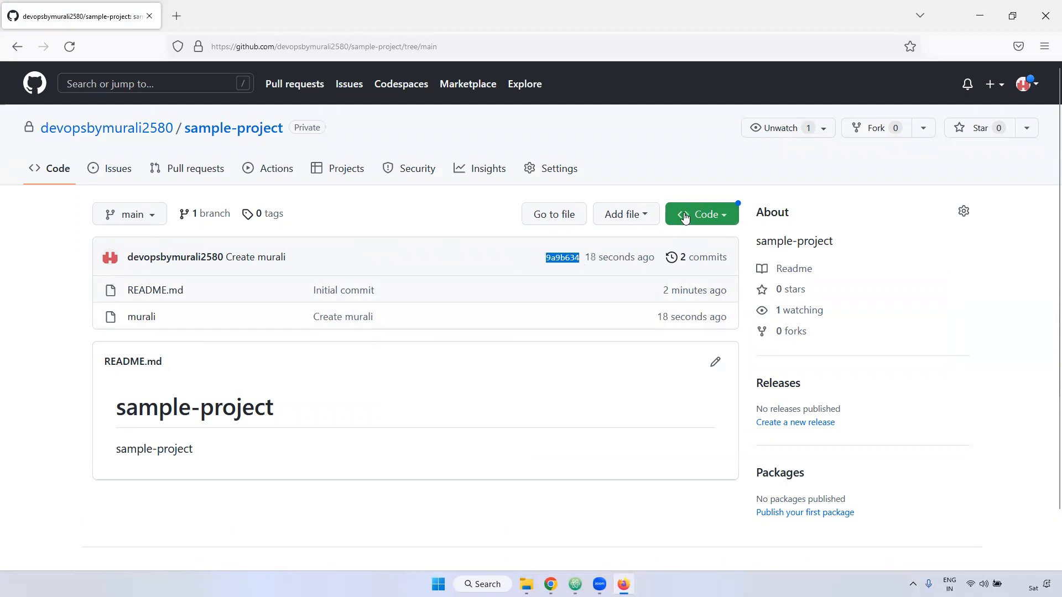
# - Start a file upload to the repository and choose Jenkins-Pipeline-Demo-script.txt from the Desktop
pyautogui.click(648, 214)
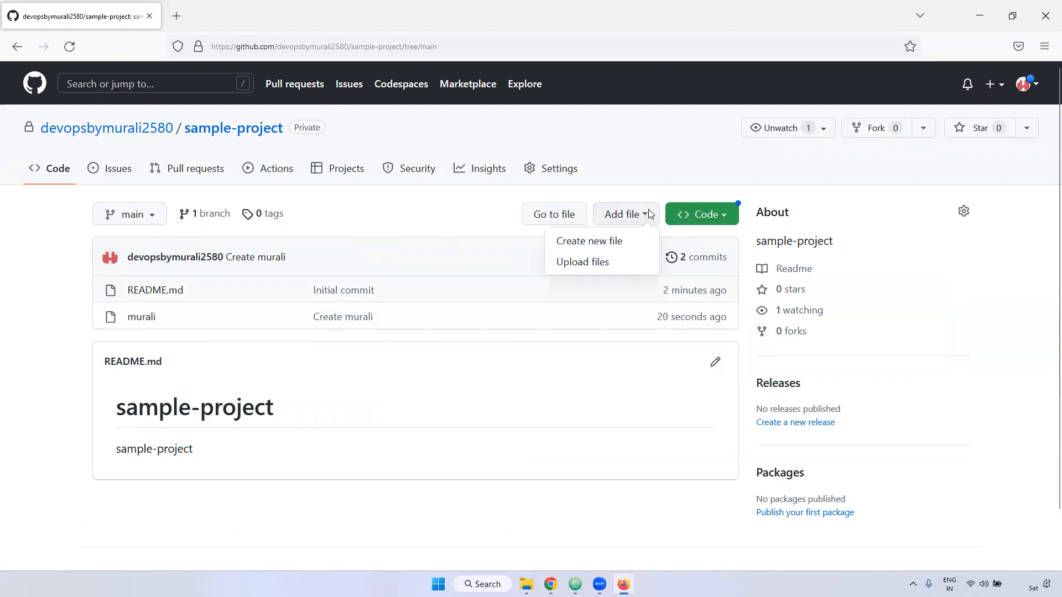
pyautogui.click(611, 265)
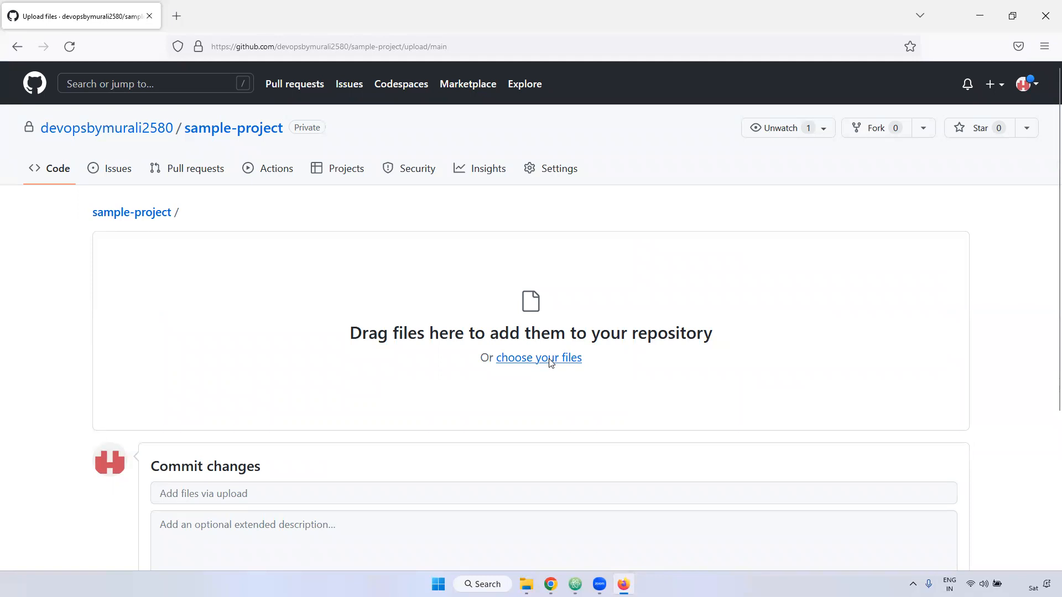
pyautogui.click(550, 360)
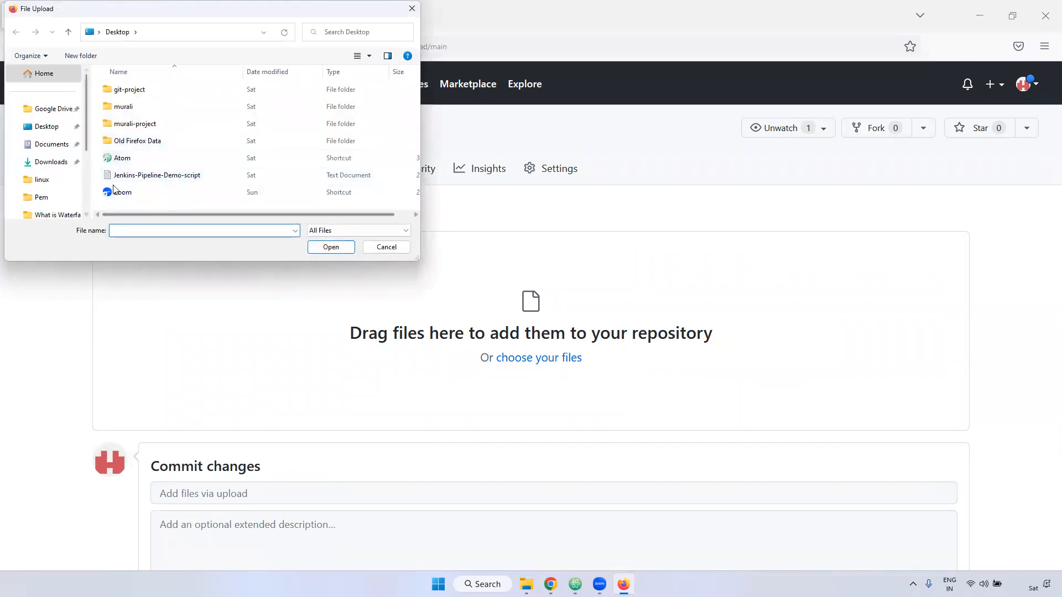
pyautogui.click(173, 177)
pyautogui.click(342, 247)
pyautogui.scroll(-3, 523, 352)
pyautogui.scroll(-1, 523, 352)
# - Review the upload's commit message and branch options, and commit the upload directly to the main branch with the default message
pyautogui.click(184, 305)
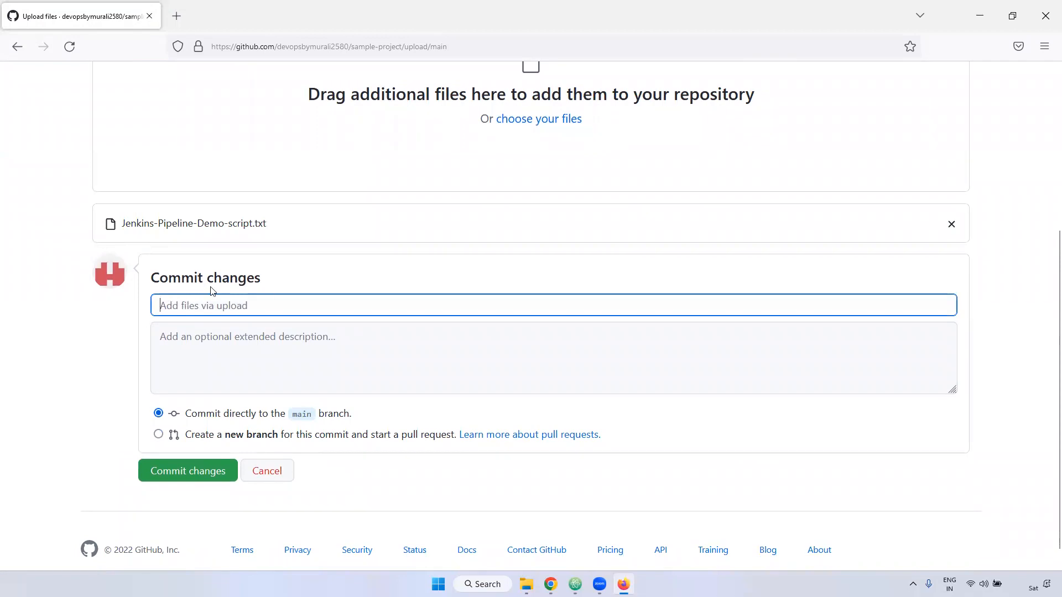
pyautogui.moveTo(155, 281); pyautogui.dragTo(246, 279)
pyautogui.click(159, 306)
pyautogui.moveTo(150, 281); pyautogui.dragTo(280, 283)
pyautogui.click(187, 306)
pyautogui.moveTo(186, 414); pyautogui.dragTo(350, 419)
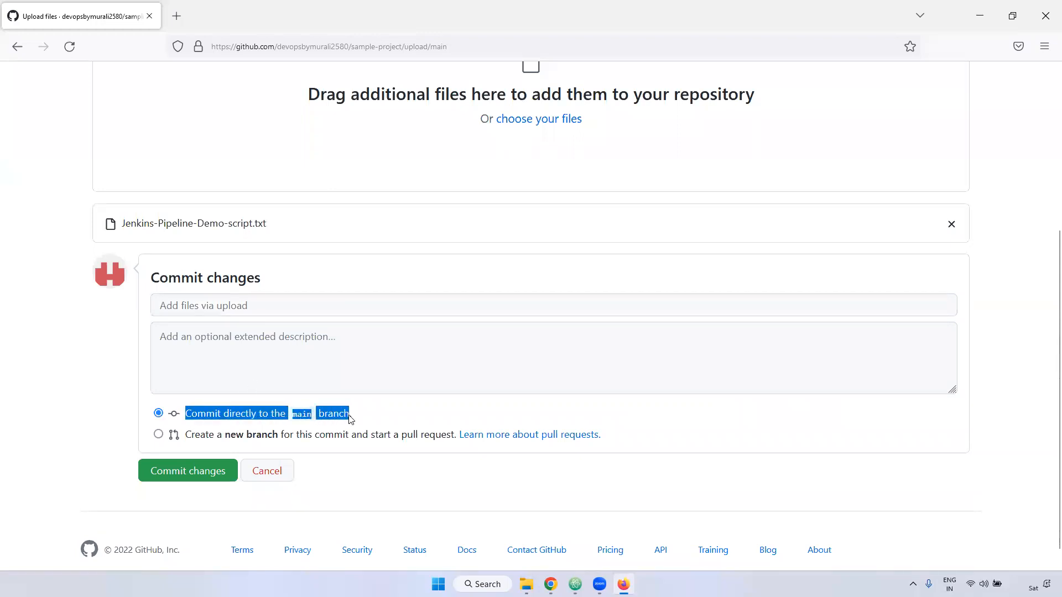
pyautogui.click(159, 436)
pyautogui.click(159, 413)
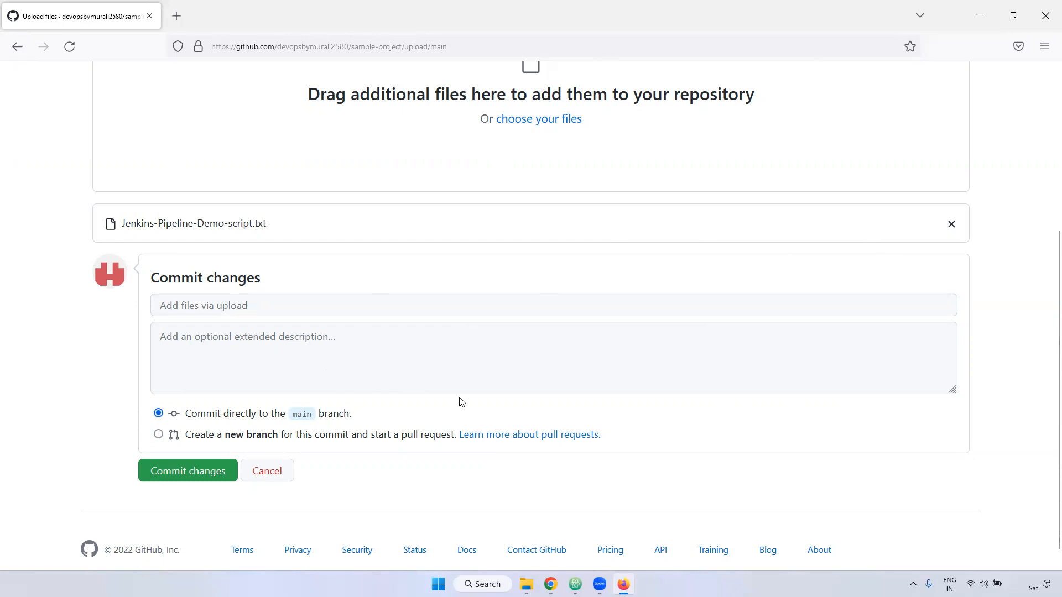
pyautogui.click(188, 472)
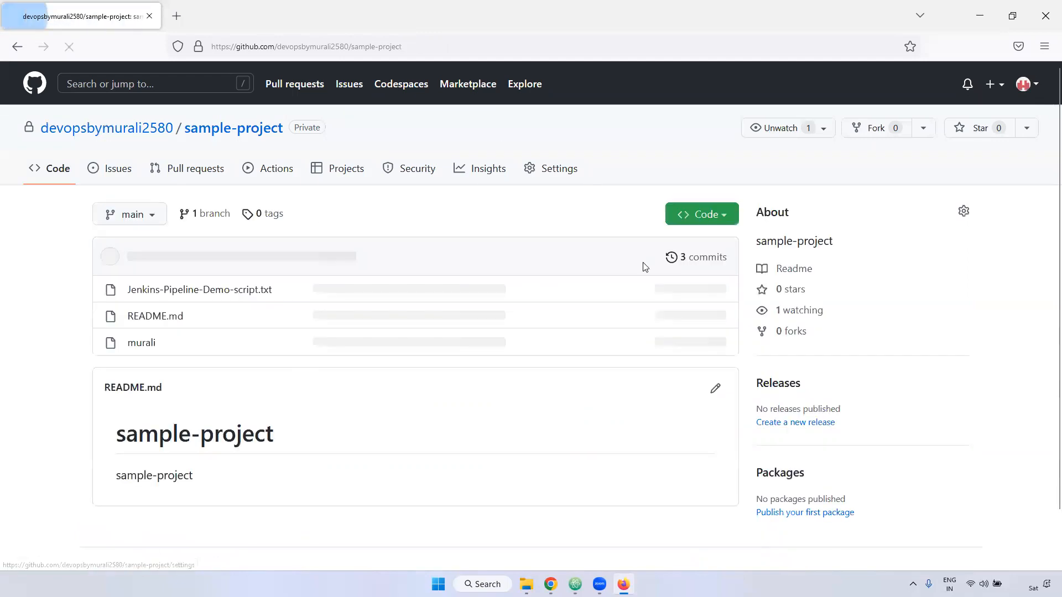
# - Check the uploaded Jenkins-Pipeline-Demo-script.txt entry with its commit message, and review the options for adding files
pyautogui.moveTo(125, 292); pyautogui.dragTo(286, 299)
pyautogui.moveTo(433, 292); pyautogui.dragTo(407, 292)
pyautogui.click(652, 216)
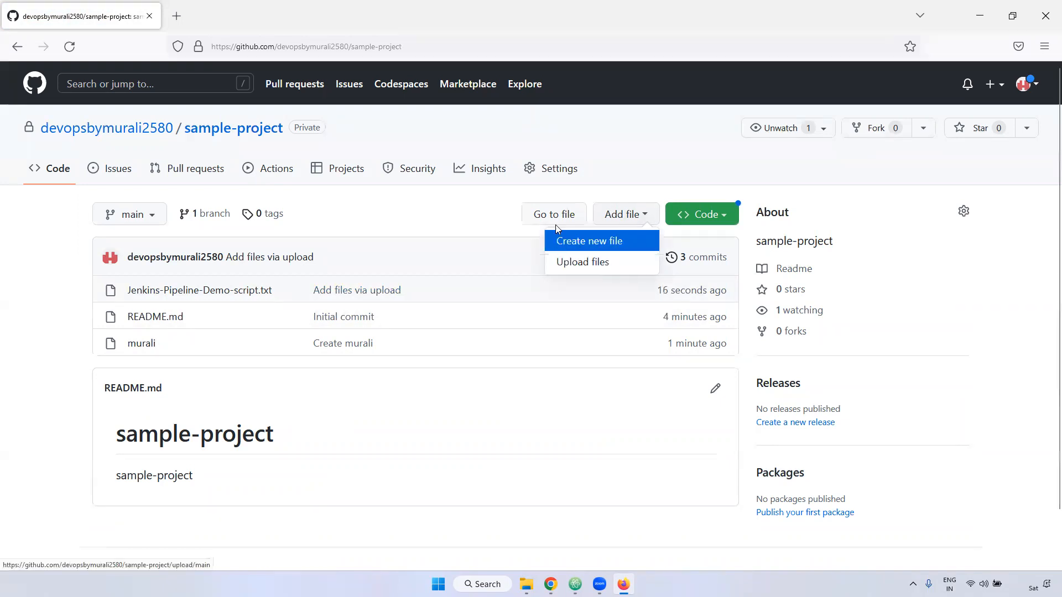
pyautogui.click(465, 222)
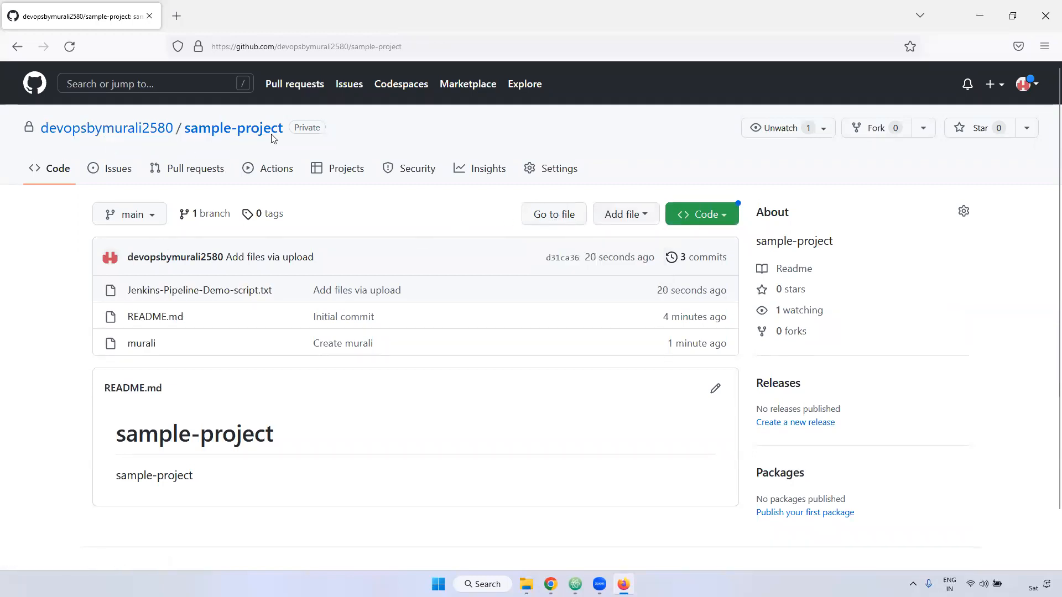
# - Search the repository's file finder for part of the newly created file's name and for "muni", and return to the repository's main page
pyautogui.click(545, 217)
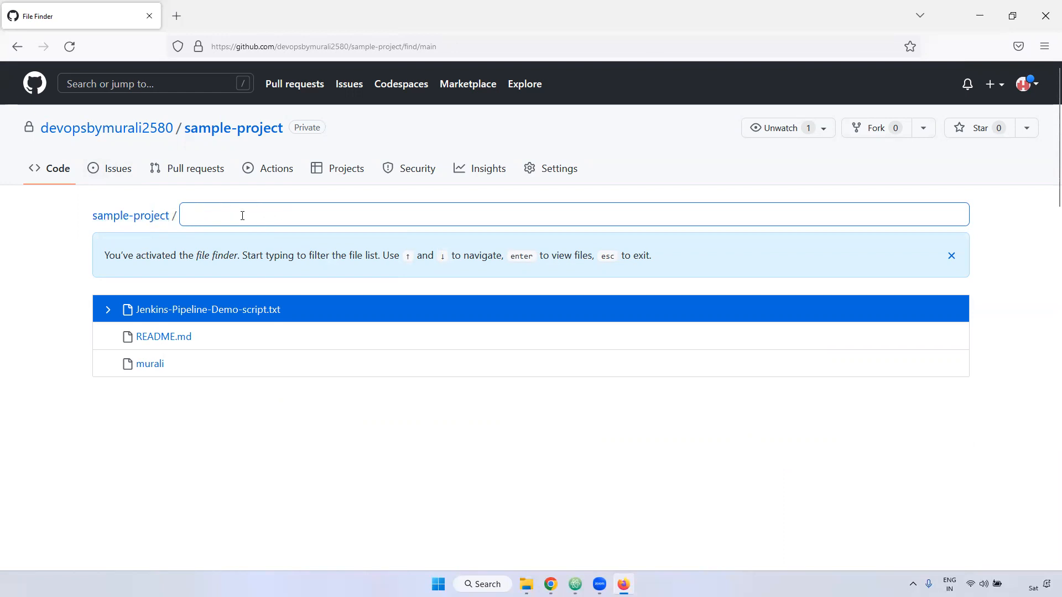
pyautogui.write('mura')
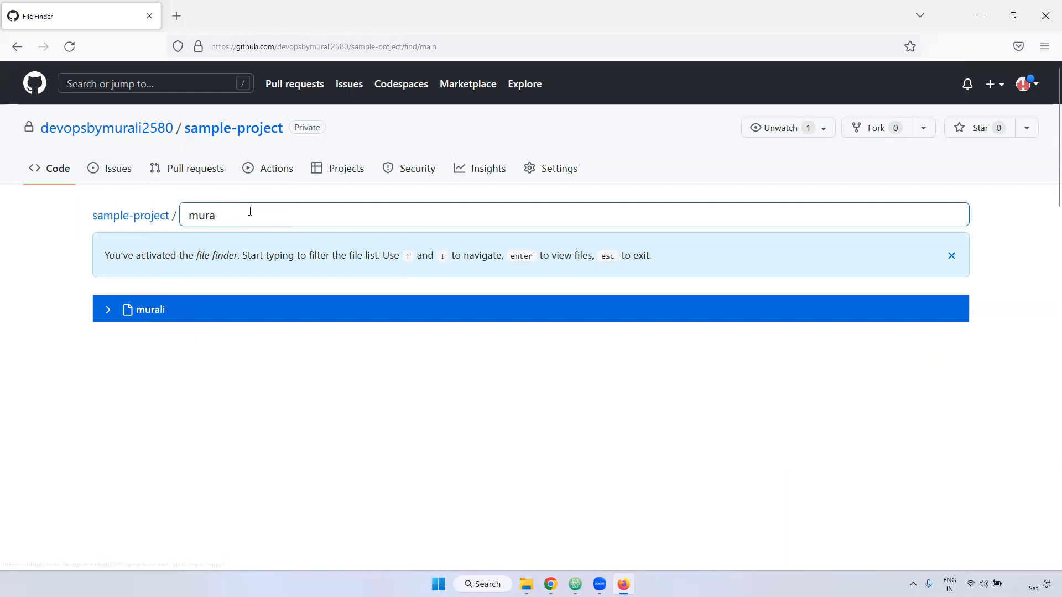
pyautogui.press('BackSpace')
pyautogui.press('BackSpace')
pyautogui.write('ni')
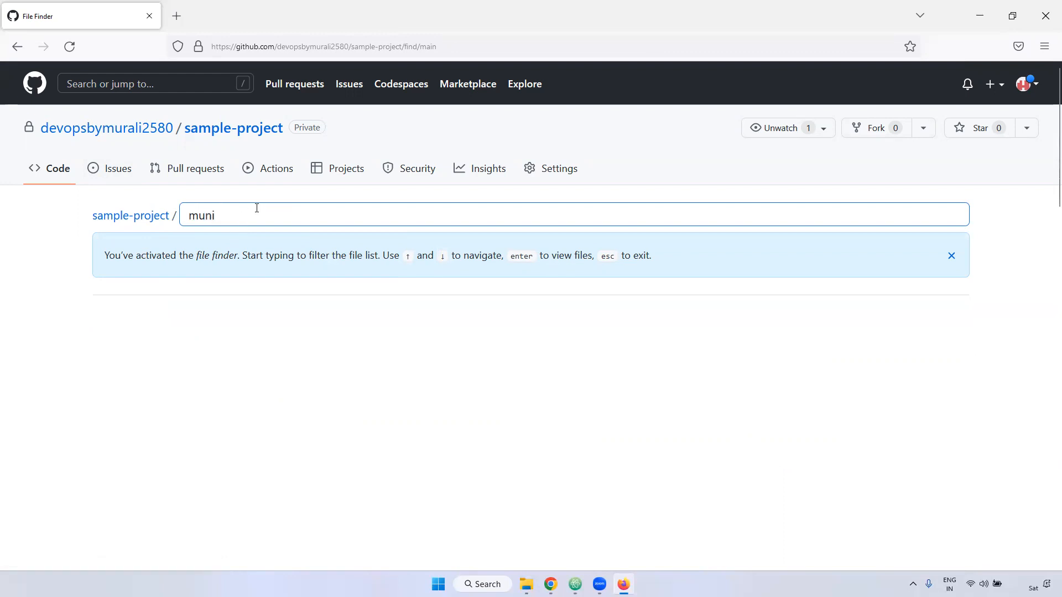
pyautogui.click(82, 312)
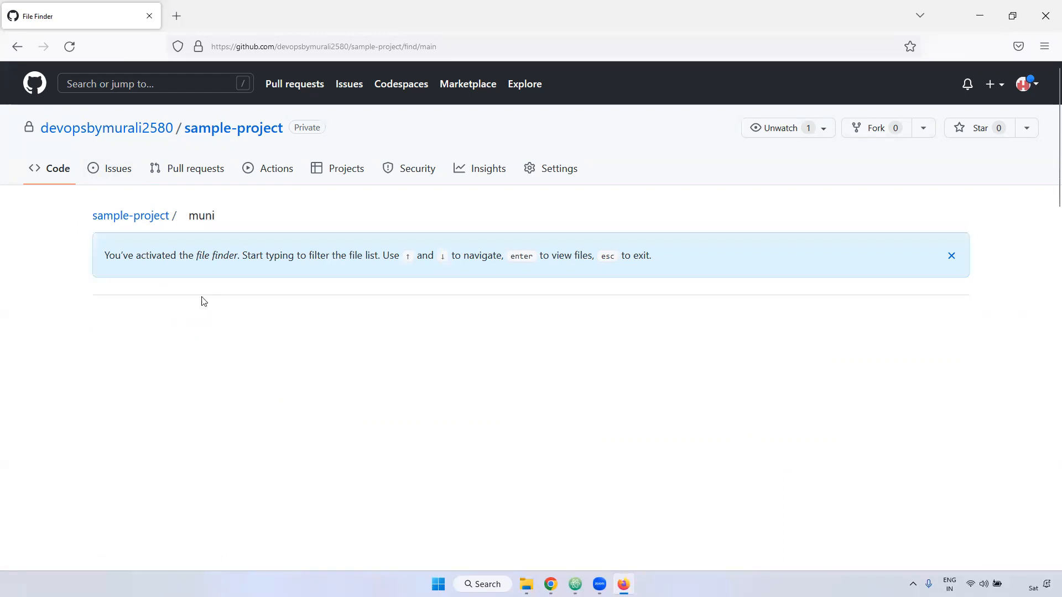
pyautogui.moveTo(265, 256); pyautogui.dragTo(178, 304)
pyautogui.click(148, 311)
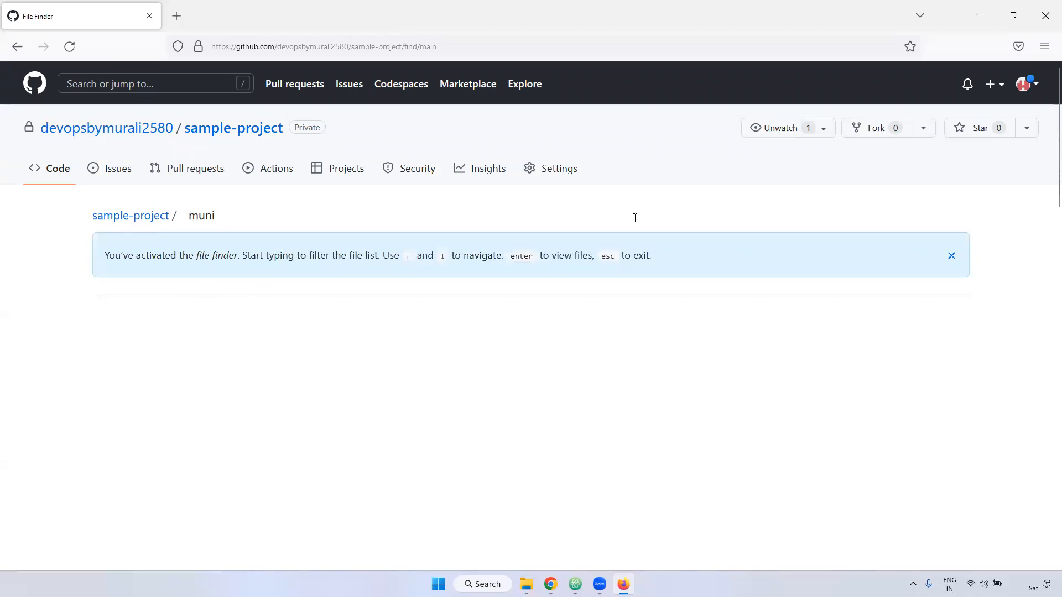
pyautogui.click(952, 258)
pyautogui.click(240, 209)
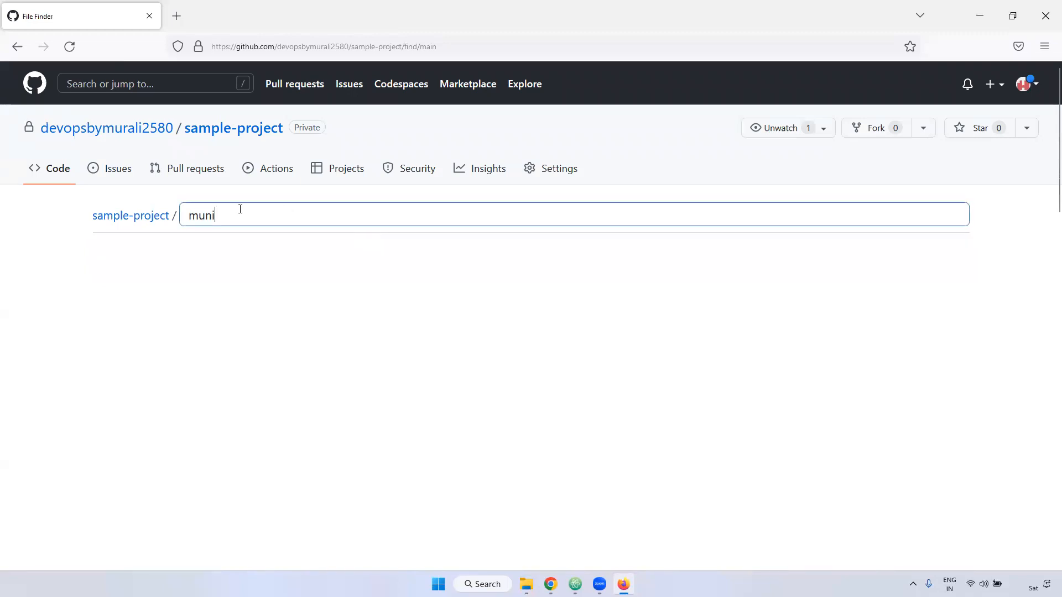
pyautogui.press('BackSpace')
pyautogui.click(237, 132)
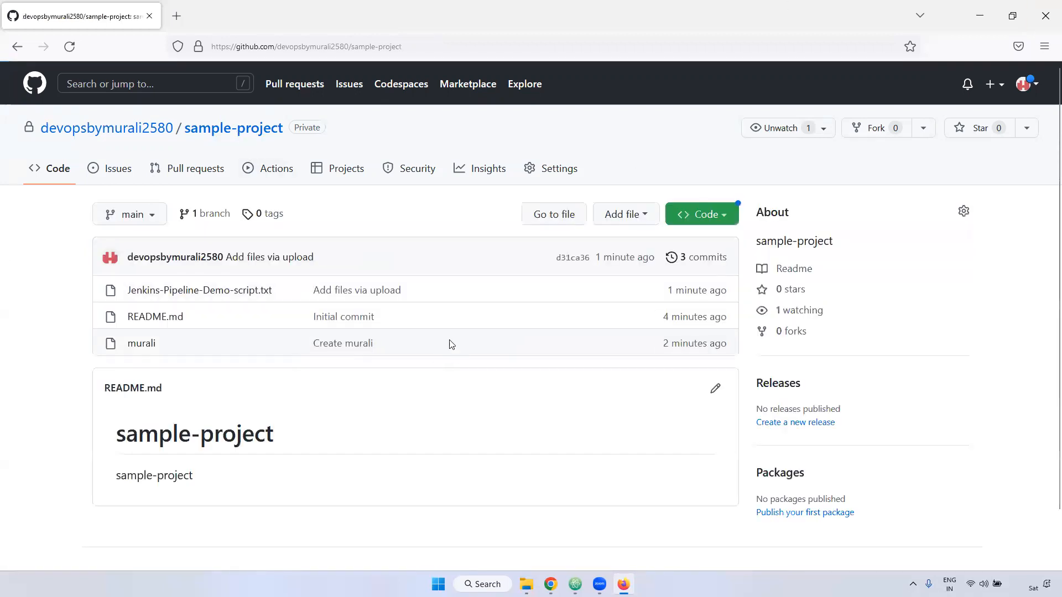
# - Examine the repository's HTTPS, SSH and GitHub CLI clone options, including the gh repo clone command
pyautogui.click(723, 218)
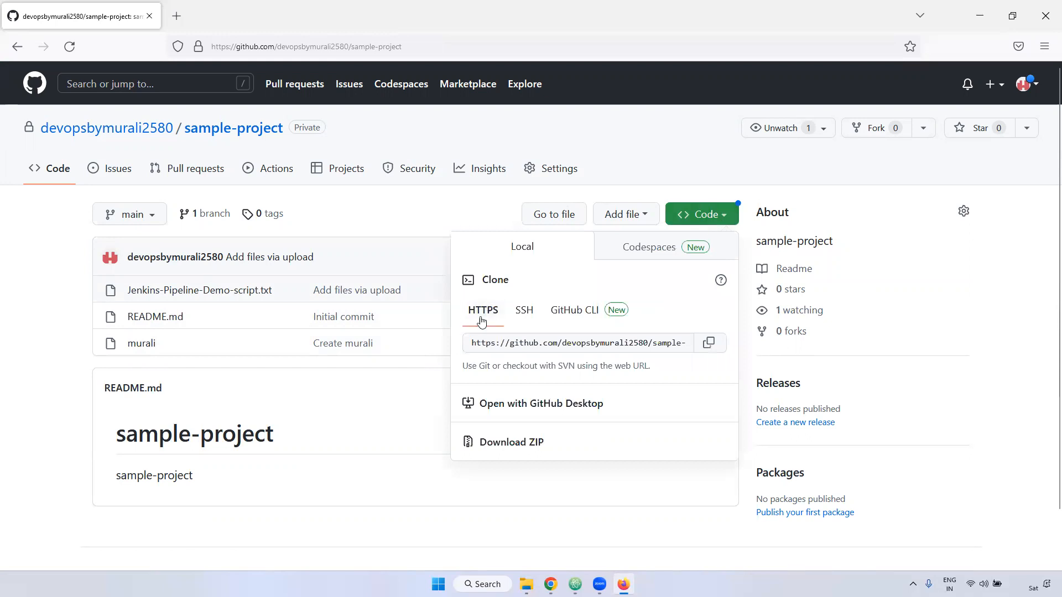
pyautogui.click(528, 314)
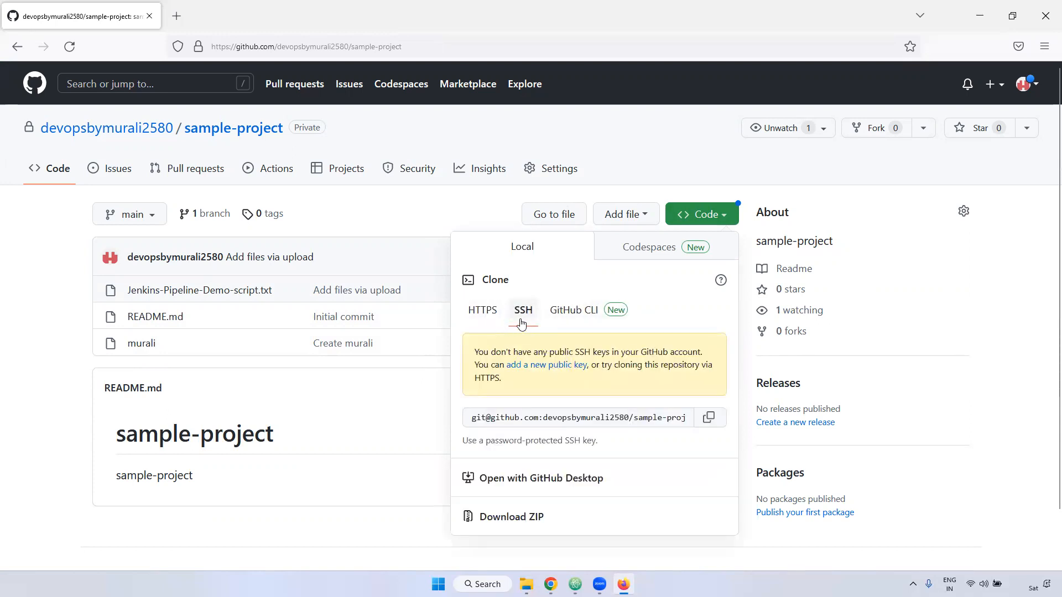
pyautogui.click(578, 311)
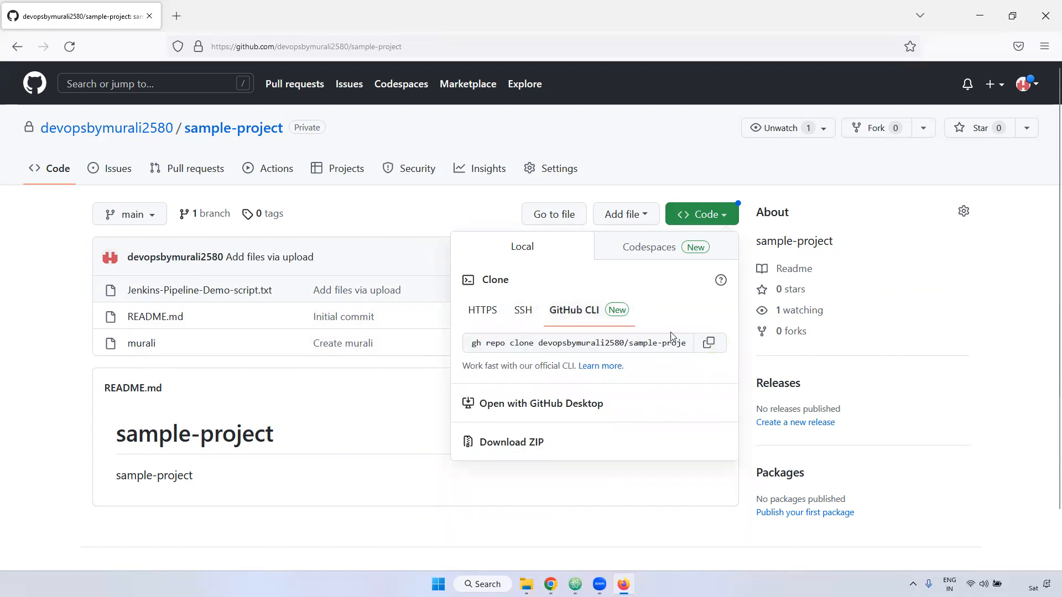
pyautogui.moveTo(472, 345); pyautogui.dragTo(685, 345)
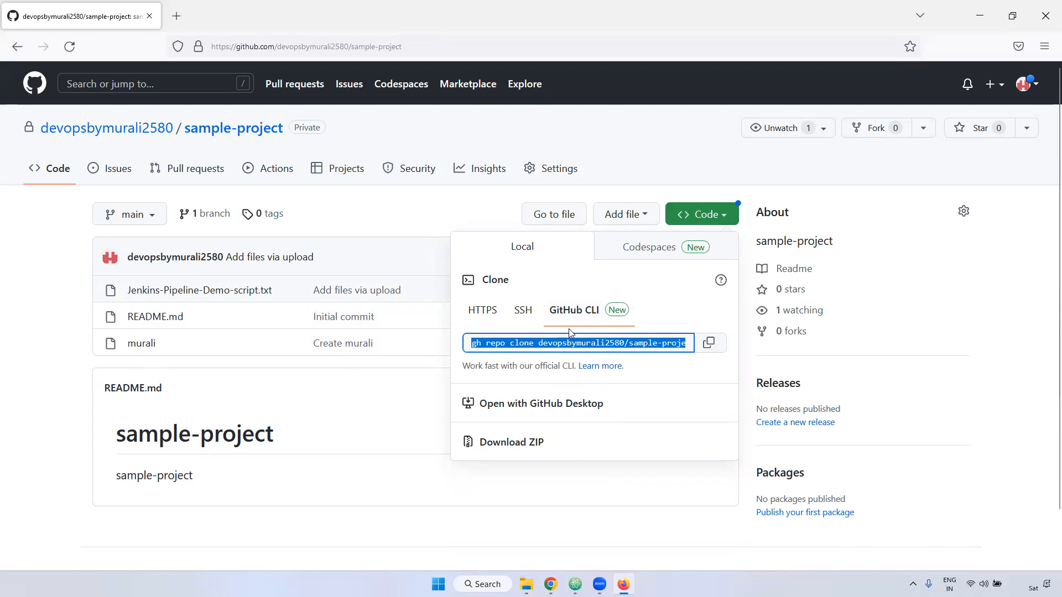
# - Copy the repository's HTTPS clone URL and paste it into a new untitled file in Atom, followed by two line breaks
pyautogui.click(476, 310)
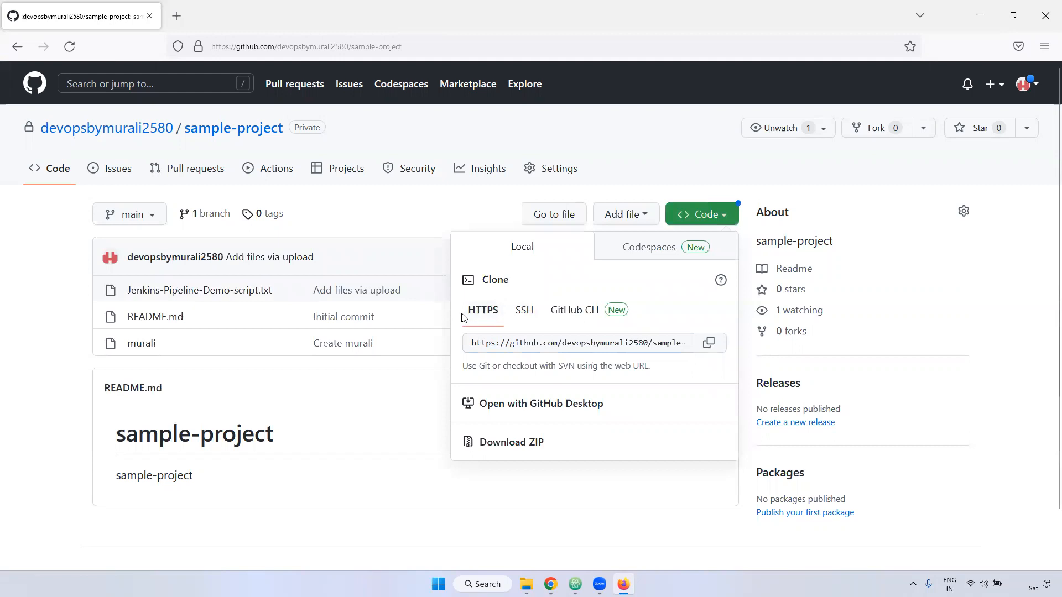
pyautogui.click(709, 343)
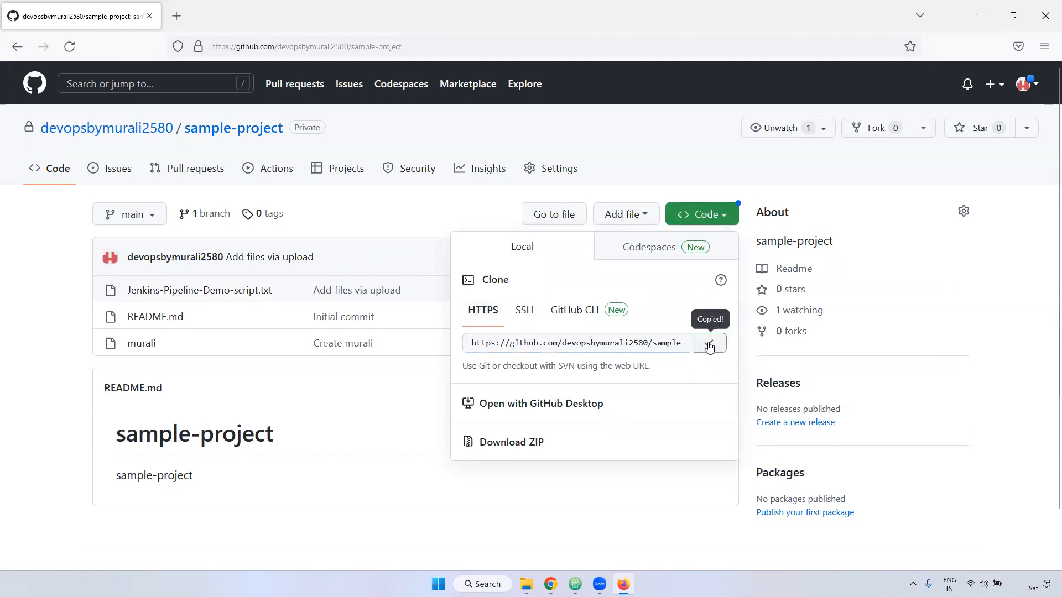
pyautogui.click(575, 585)
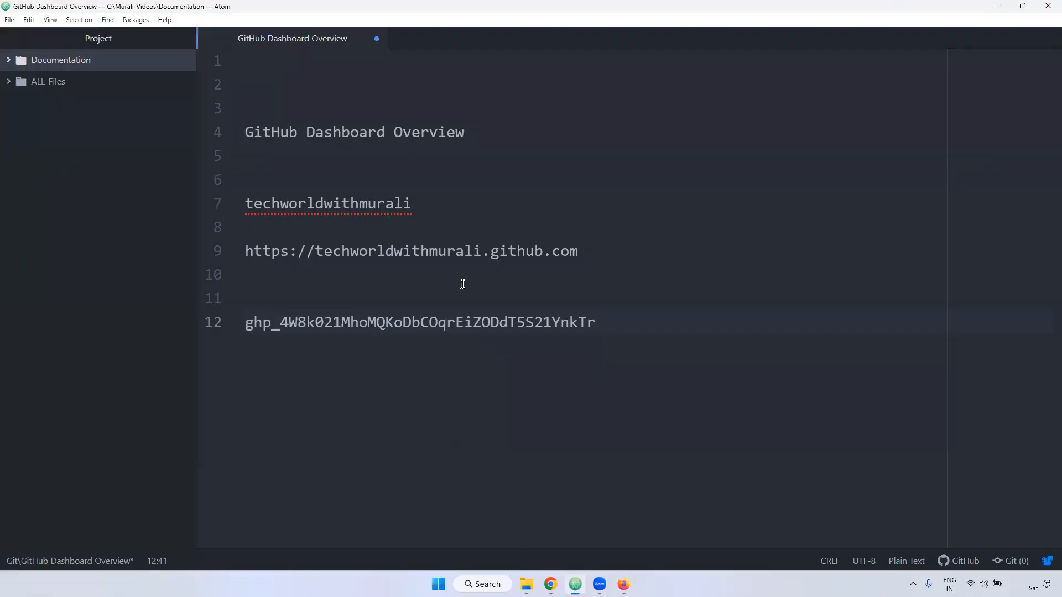
pyautogui.doubleClick(407, 40)
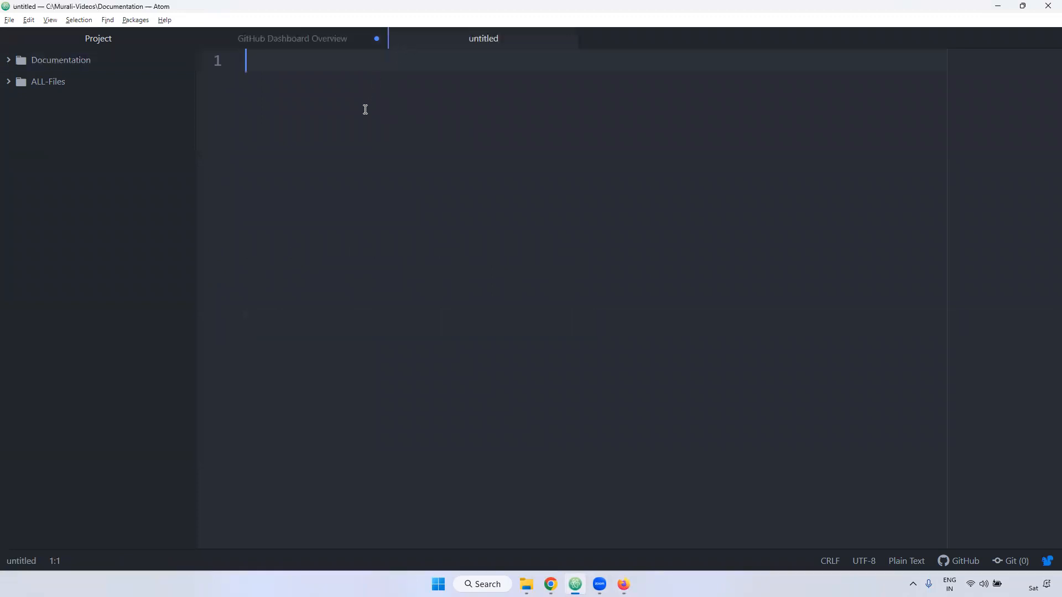
pyautogui.hotkey('ctrl', 'v')
pyautogui.press('Return')
pyautogui.press('Return')
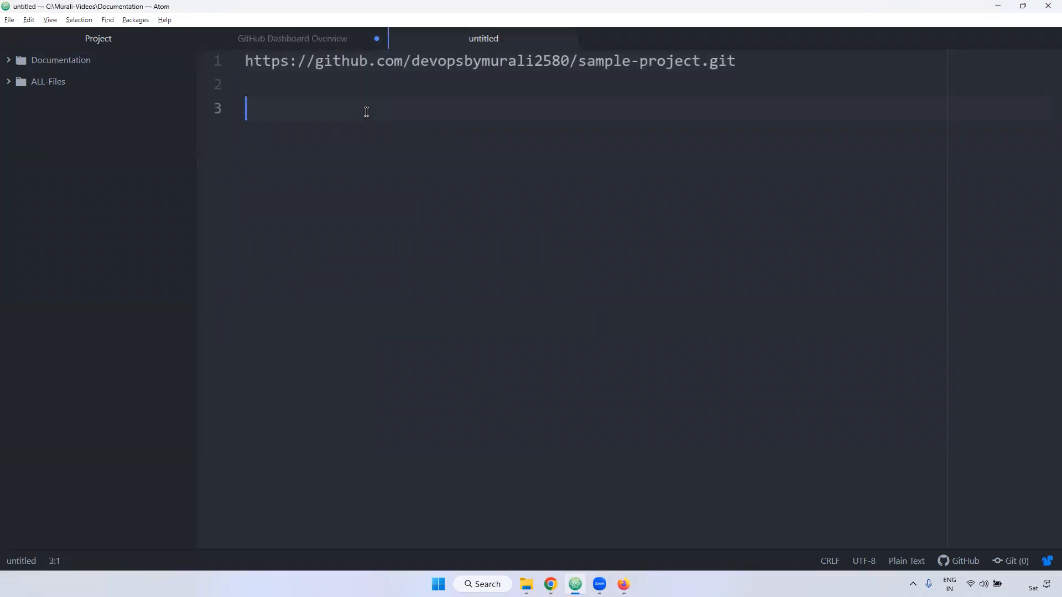
# - Examine the clone URL's protocol, github.com domain, account name, repository name and .git extension, and switch back to the repository page in Firefox
pyautogui.doubleClick(271, 61)
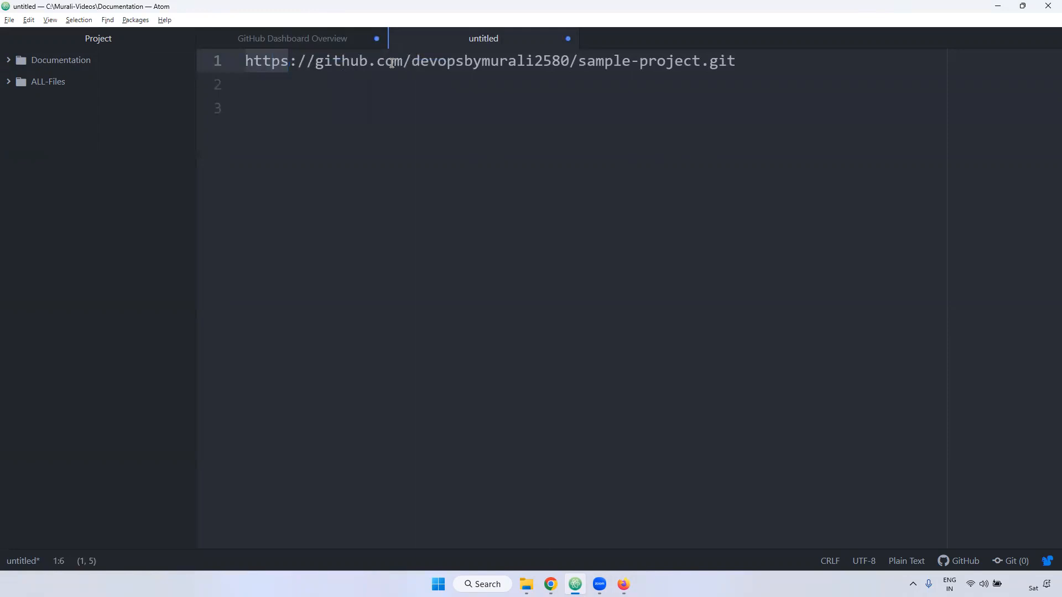
pyautogui.moveTo(404, 60); pyautogui.dragTo(316, 61)
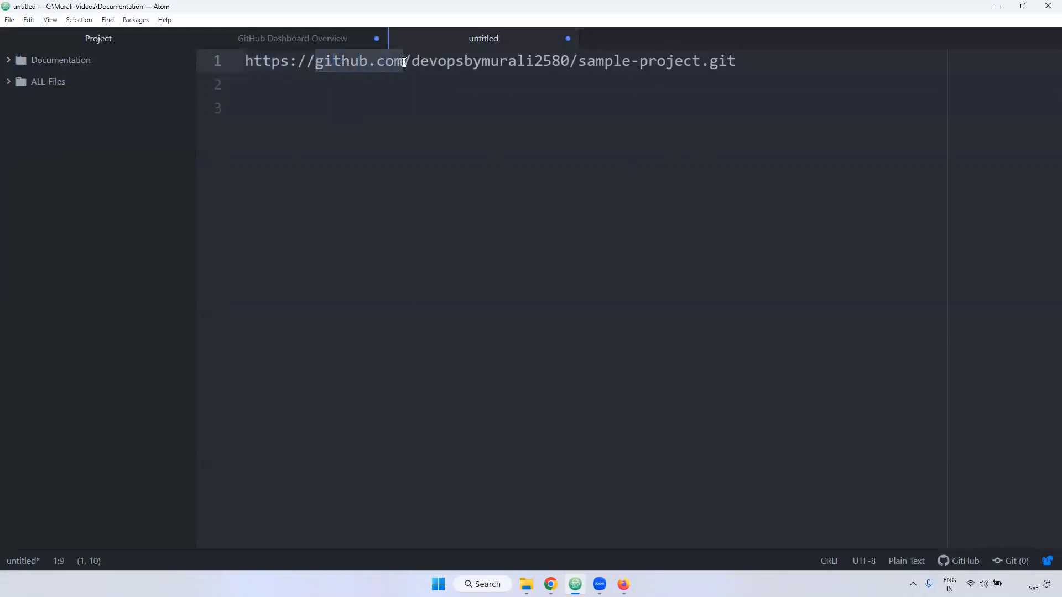
pyautogui.moveTo(413, 60); pyautogui.dragTo(573, 61)
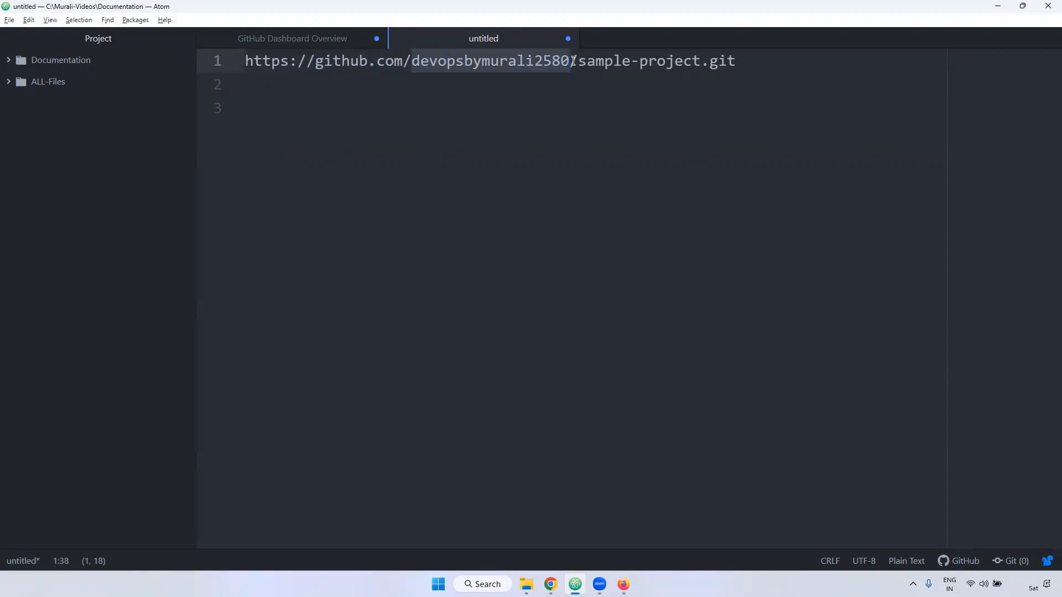
pyautogui.moveTo(579, 61); pyautogui.dragTo(739, 62)
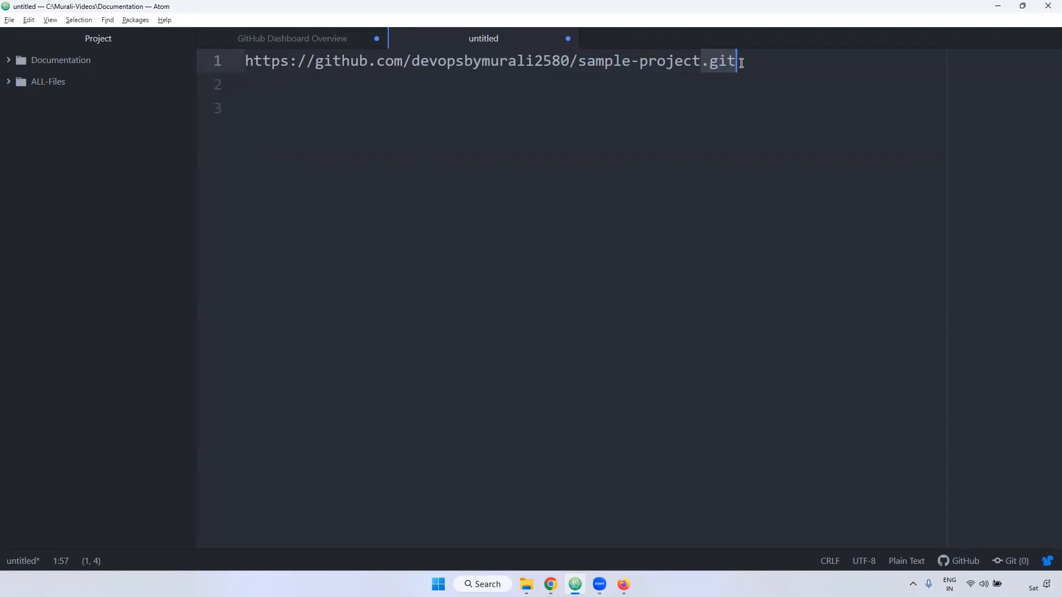
pyautogui.click(702, 61)
pyautogui.moveTo(640, 61); pyautogui.dragTo(701, 61)
pyautogui.click(742, 85)
pyautogui.click(739, 64)
pyautogui.moveTo(703, 63); pyautogui.dragTo(758, 64)
pyautogui.click(731, 82)
pyautogui.moveTo(738, 61); pyautogui.dragTo(703, 62)
pyautogui.moveTo(315, 62); pyautogui.dragTo(404, 62)
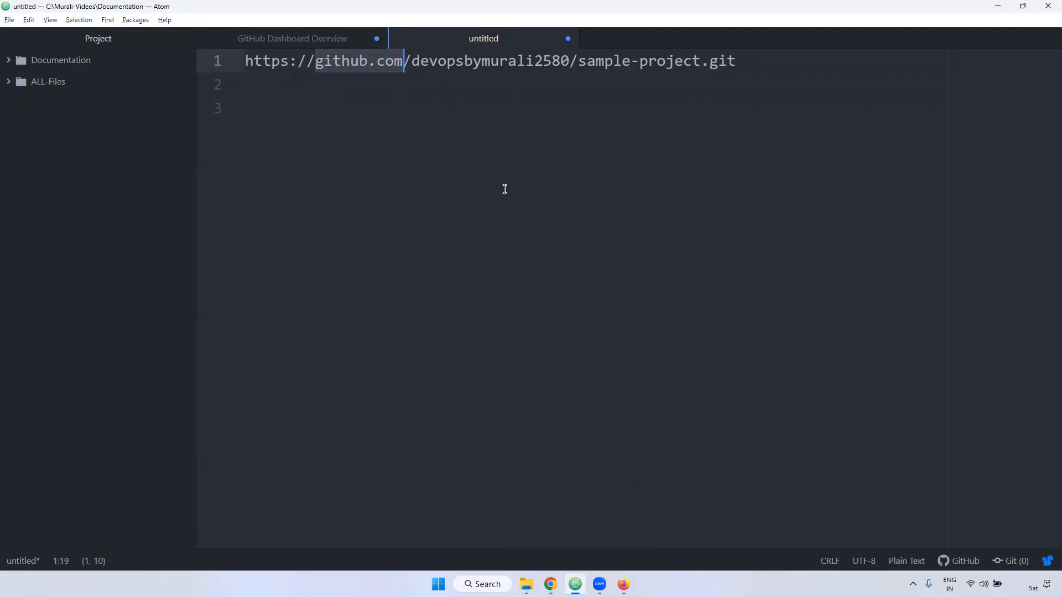
pyautogui.moveTo(316, 62); pyautogui.dragTo(409, 64)
pyautogui.hotkey('alt', 'Tab')
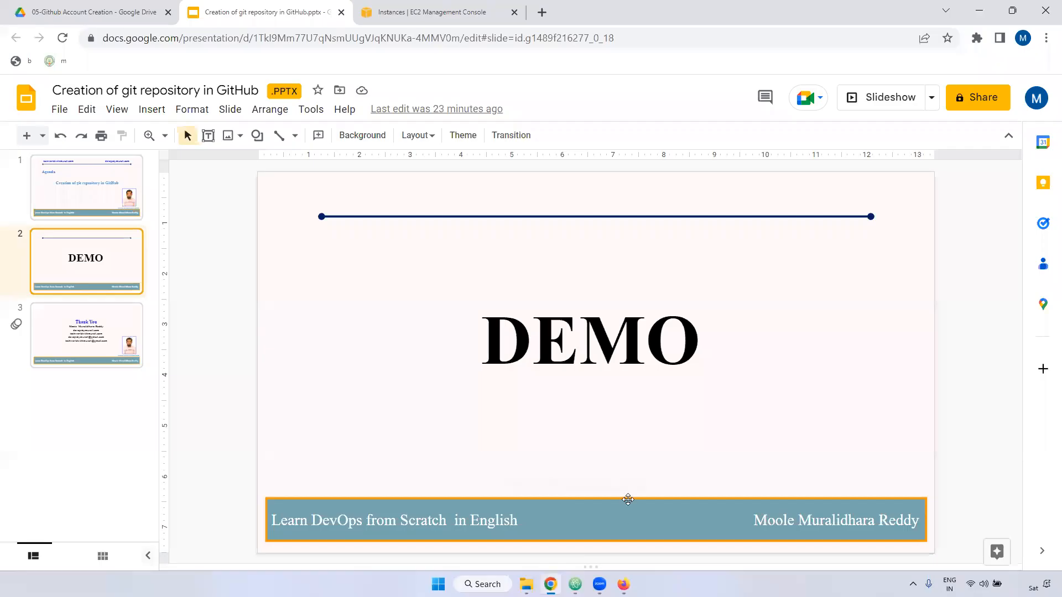
pyautogui.hotkey('alt', 'Tab')
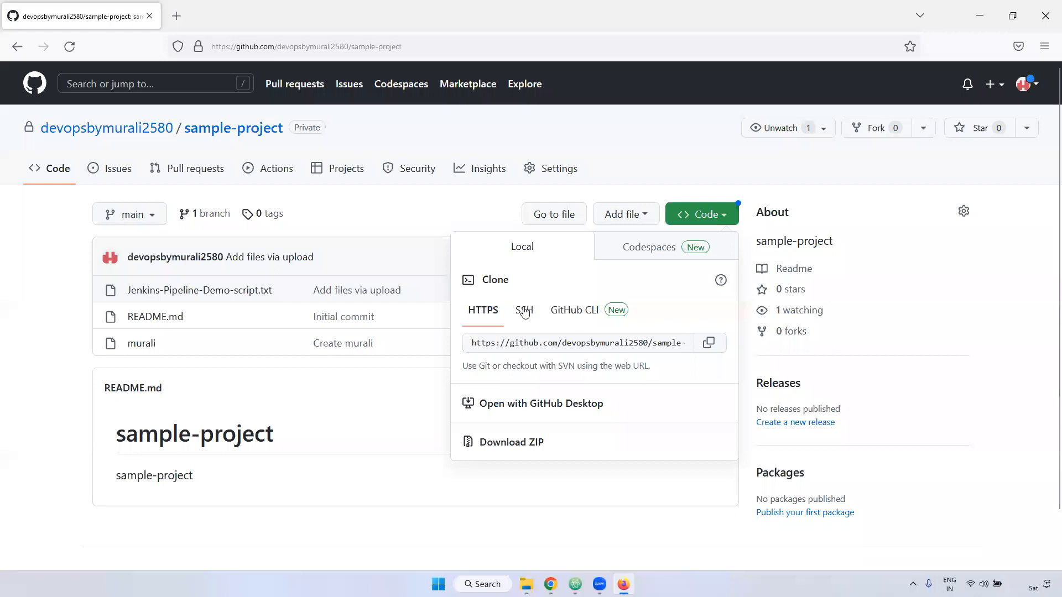
# - Copy the repository's SSH clone URL and paste it two line breaks further down in the untitled Atom file
pyautogui.click(524, 311)
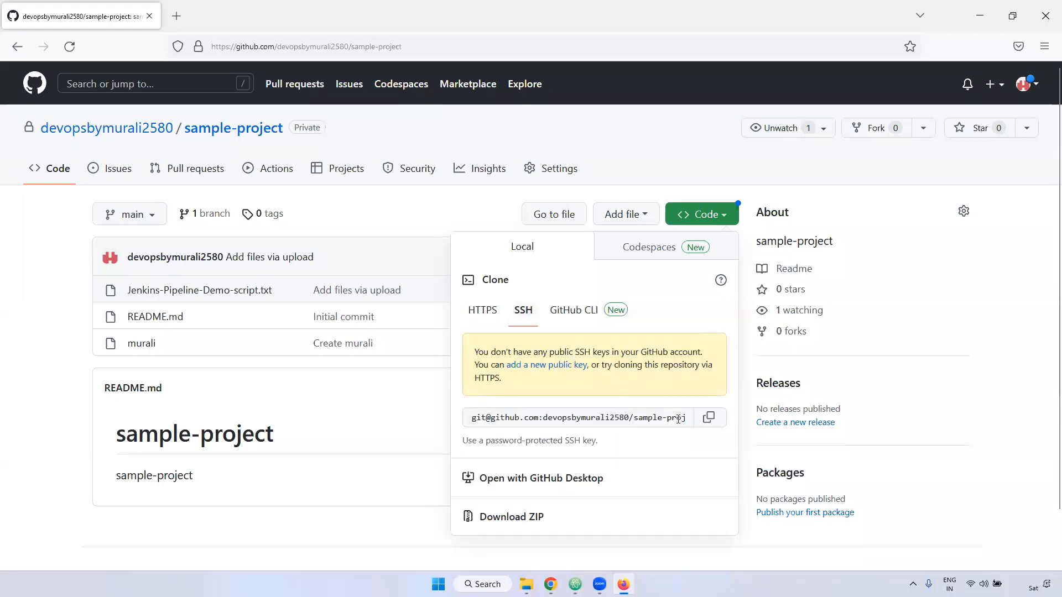
pyautogui.click(709, 417)
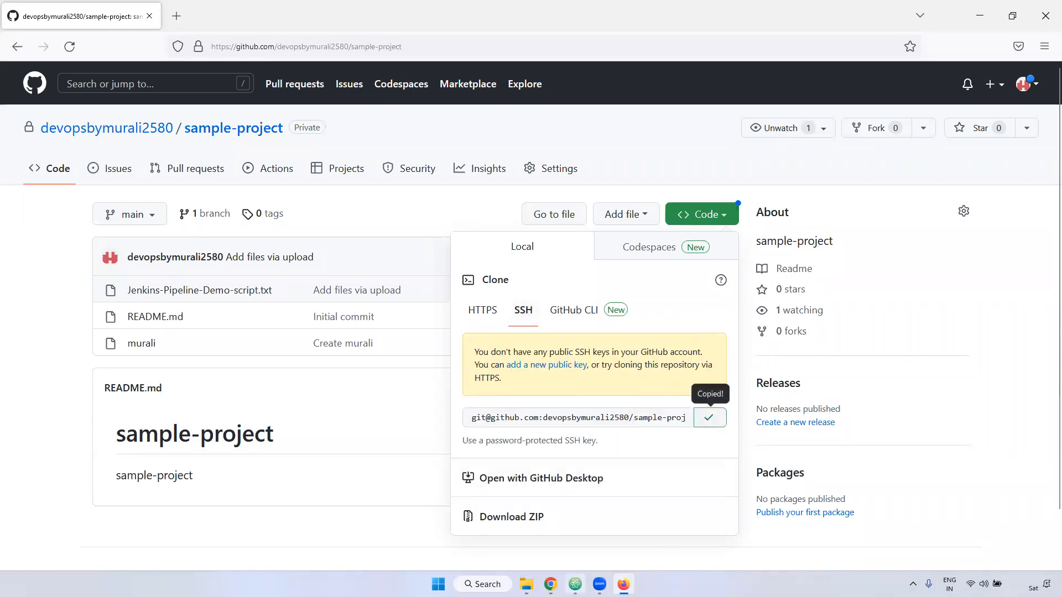
pyautogui.click(575, 585)
pyautogui.press('Return')
pyautogui.press('Return')
pyautogui.hotkey('ctrl', 'v')
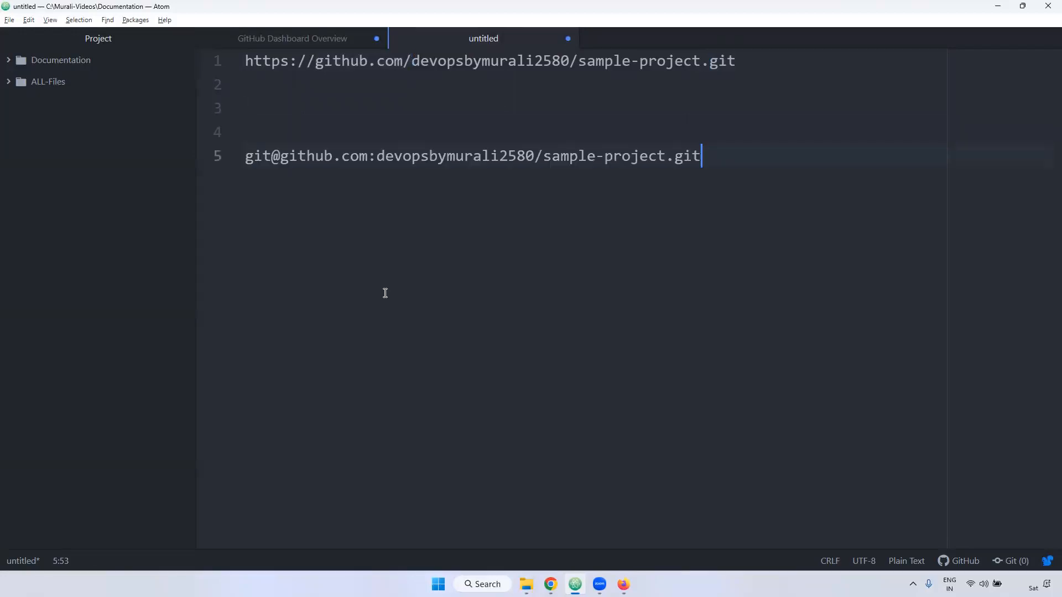
# - Compare the HTTPS and SSH clone URLs, examining the protocol prefix, account name and repository name with its .git extension
pyautogui.moveTo(374, 60); pyautogui.dragTo(243, 60)
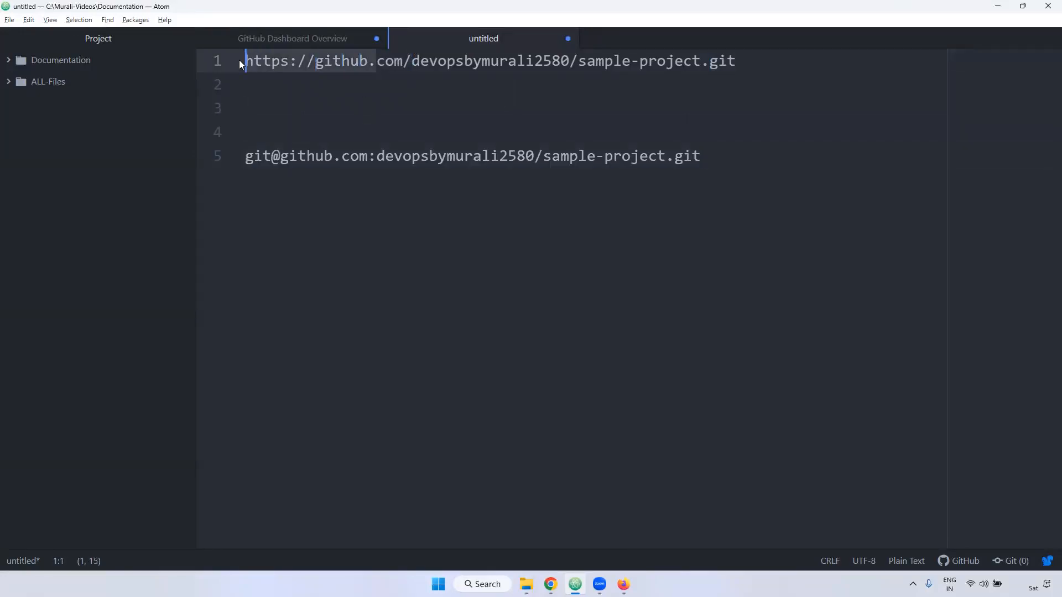
pyautogui.click(266, 157)
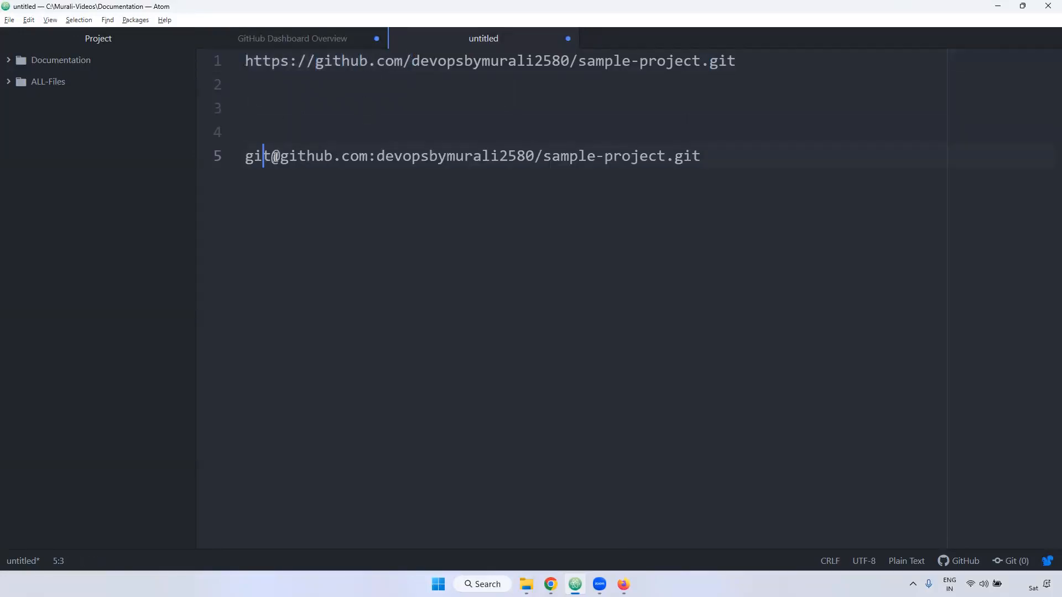
pyautogui.click(369, 156)
pyautogui.moveTo(380, 155); pyautogui.dragTo(701, 153)
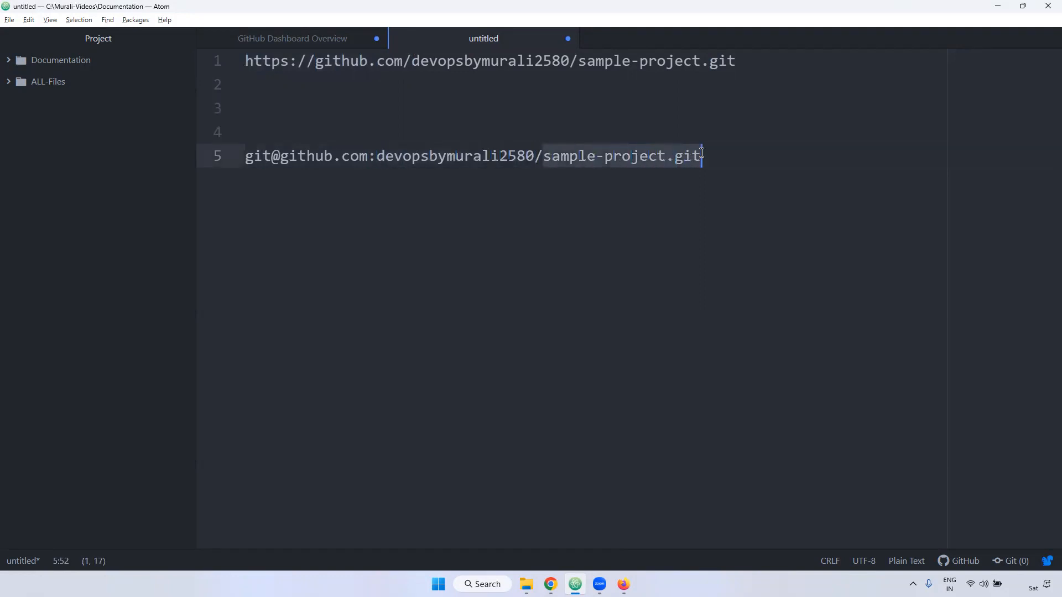
# - Switch back to the repository page in Firefox and download the repository as a ZIP archive
pyautogui.hotkey('alt', 'Tab')
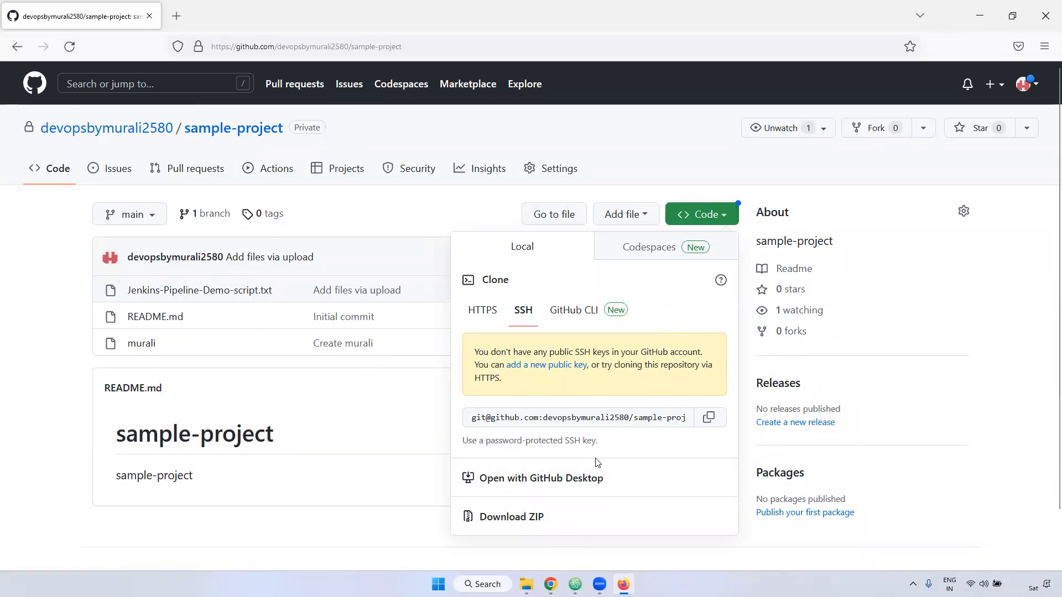
pyautogui.click(497, 523)
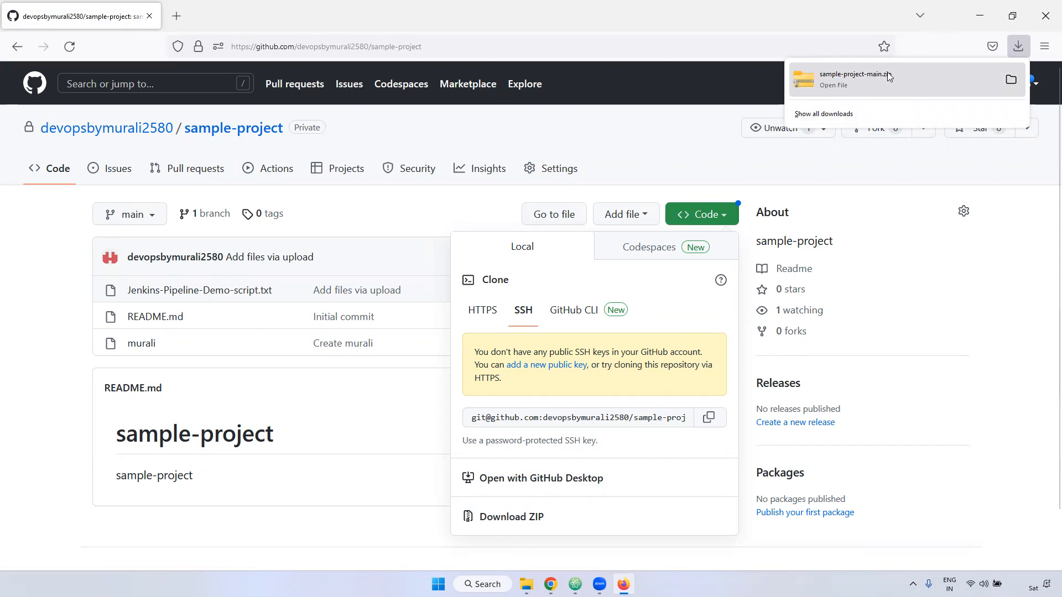
pyautogui.click(655, 137)
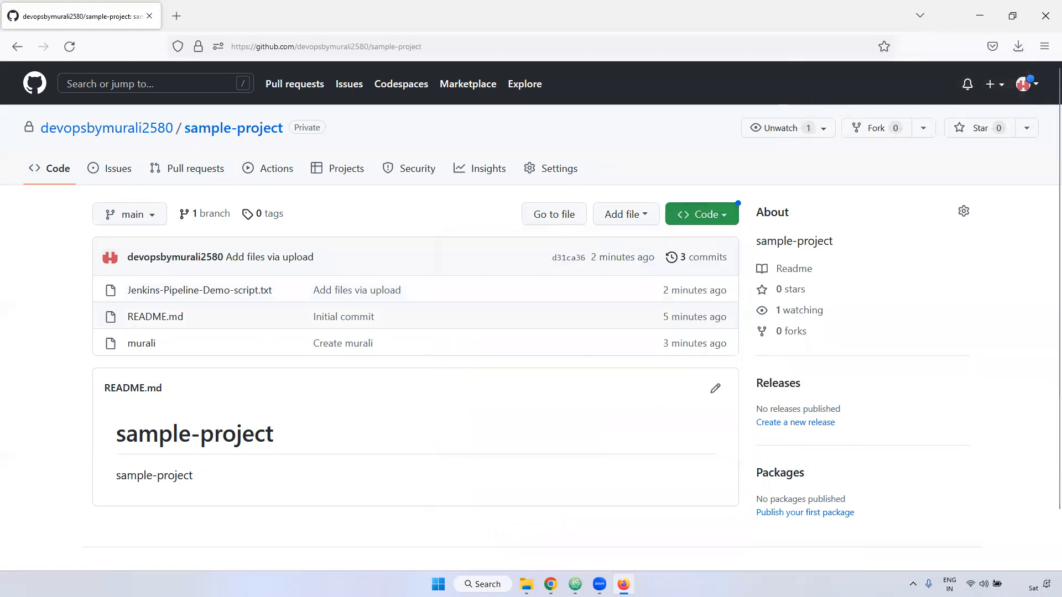
# - Open the repository's general settings and examine the repository name field and the feature options
pyautogui.click(559, 172)
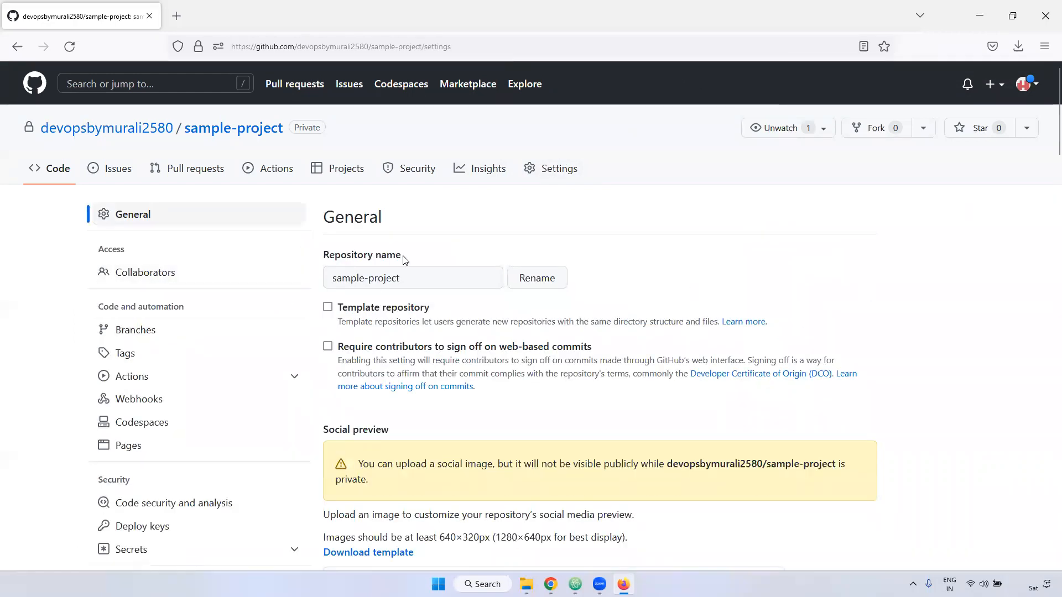
pyautogui.moveTo(399, 278); pyautogui.dragTo(295, 279)
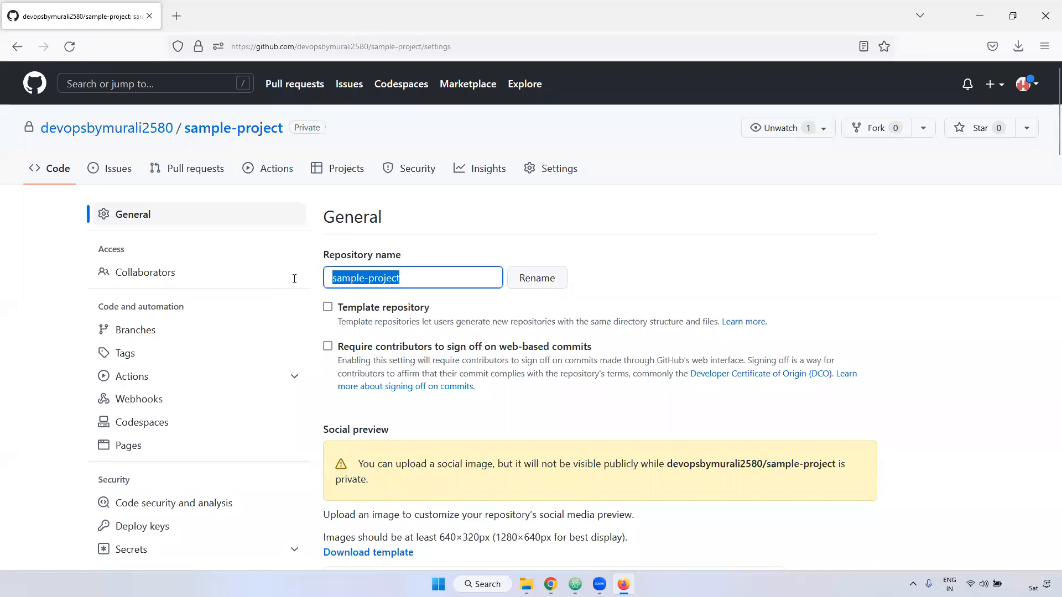
pyautogui.scroll(-20, 815, 351)
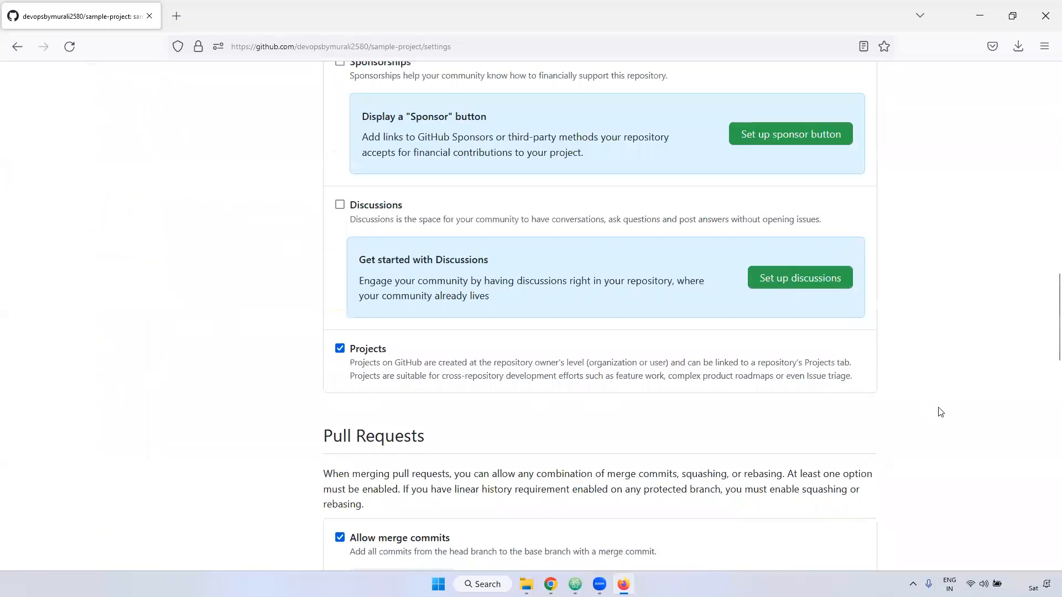
# - Examine the repository visibility setting in the Danger Zone, including its Change to public option
pyautogui.scroll(-15, 1045, 419)
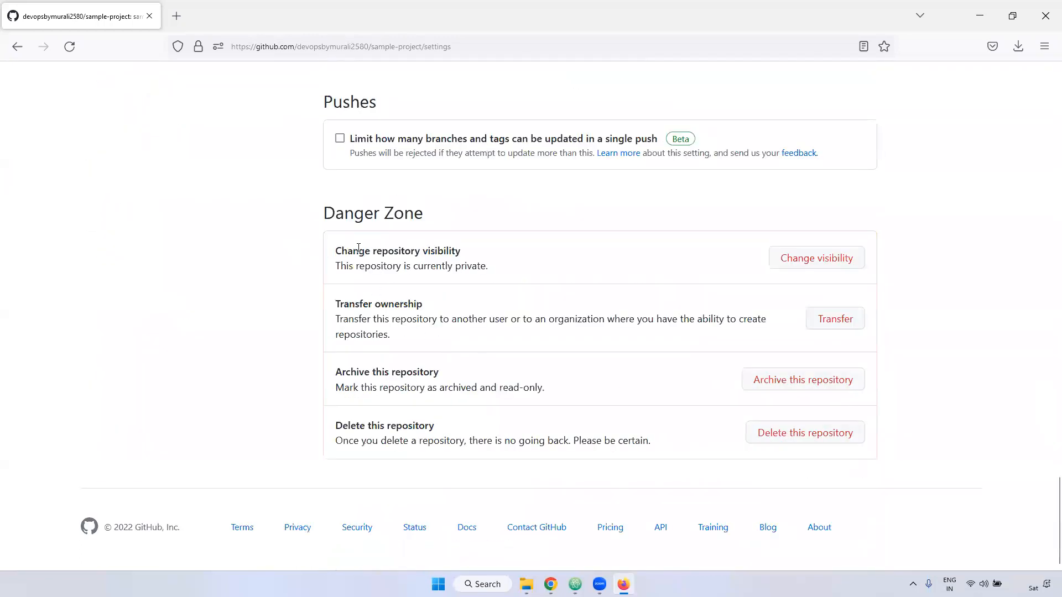
pyautogui.tripleClick(358, 249)
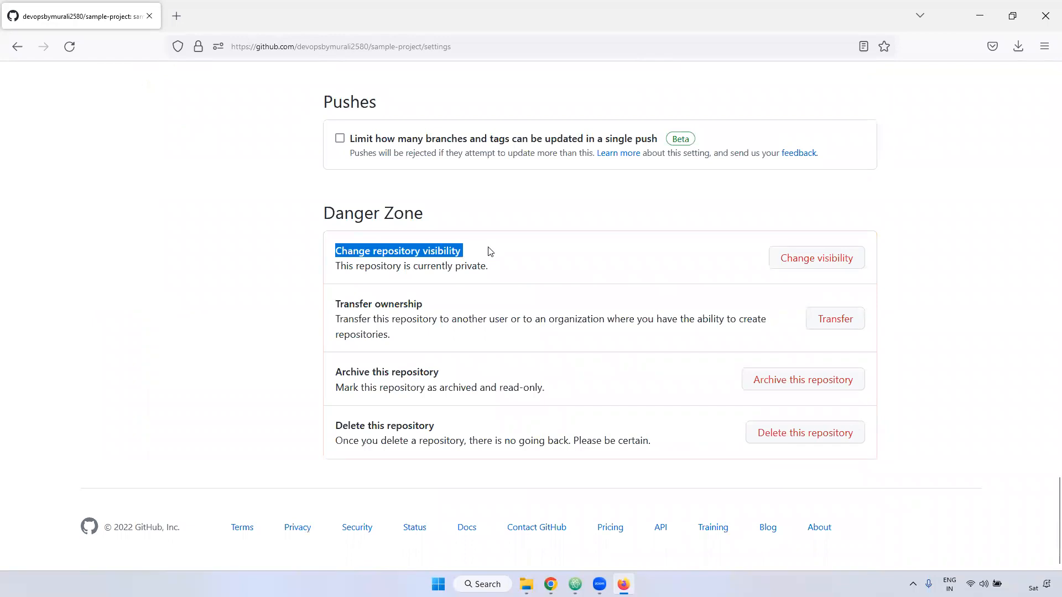
pyautogui.moveTo(449, 271); pyautogui.dragTo(496, 272)
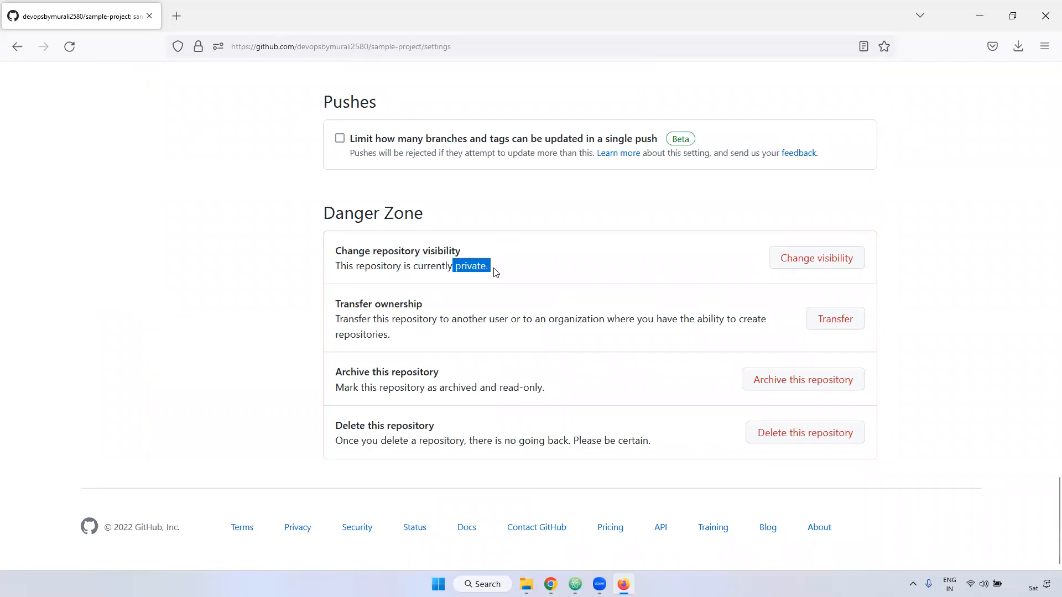
pyautogui.click(824, 260)
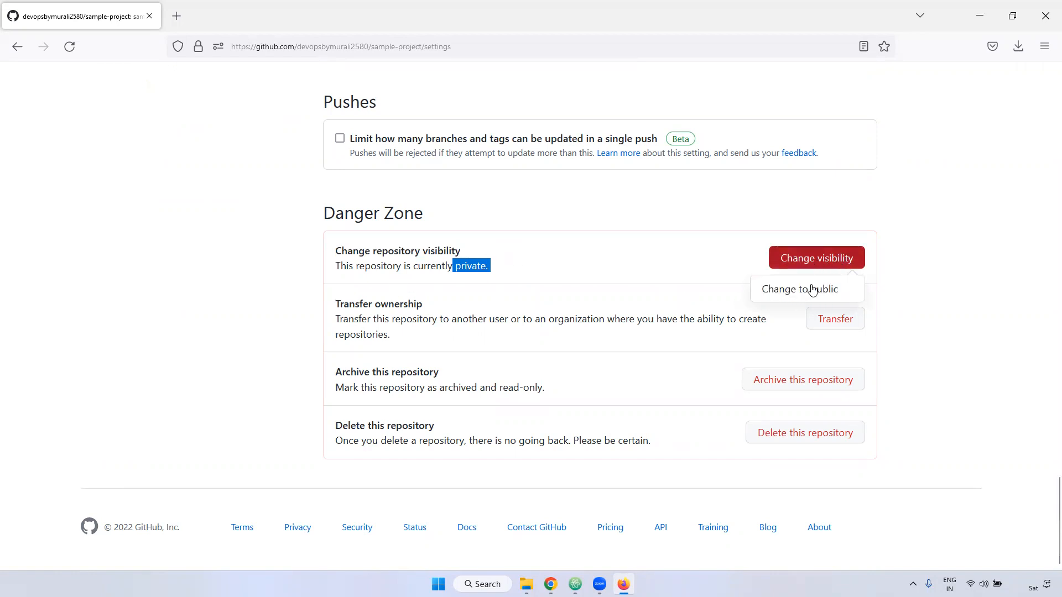
pyautogui.click(442, 330)
# - Examine the Transfer ownership setting and its transfer dialog, closing the dialog without transferring the repository
pyautogui.moveTo(335, 303); pyautogui.dragTo(512, 308)
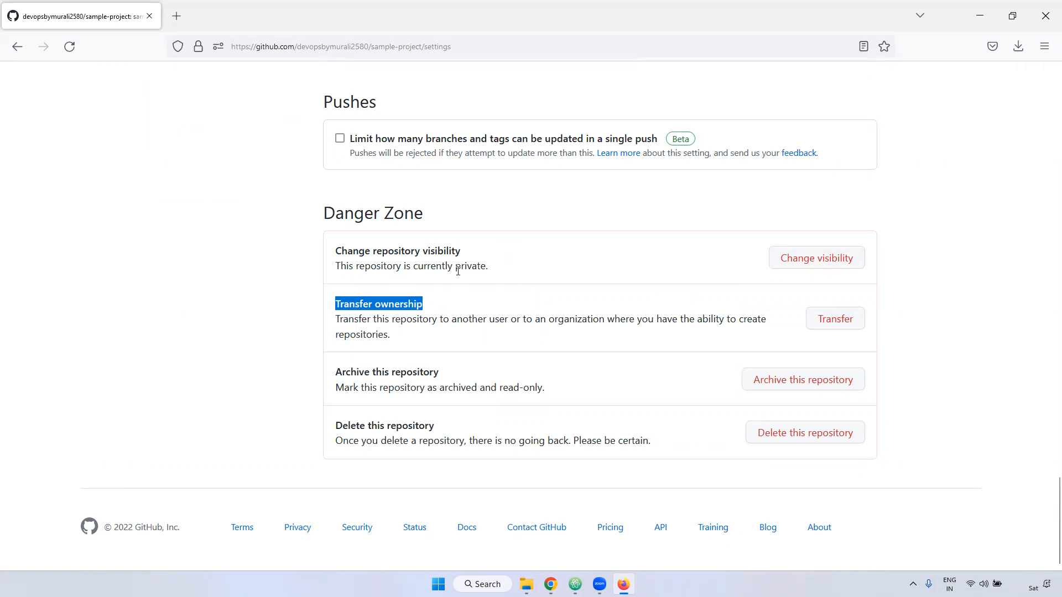
pyautogui.scroll(5, 512, 332)
pyautogui.scroll(-5, 514, 339)
pyautogui.click(852, 327)
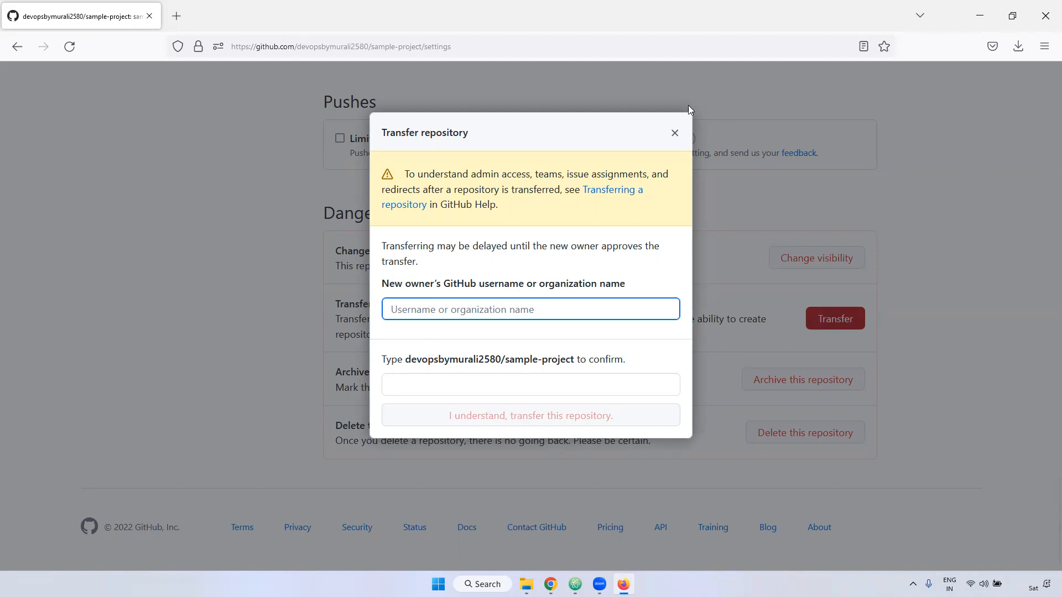
pyautogui.click(674, 133)
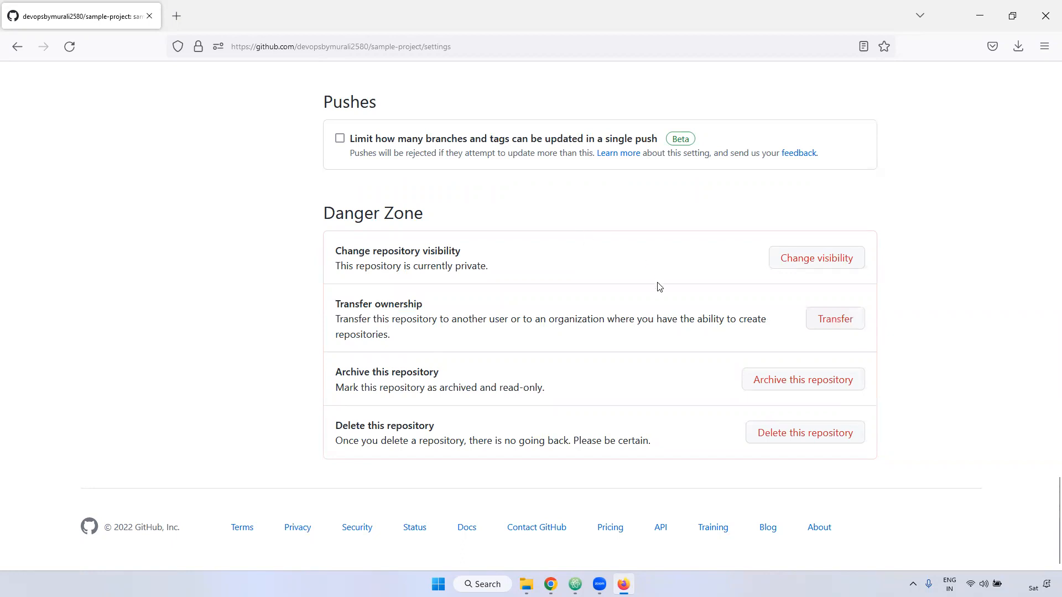
# - Examine the Archive this repository setting in the Danger Zone and its description of read-only archiving
pyautogui.moveTo(339, 374); pyautogui.dragTo(462, 377)
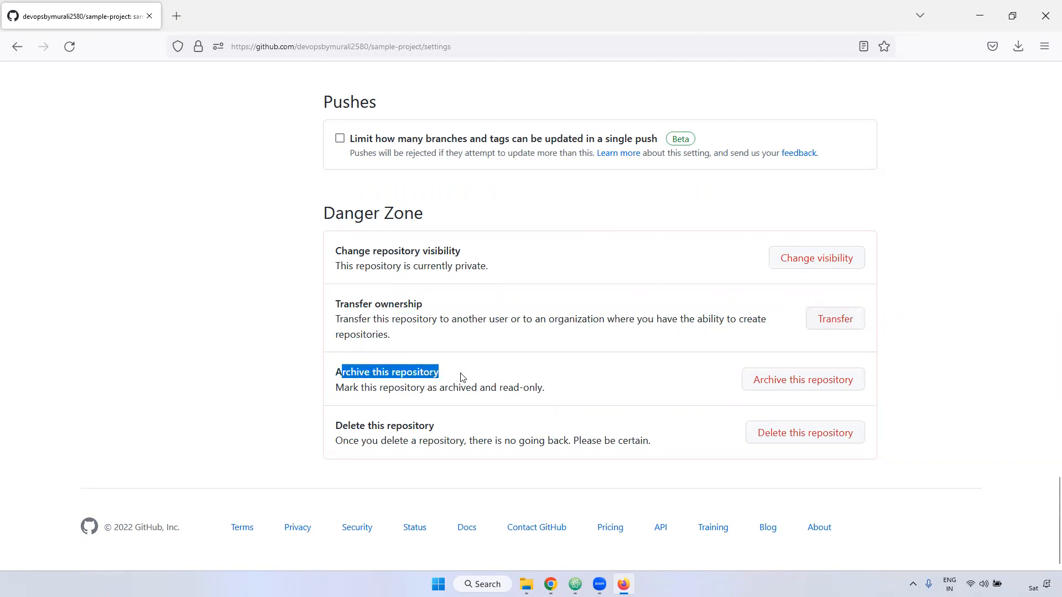
pyautogui.click(516, 357)
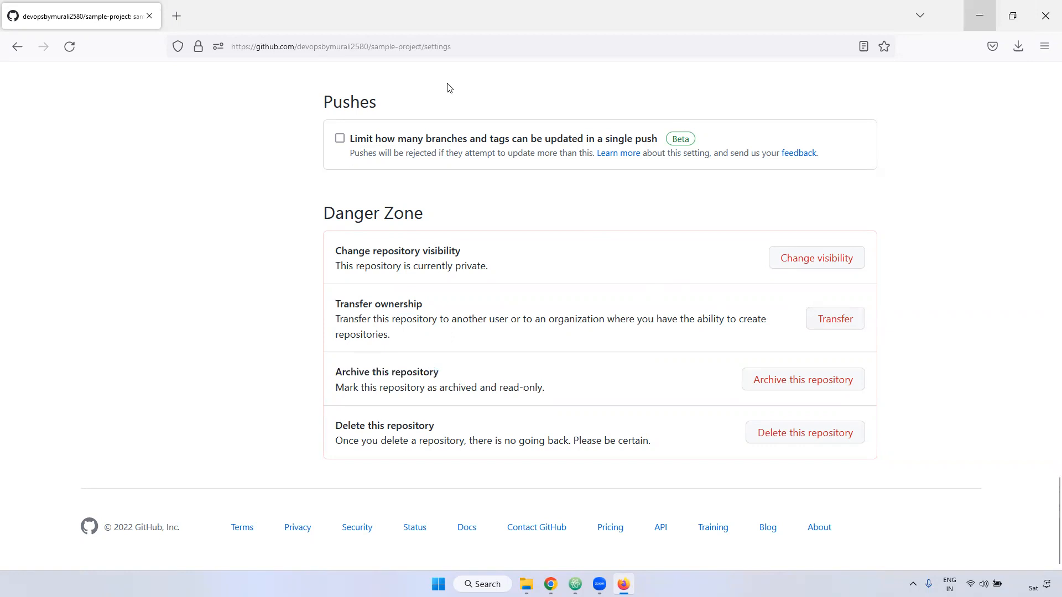
pyautogui.doubleClick(405, 386)
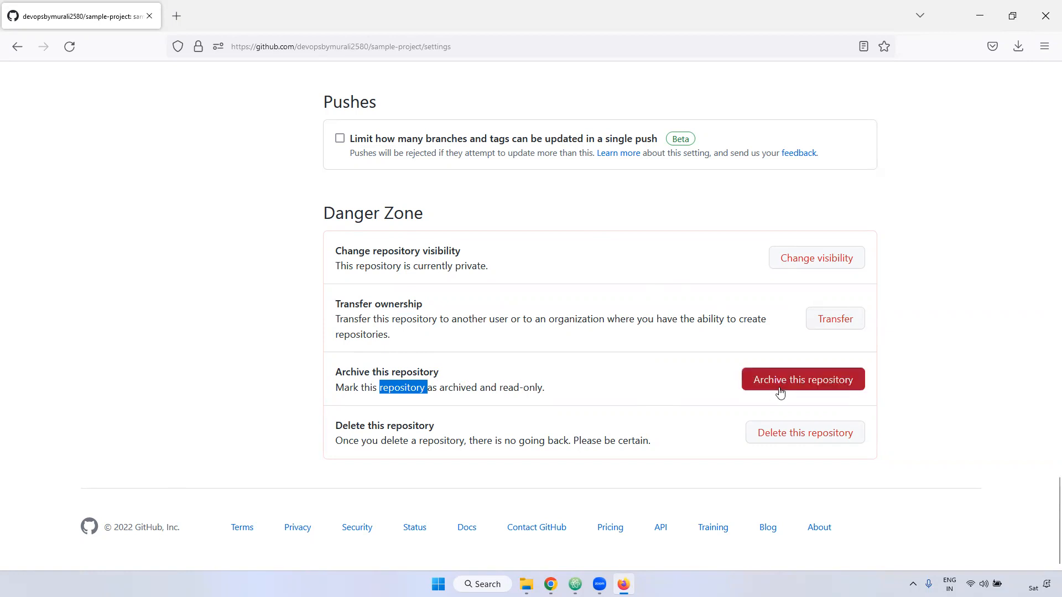
pyautogui.moveTo(500, 388); pyautogui.dragTo(558, 391)
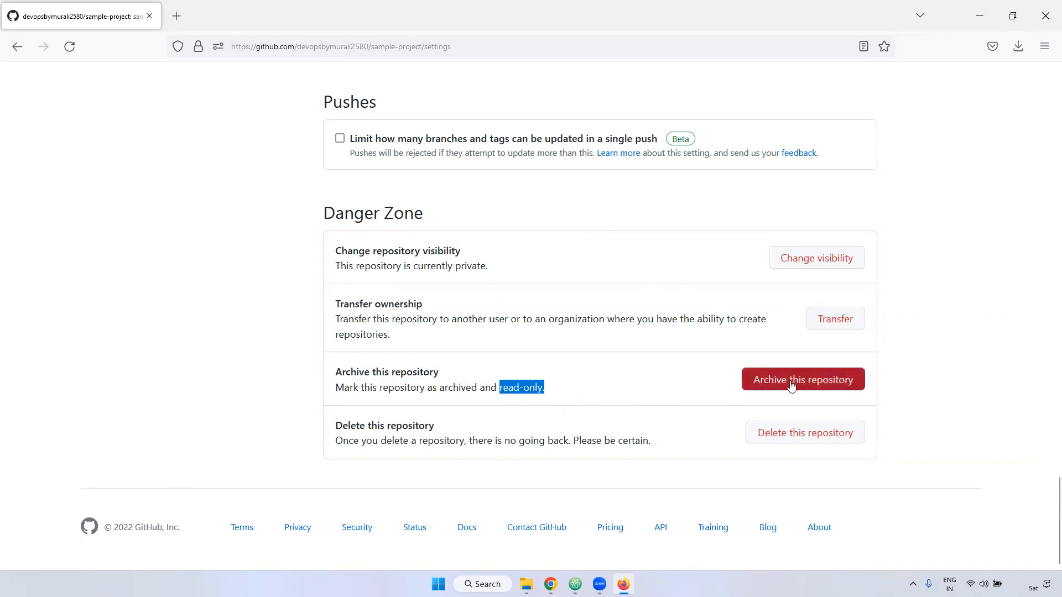
pyautogui.moveTo(727, 361); pyautogui.dragTo(897, 382)
pyautogui.click(928, 357)
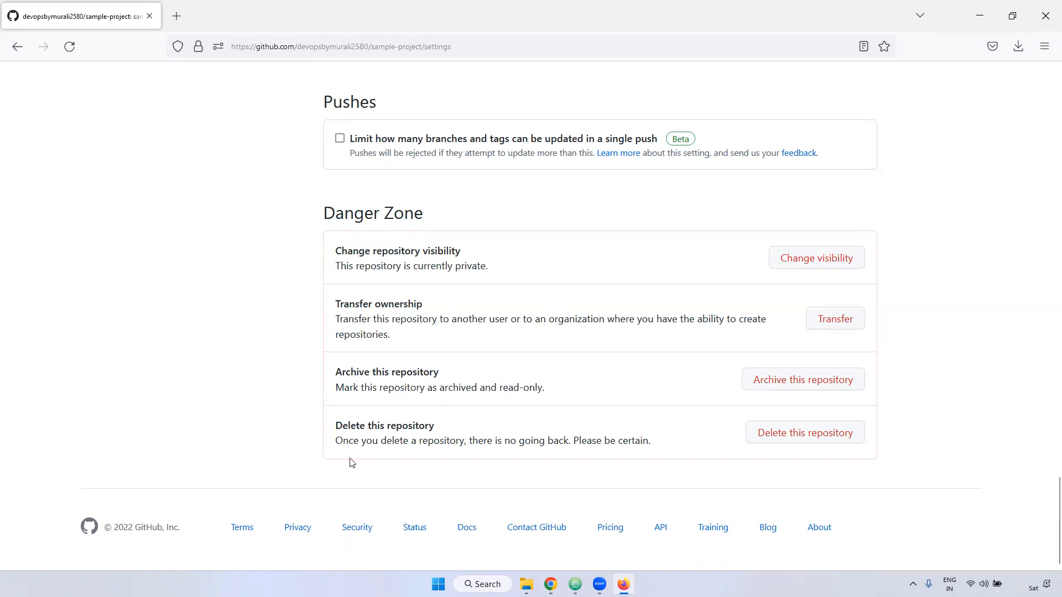
pyautogui.moveTo(500, 389); pyautogui.dragTo(574, 396)
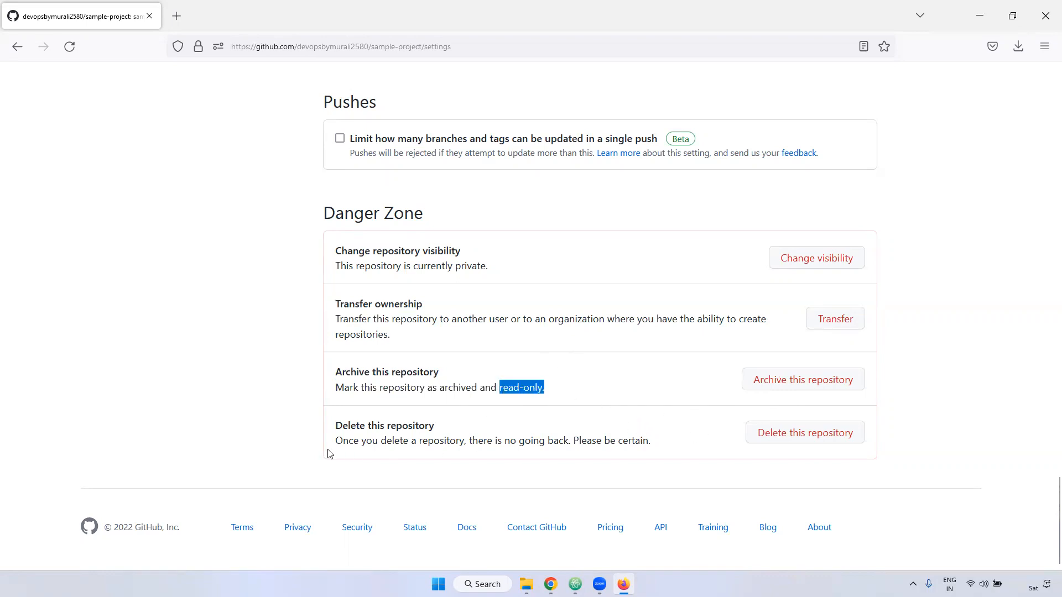
# - Open the repository deletion dialog, fill in the repository's full name as confirmation, and close the dialog without deleting
pyautogui.moveTo(335, 425); pyautogui.dragTo(443, 427)
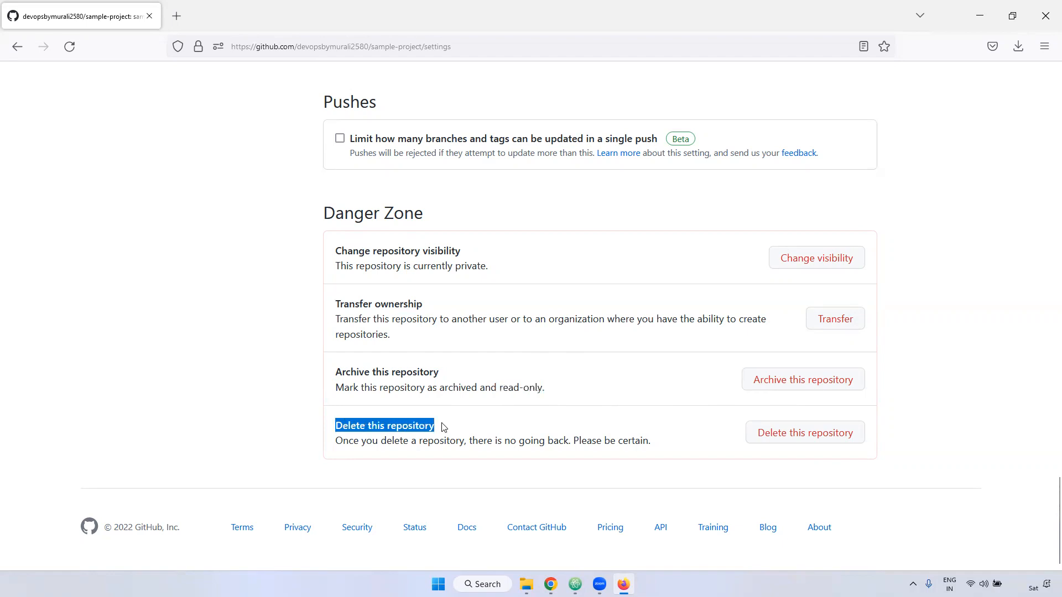
pyautogui.click(805, 436)
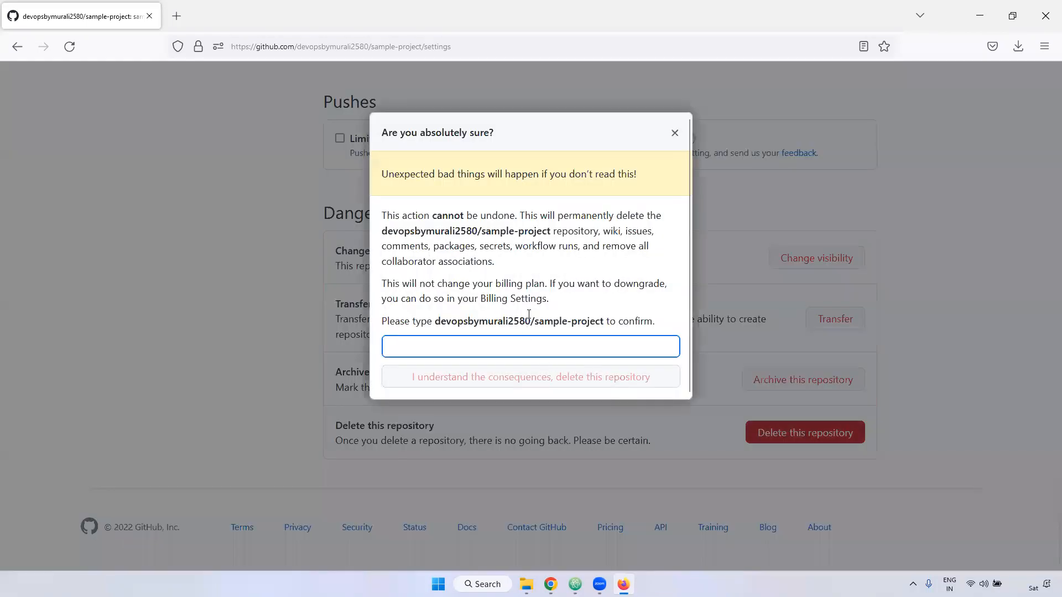
pyautogui.moveTo(438, 320); pyautogui.dragTo(603, 319)
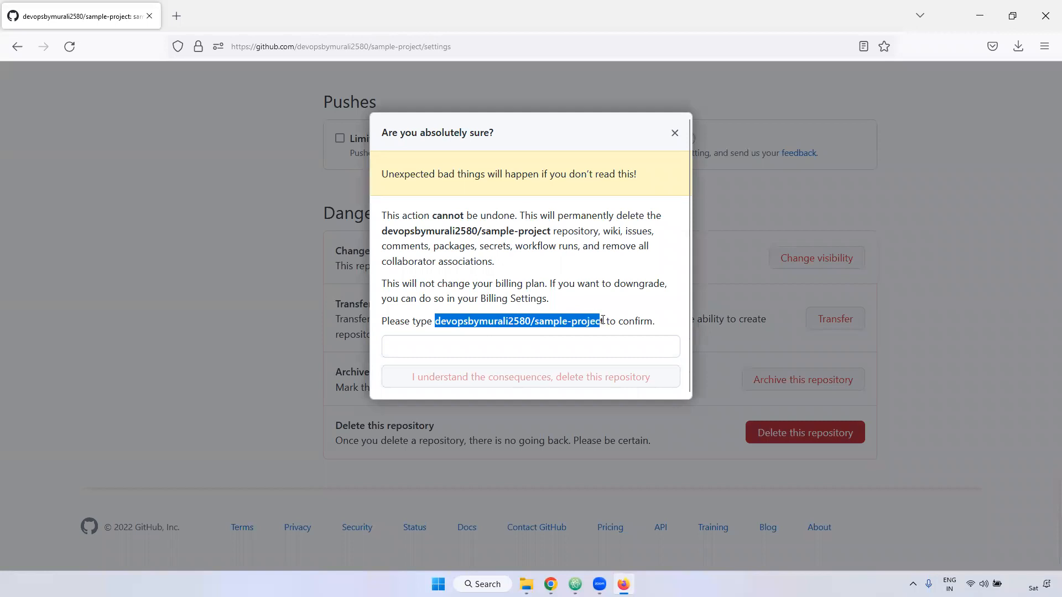
pyautogui.click(488, 352)
pyautogui.write('devopsbymurali2580/sample-project')
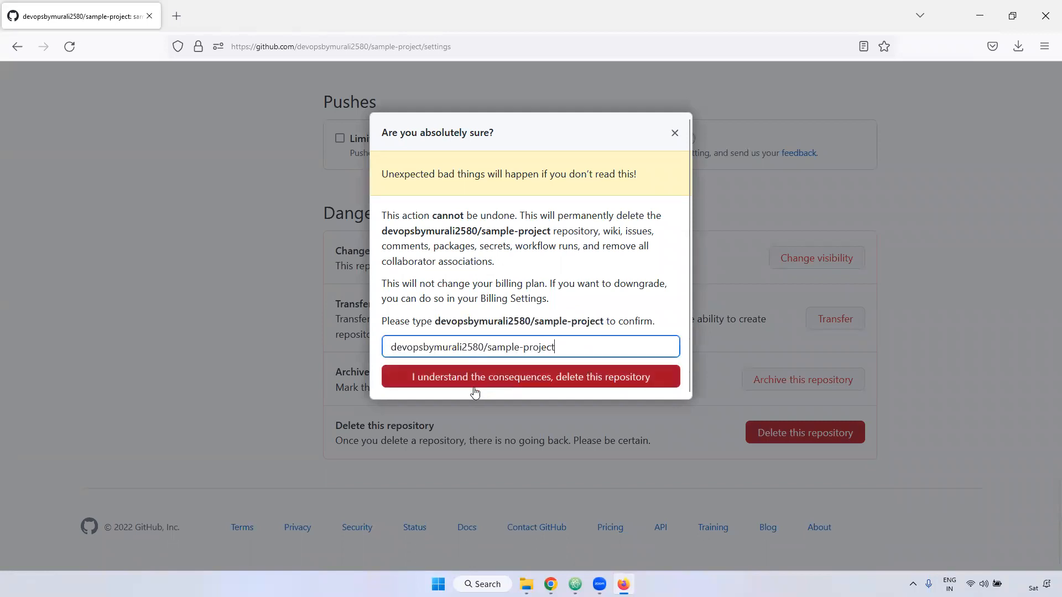
pyautogui.click(590, 384)
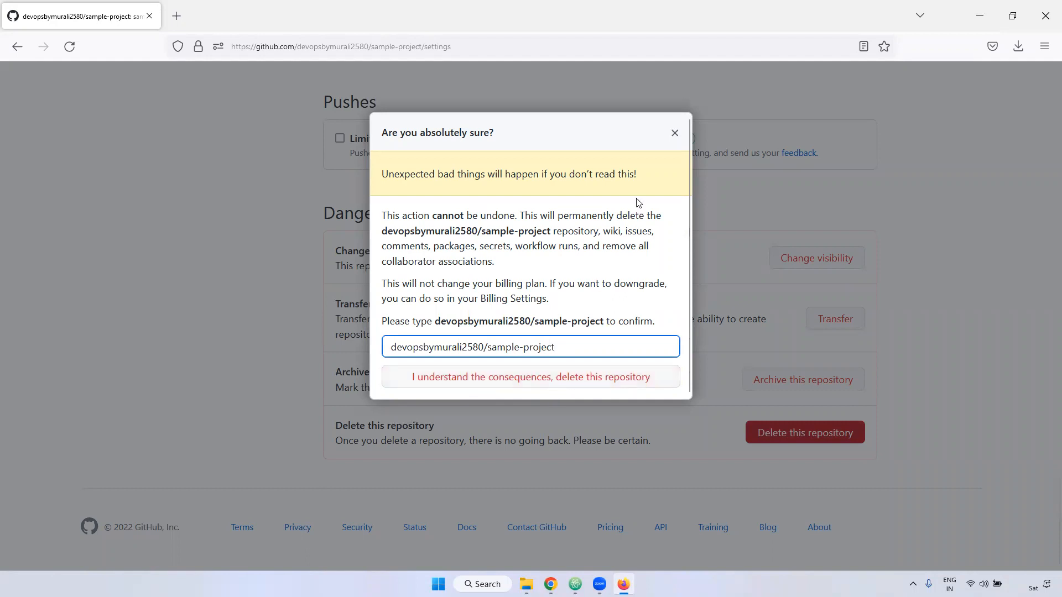
pyautogui.click(674, 133)
# - Rename the repository's default branch to master in the branch settings
pyautogui.scroll(15, 1023, 326)
pyautogui.moveTo(1047, 358); pyautogui.dragTo(1047, 113)
pyautogui.scroll(-1, 195, 413)
pyautogui.scroll(-2, 195, 414)
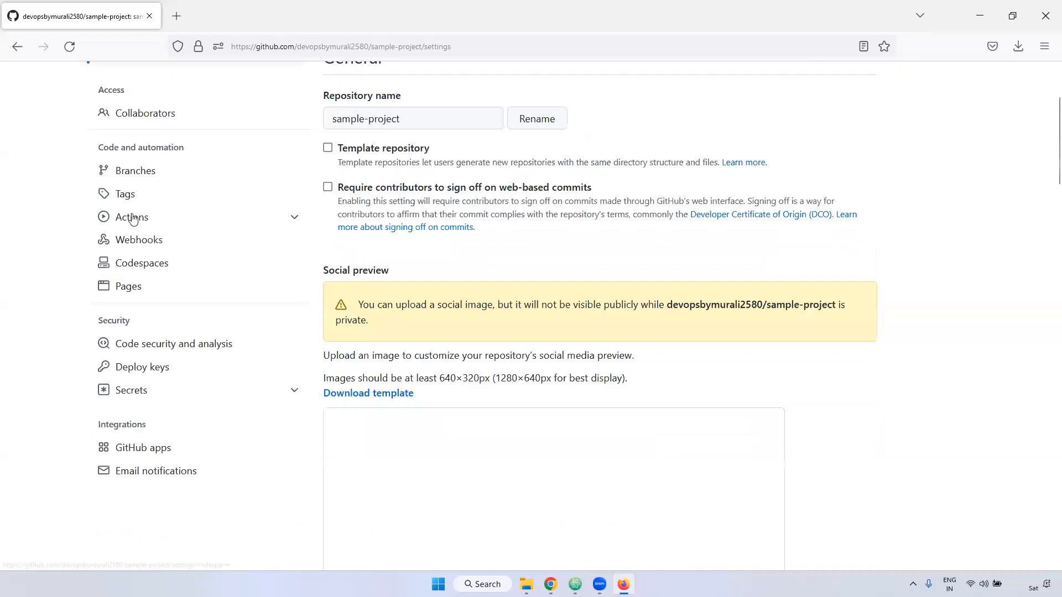
pyautogui.click(138, 170)
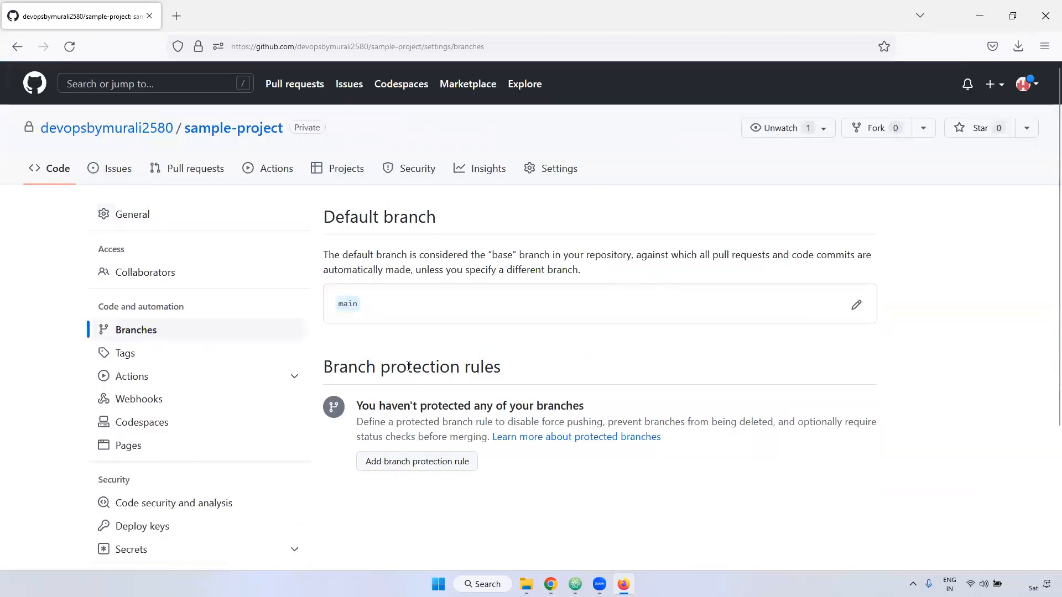
pyautogui.click(856, 305)
pyautogui.doubleClick(423, 198)
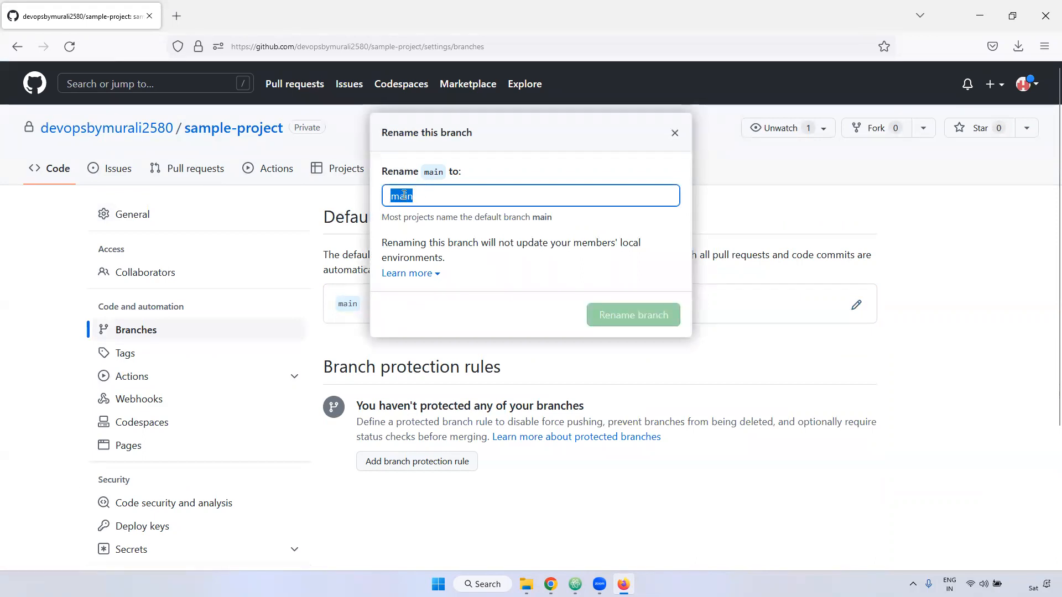
pyautogui.write('master')
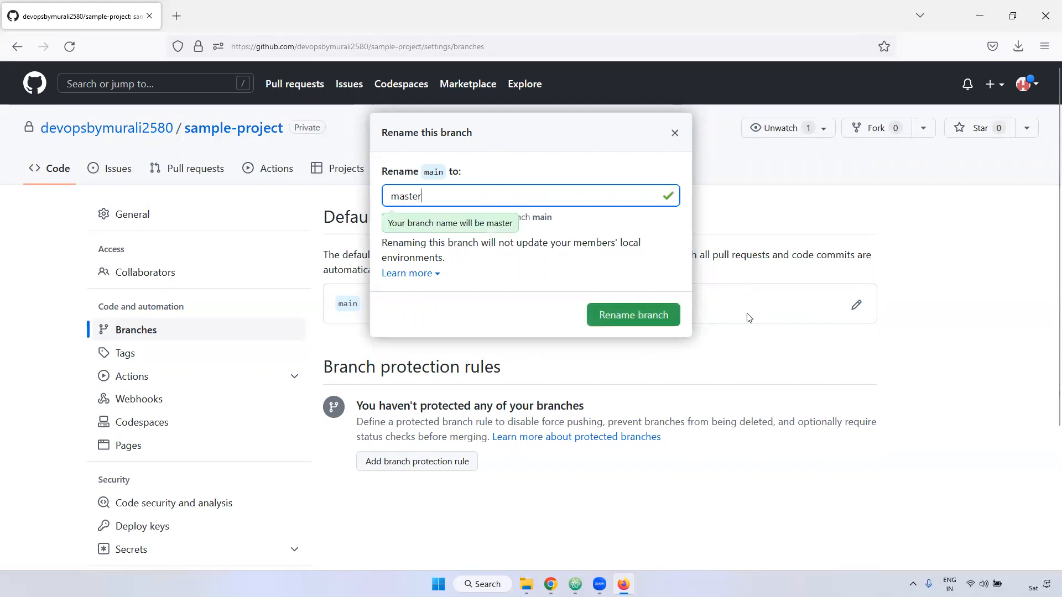
pyautogui.click(632, 316)
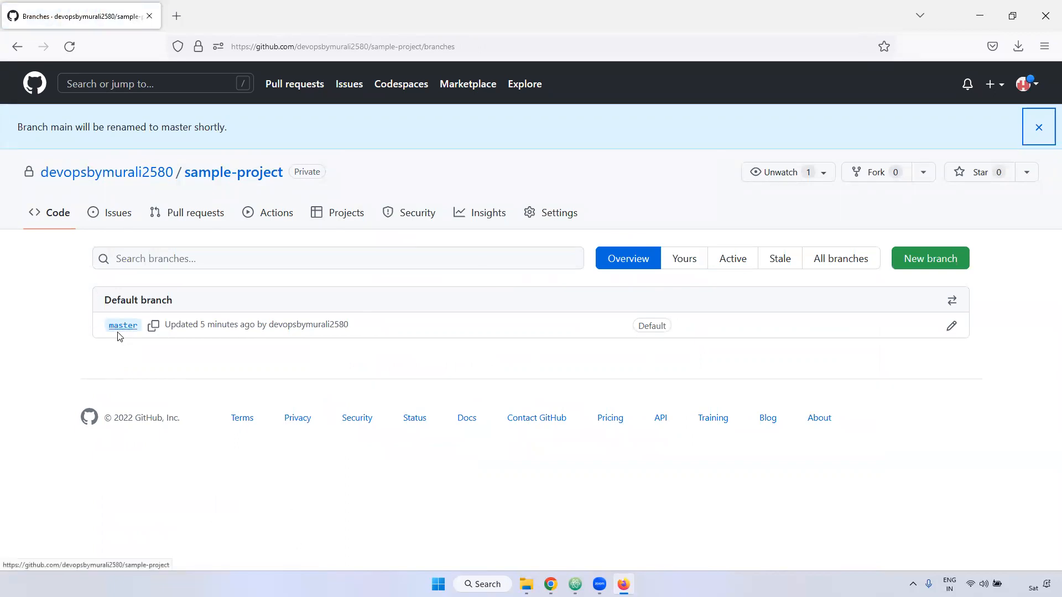
# - Return to the sample-project repository's code page, review the default branch rename notice, and dismiss it
pyautogui.click(242, 172)
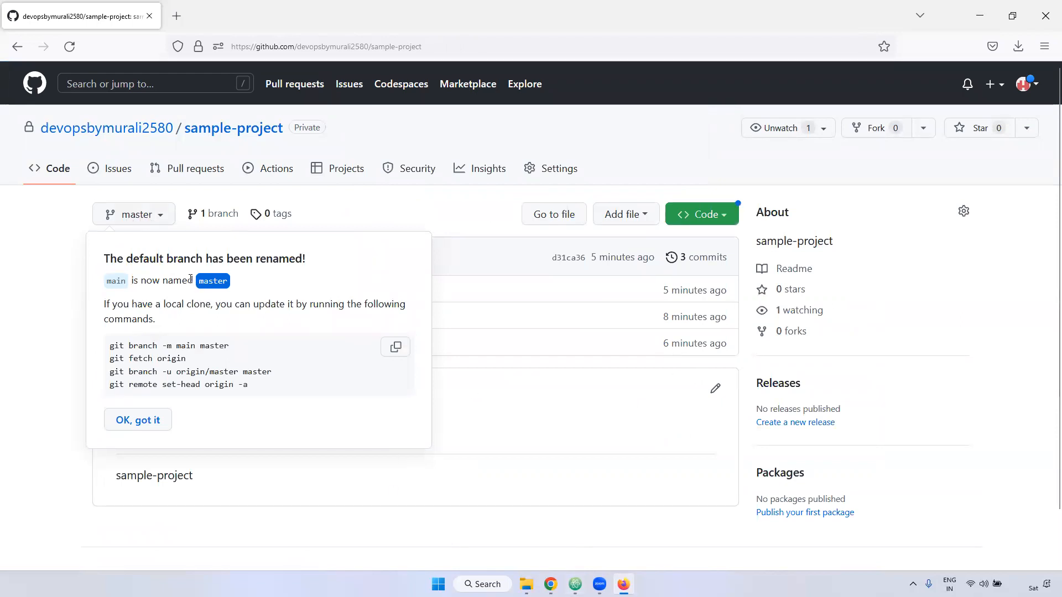
pyautogui.moveTo(169, 281); pyautogui.dragTo(230, 282)
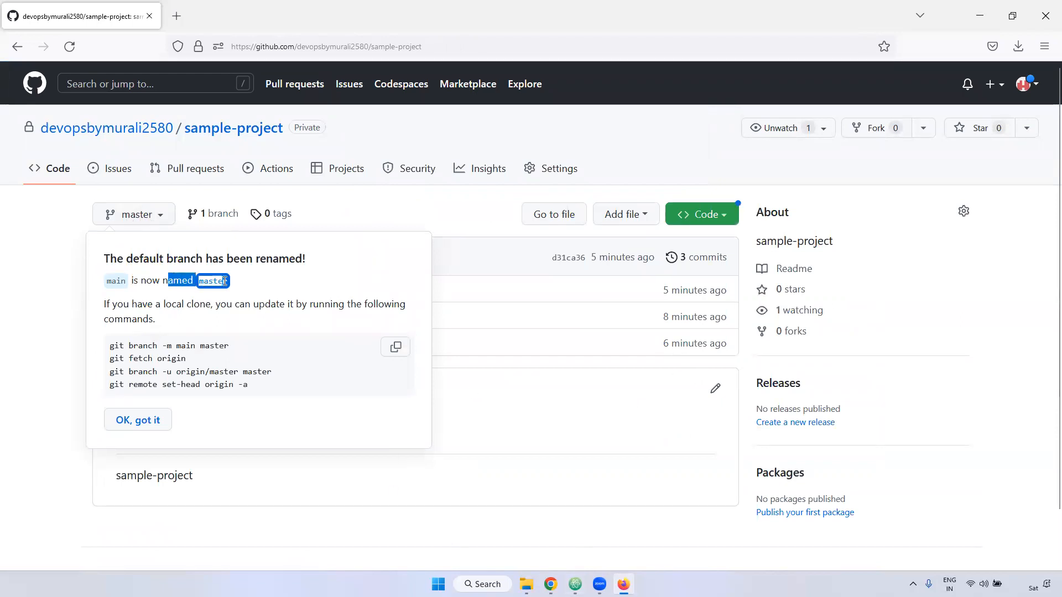
pyautogui.click(138, 419)
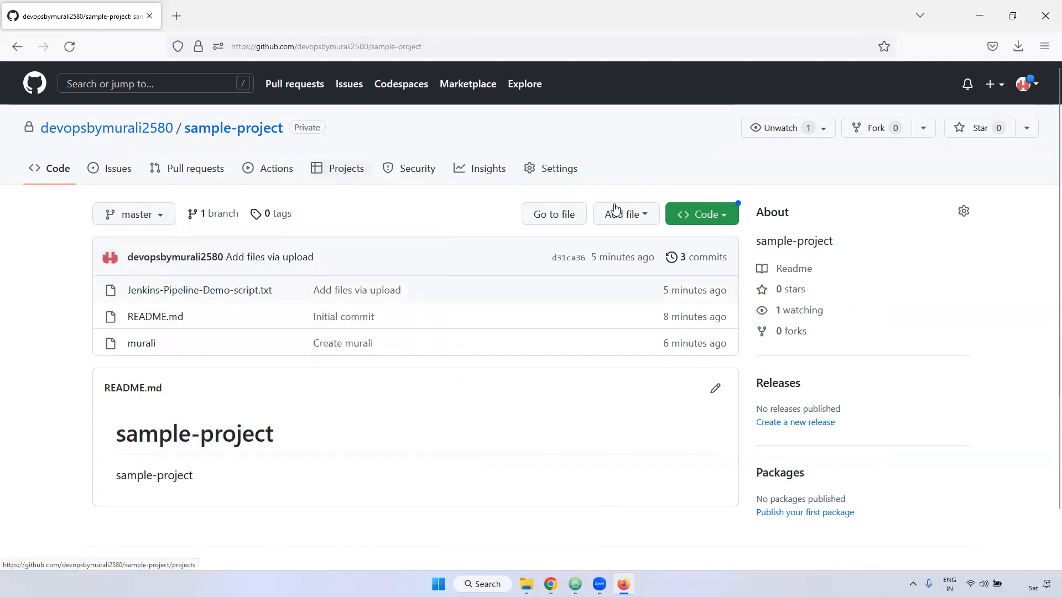
# - Examine the protected tags page in the repository settings
pyautogui.click(558, 169)
pyautogui.scroll(-2, 166, 333)
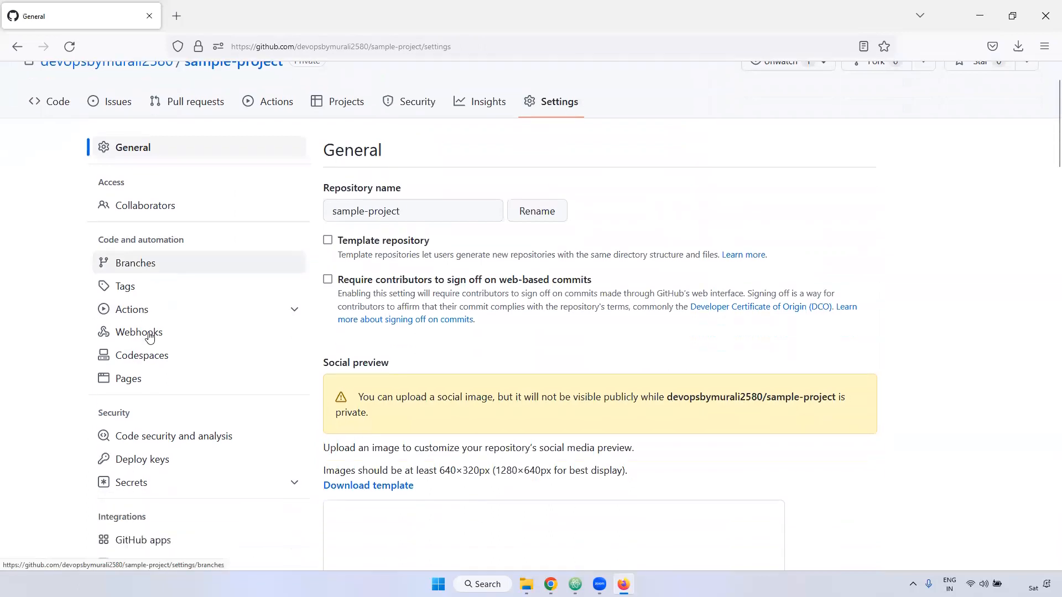
pyautogui.click(140, 279)
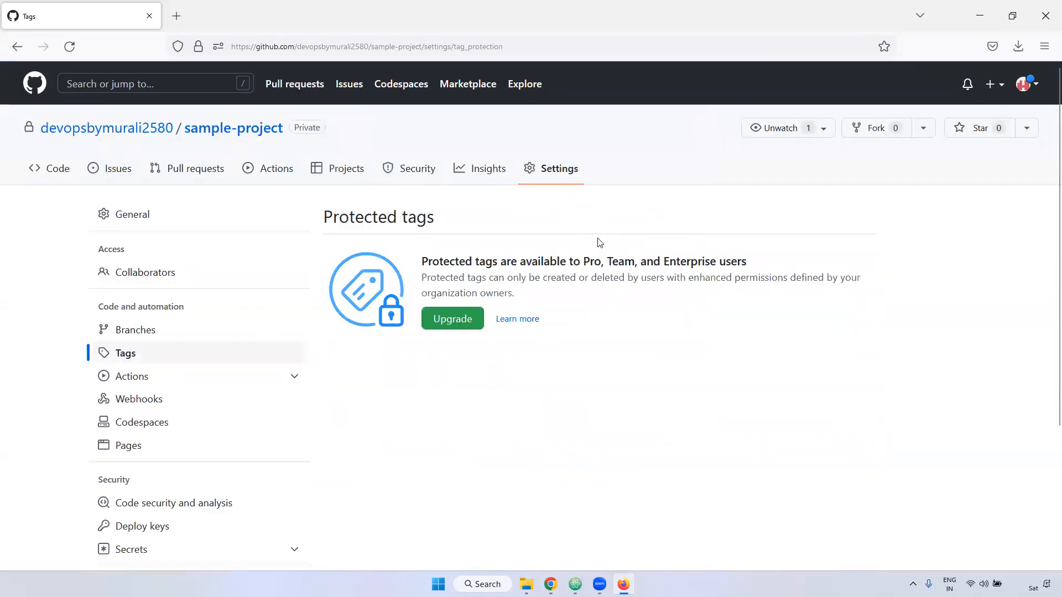
# - Examine the Webhooks page in the repository settings and its description
pyautogui.scroll(-2, 127, 354)
pyautogui.click(143, 321)
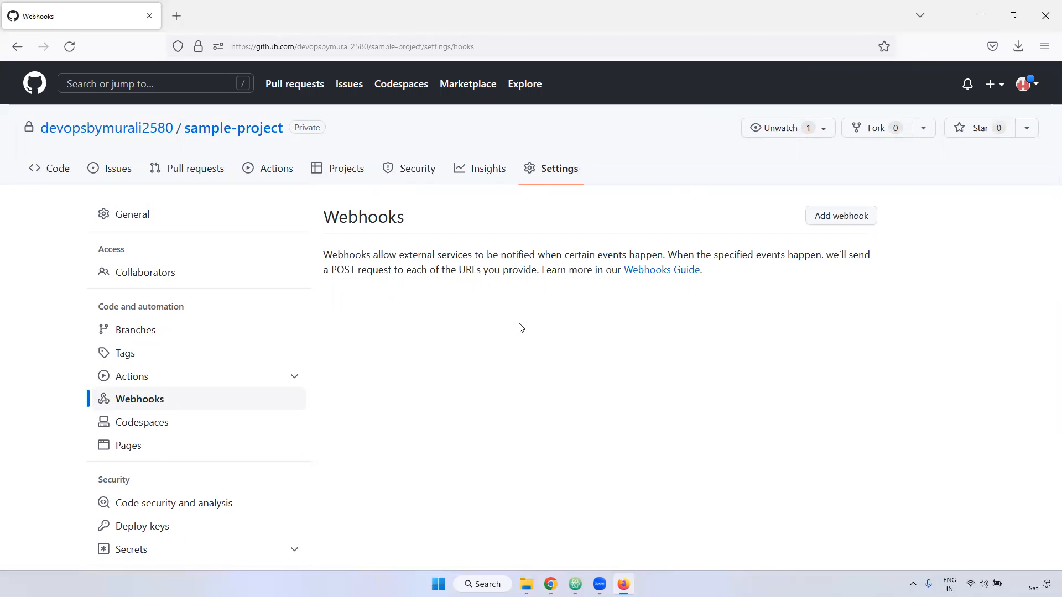
pyautogui.doubleClick(356, 214)
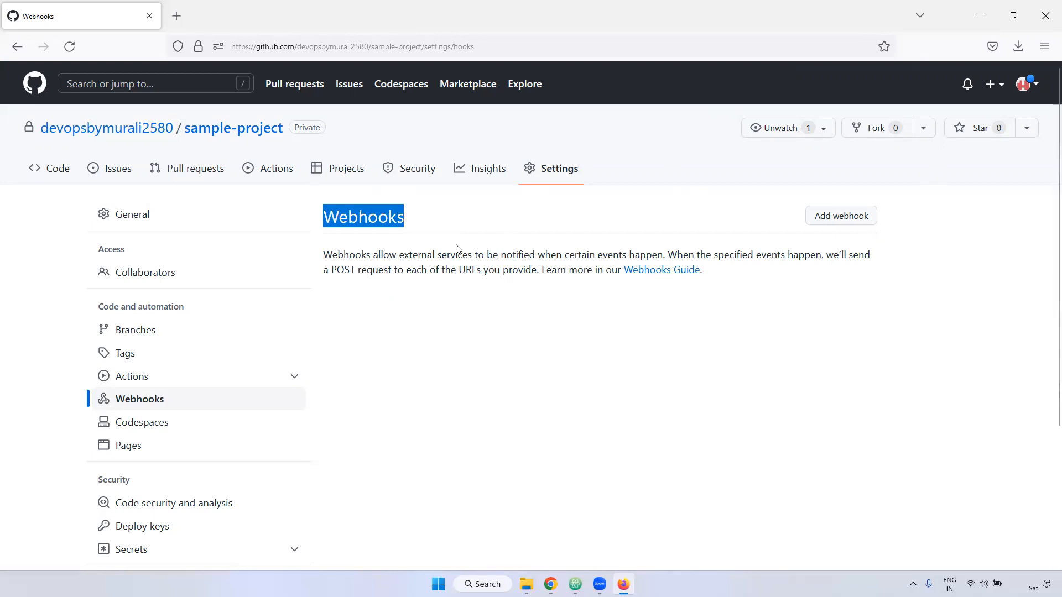
pyautogui.scroll(-3, 244, 445)
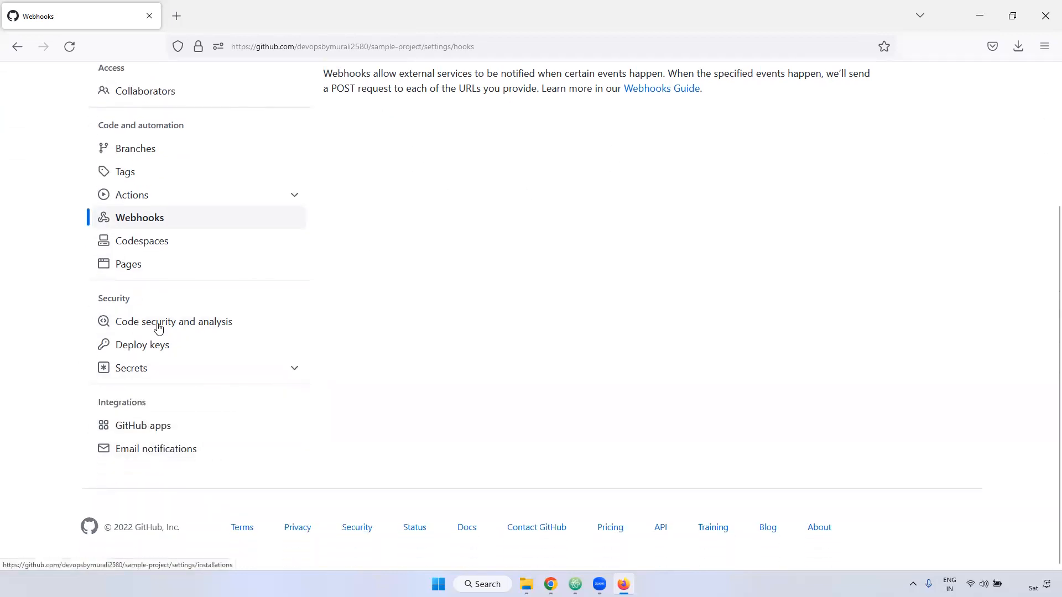
pyautogui.scroll(3, 457, 387)
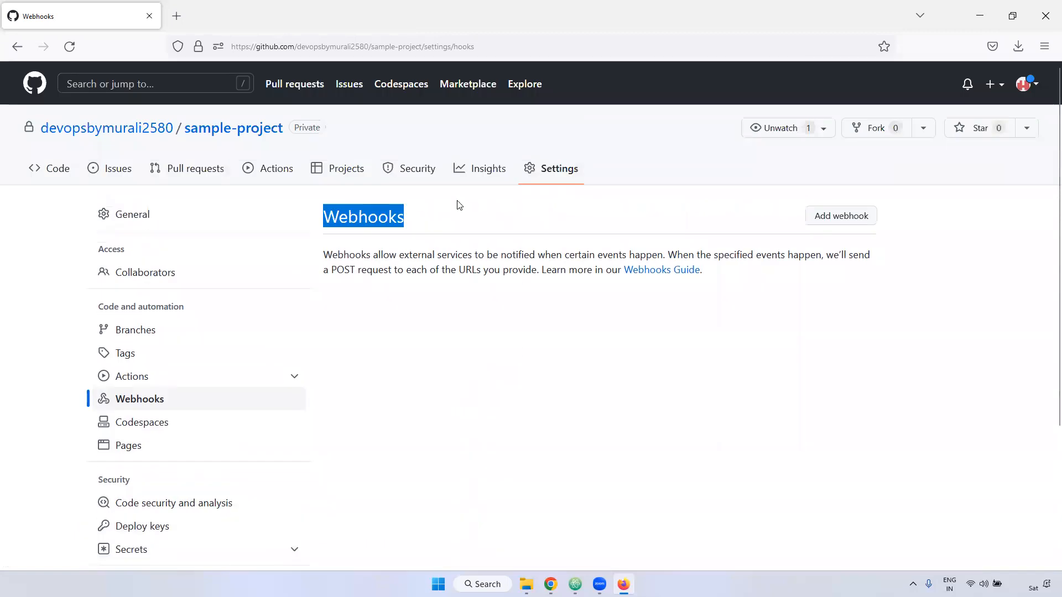
# - Draft a new file in sample-project on the master branch, named with a person's first name and containing a one-line hello greeting
pyautogui.click(209, 133)
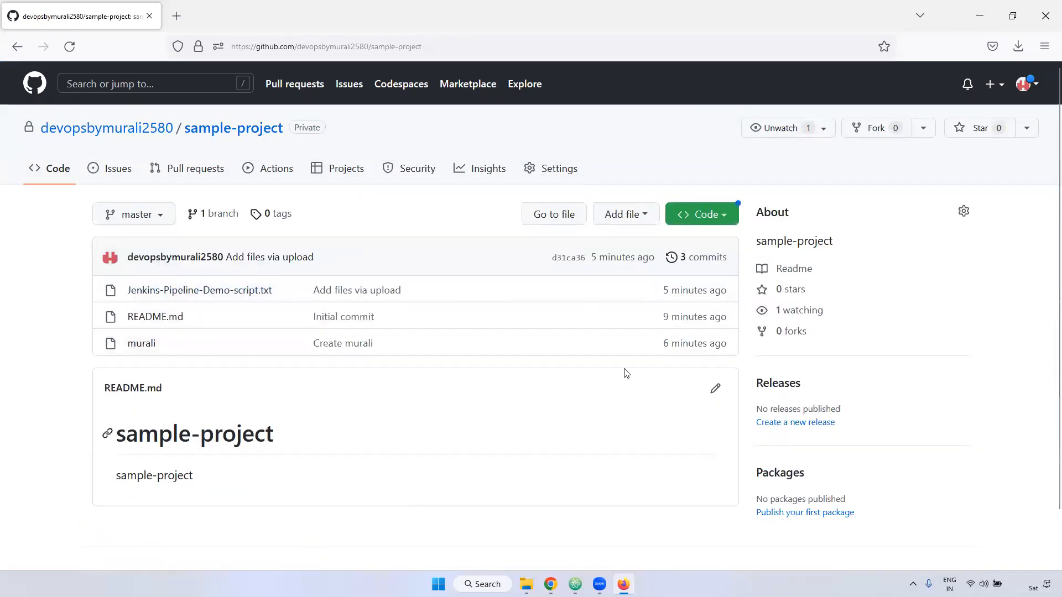
pyautogui.click(637, 219)
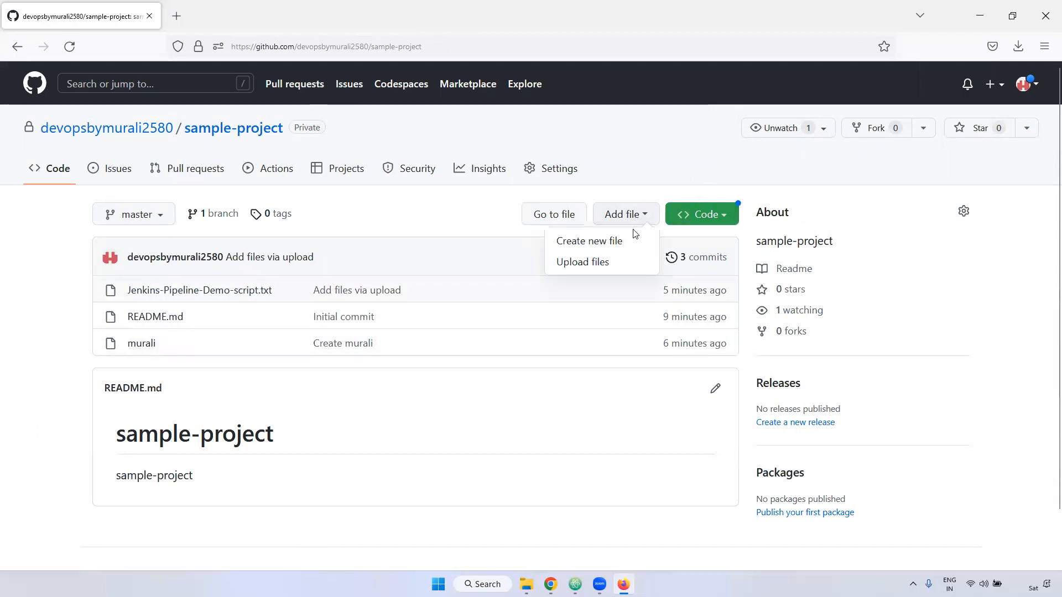
pyautogui.click(603, 244)
pyautogui.click(230, 214)
pyautogui.write('sunil')
pyautogui.click(205, 294)
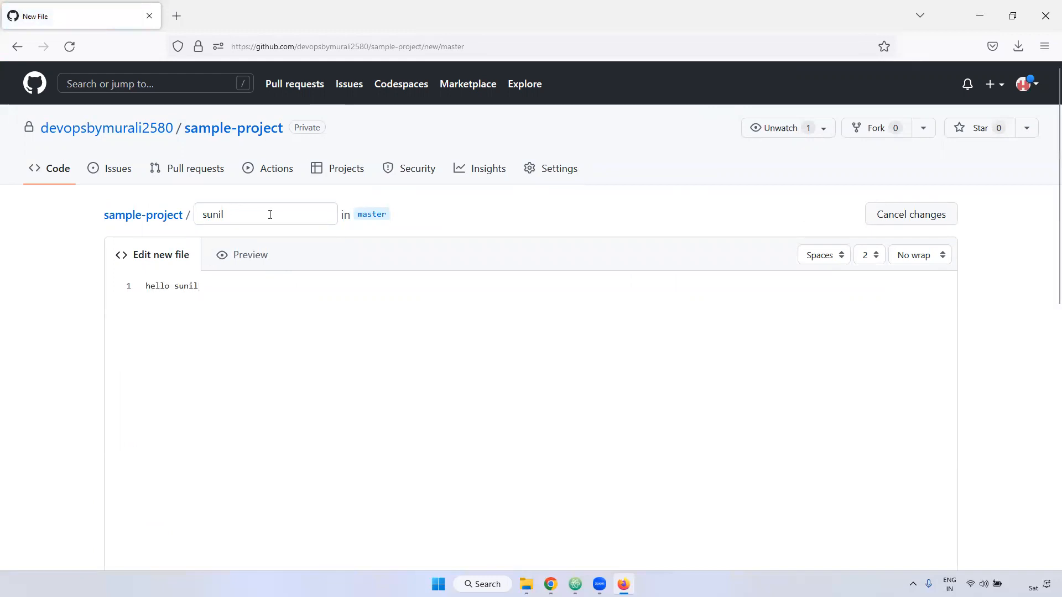
# - Enter a commit message stating that the new file was added, and review the option to commit directly to master
pyautogui.scroll(-10, 426, 384)
pyautogui.click(206, 286)
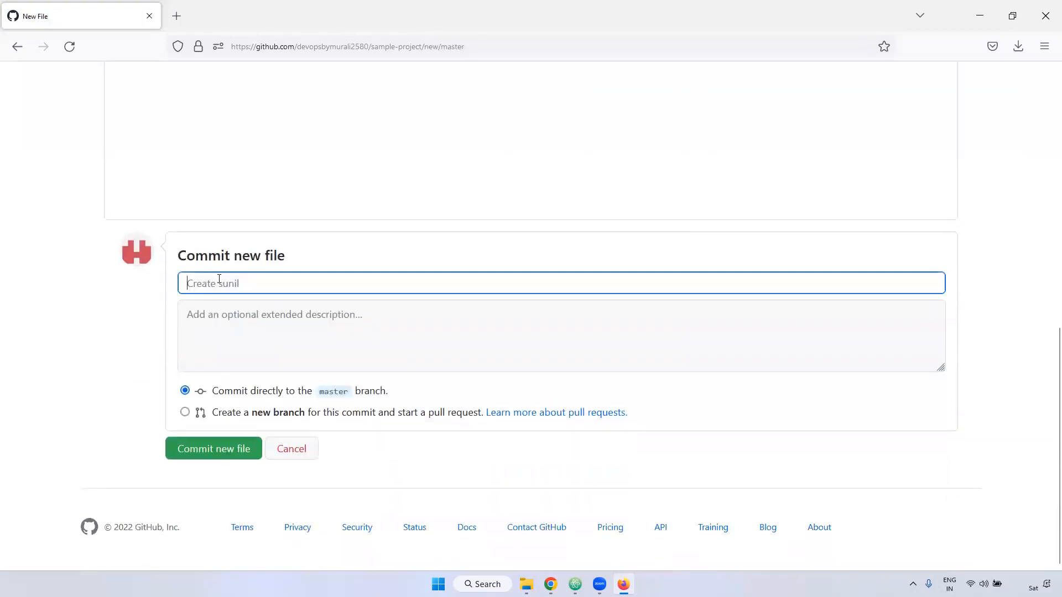
pyautogui.write('added the sunil file')
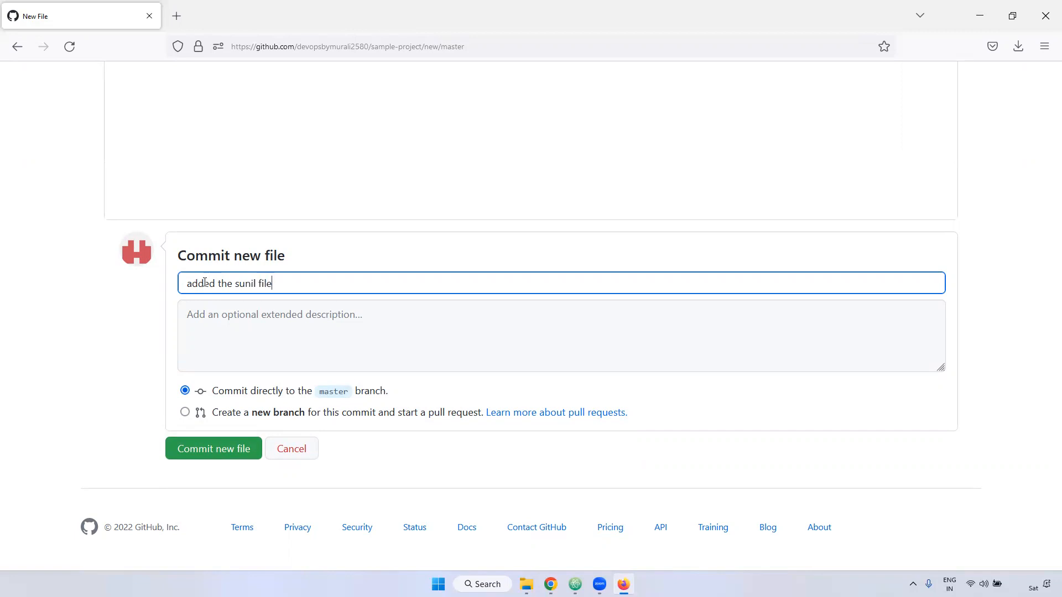
pyautogui.moveTo(213, 391); pyautogui.dragTo(363, 393)
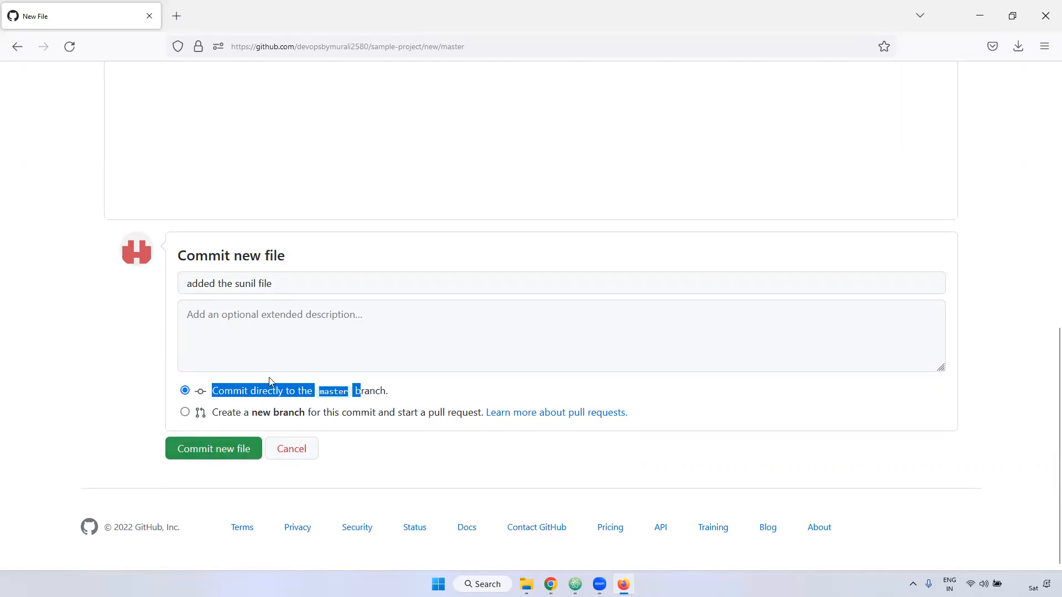
# - Propose the new file on a new branch, keeping the suggested patch-1 branch name
pyautogui.click(185, 412)
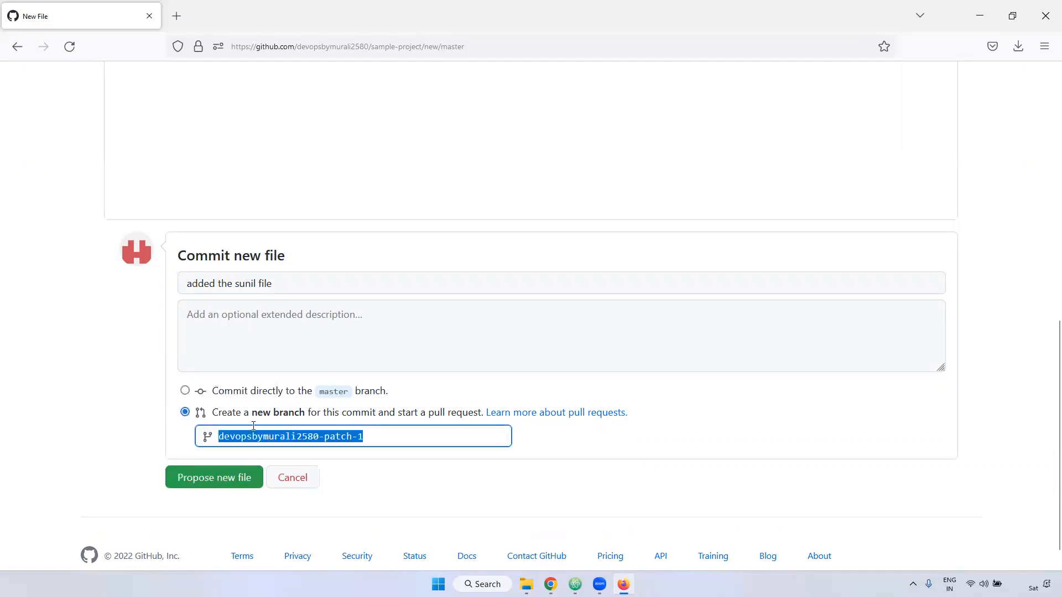
pyautogui.moveTo(430, 415); pyautogui.dragTo(481, 416)
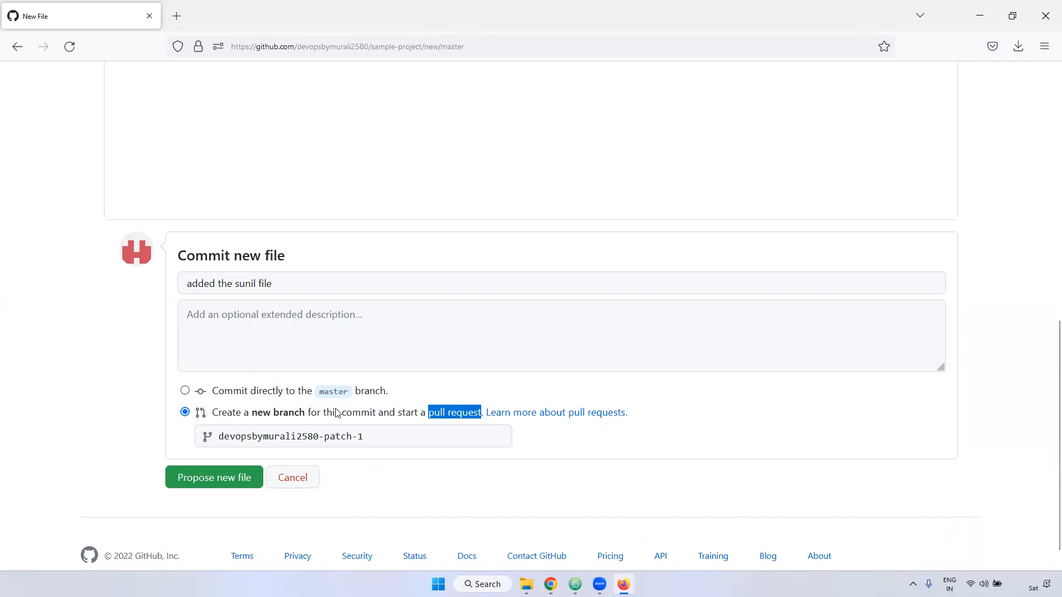
pyautogui.moveTo(217, 436); pyautogui.dragTo(308, 436)
pyautogui.click(349, 434)
pyautogui.click(323, 435)
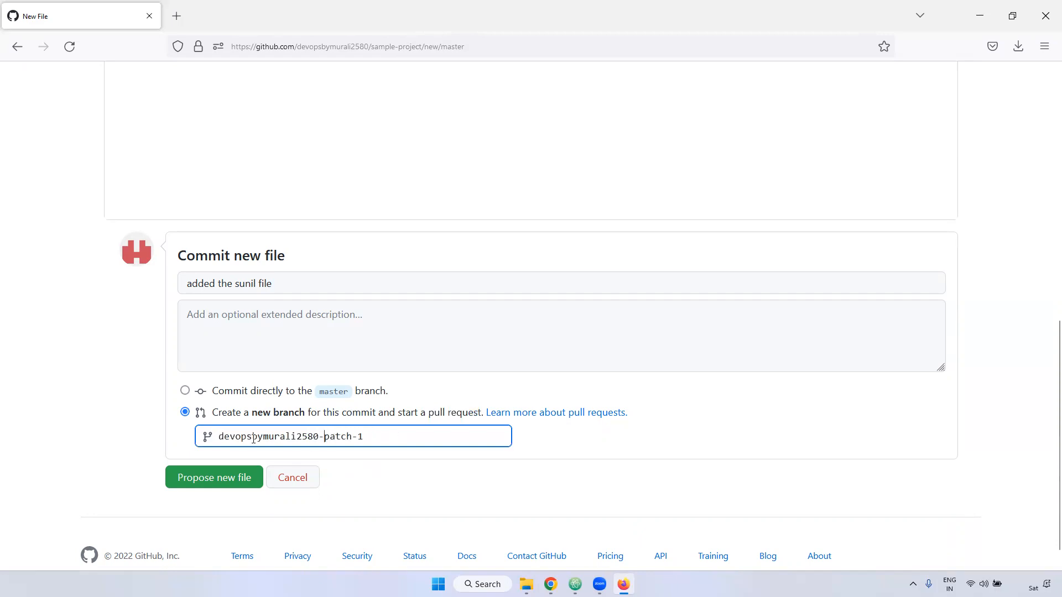
pyautogui.click(229, 479)
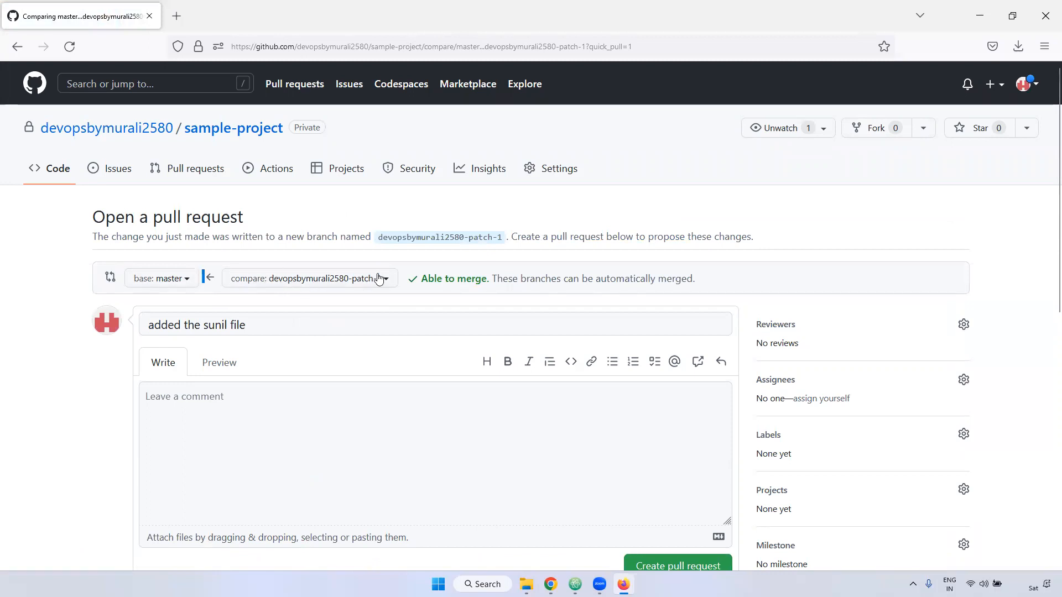
# - Create the pull request from the patch-1 branch into master, keeping the commit message as its title
pyautogui.scroll(-1, 376, 348)
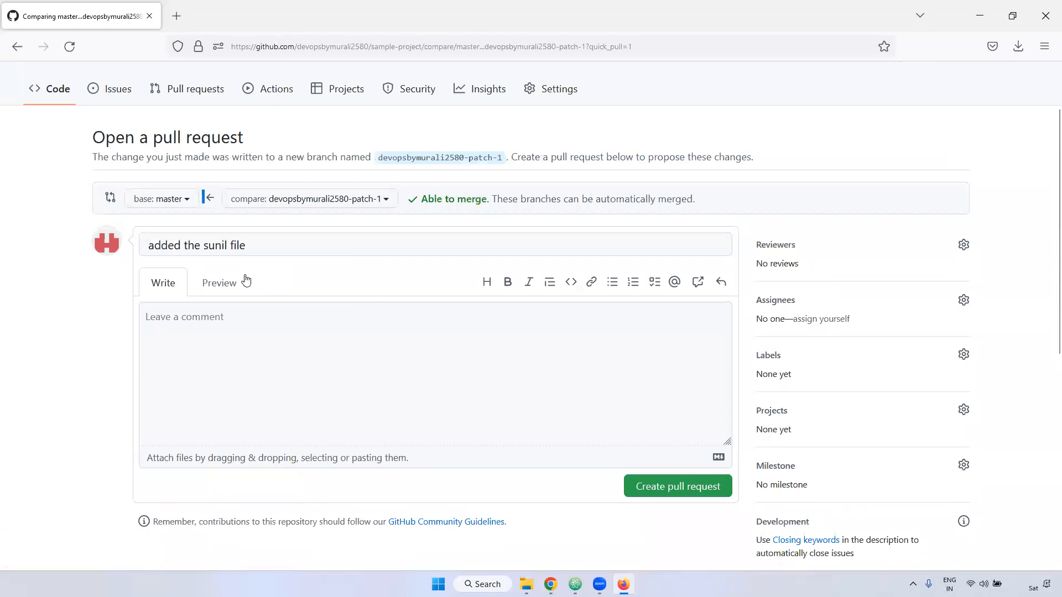
pyautogui.scroll(-1, 387, 309)
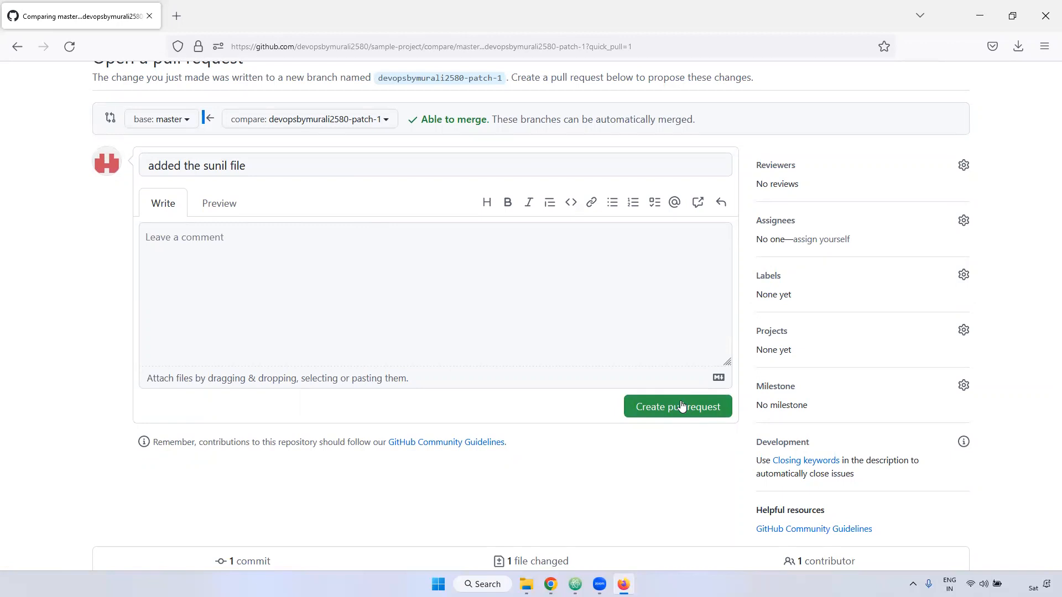
pyautogui.click(674, 407)
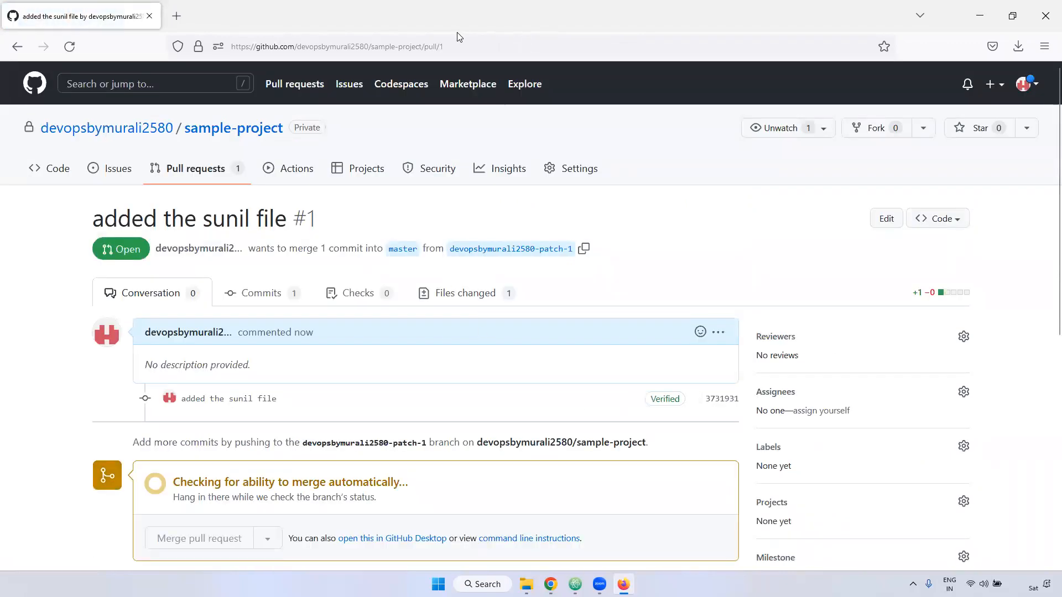
# - Examine the pull request's number in its address, its source and target branches, and its merge section
pyautogui.doubleClick(459, 48)
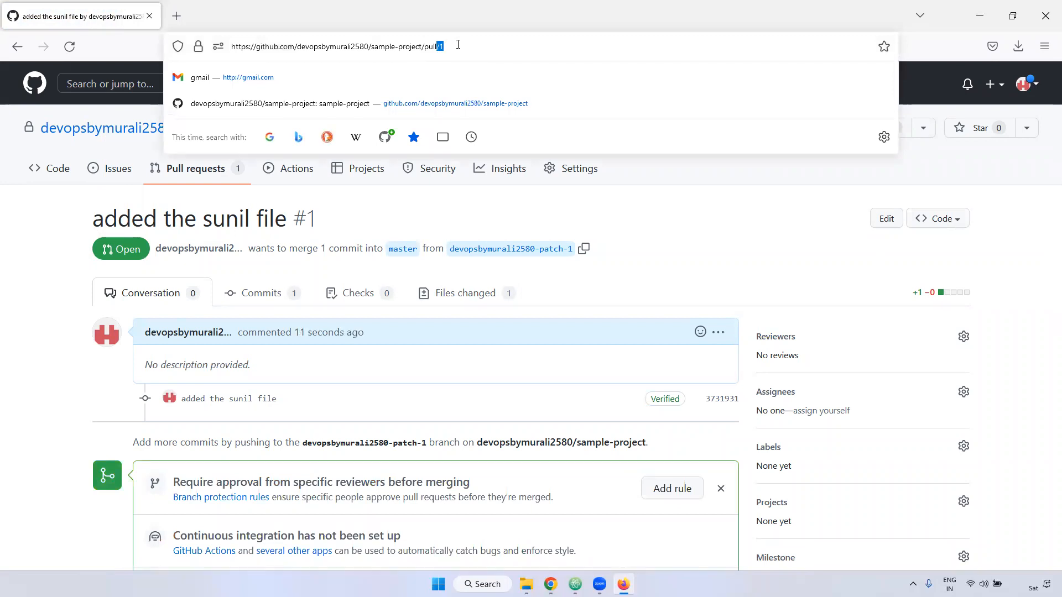
pyautogui.click(684, 227)
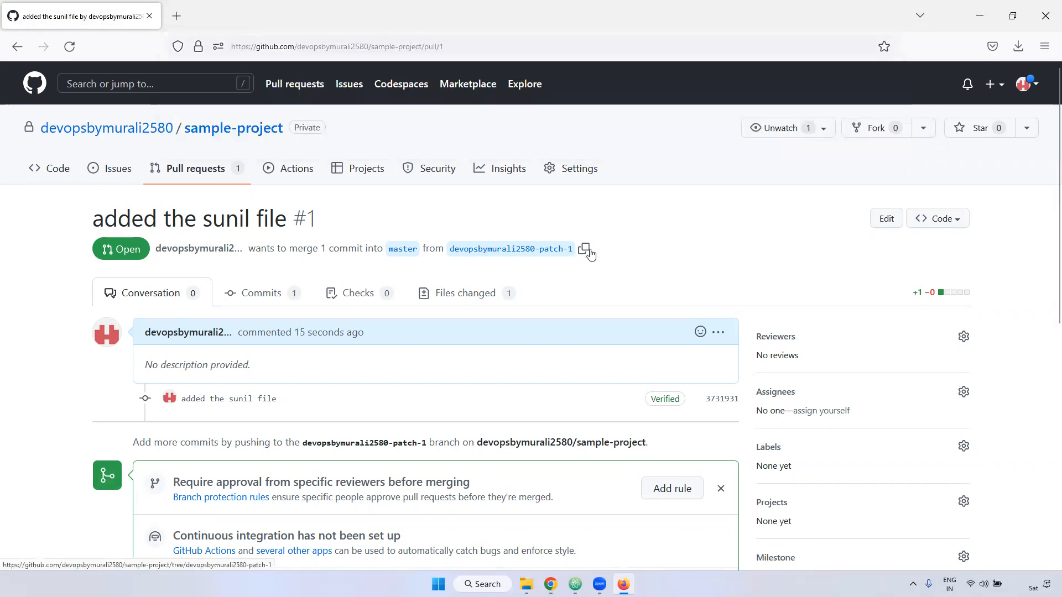
pyautogui.moveTo(611, 254); pyautogui.dragTo(464, 252)
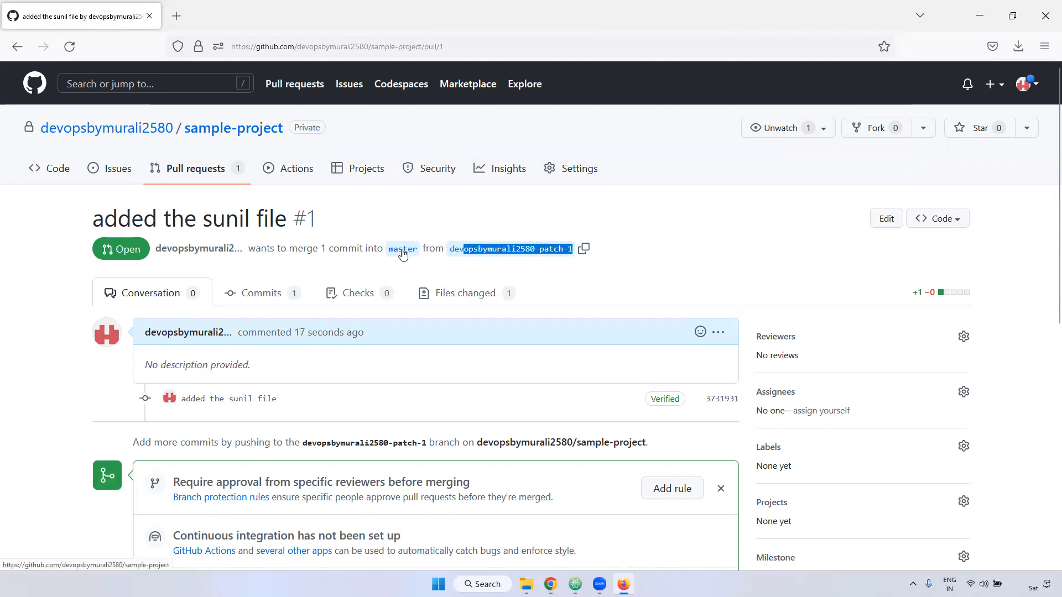
pyautogui.scroll(-6, 434, 344)
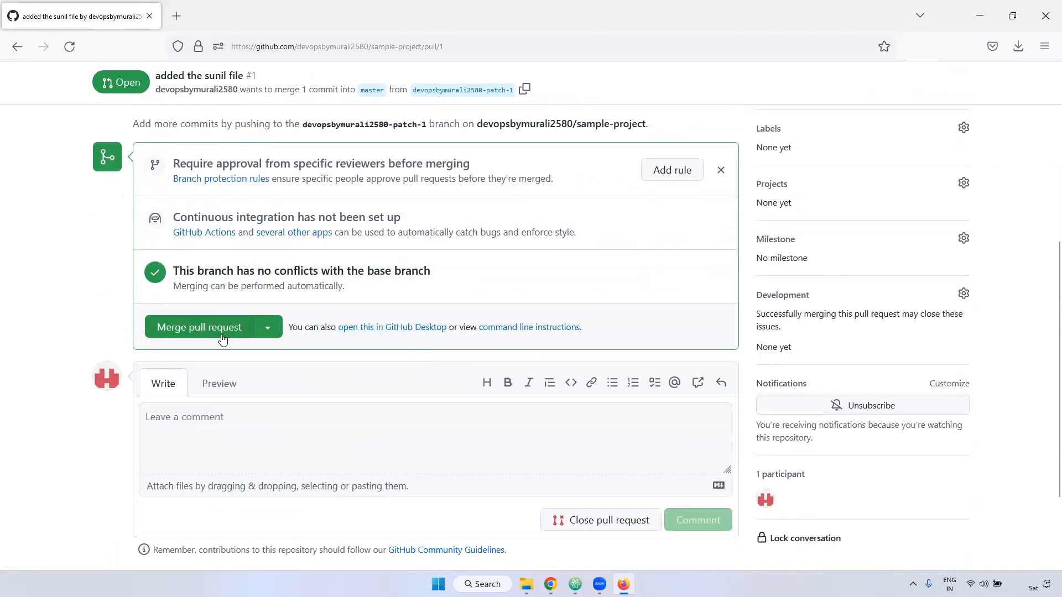
pyautogui.scroll(6, 459, 277)
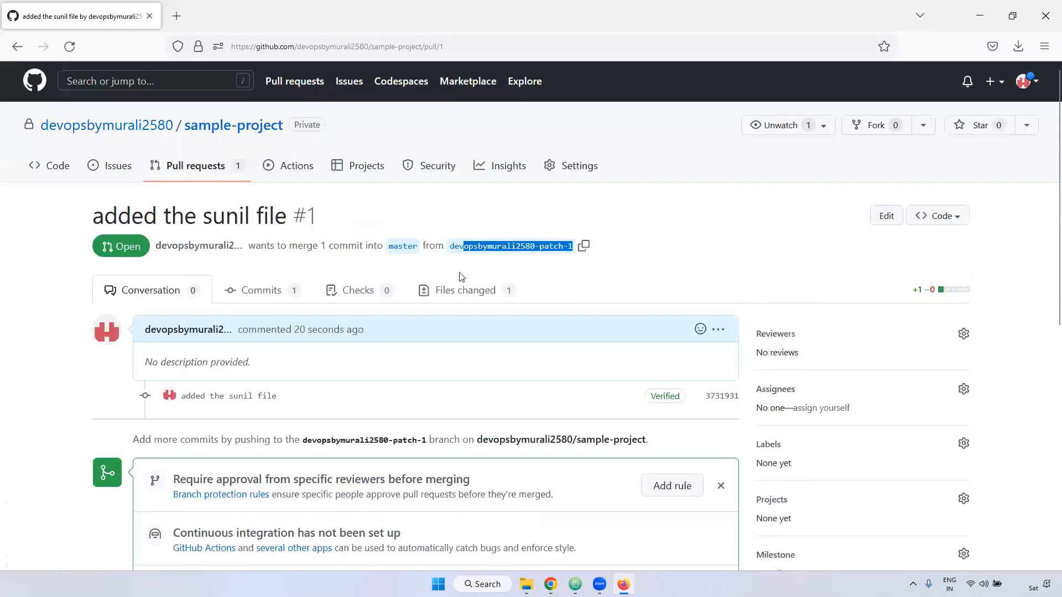
# - Examine the pull request's conflict check, commits list, and changed files
pyautogui.scroll(-1, 326, 340)
pyautogui.scroll(-3, 326, 340)
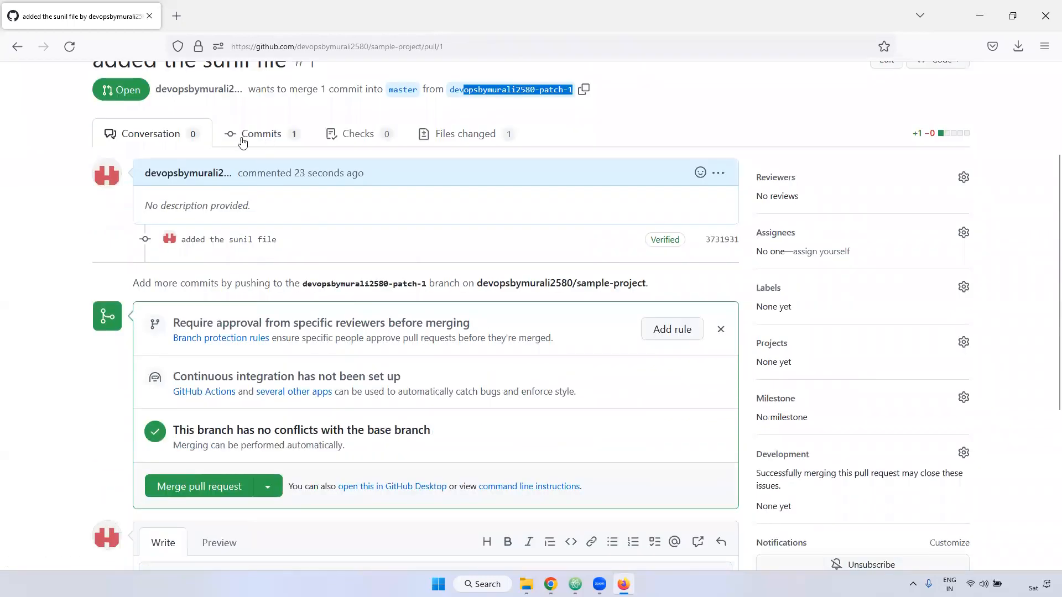
pyautogui.click(269, 143)
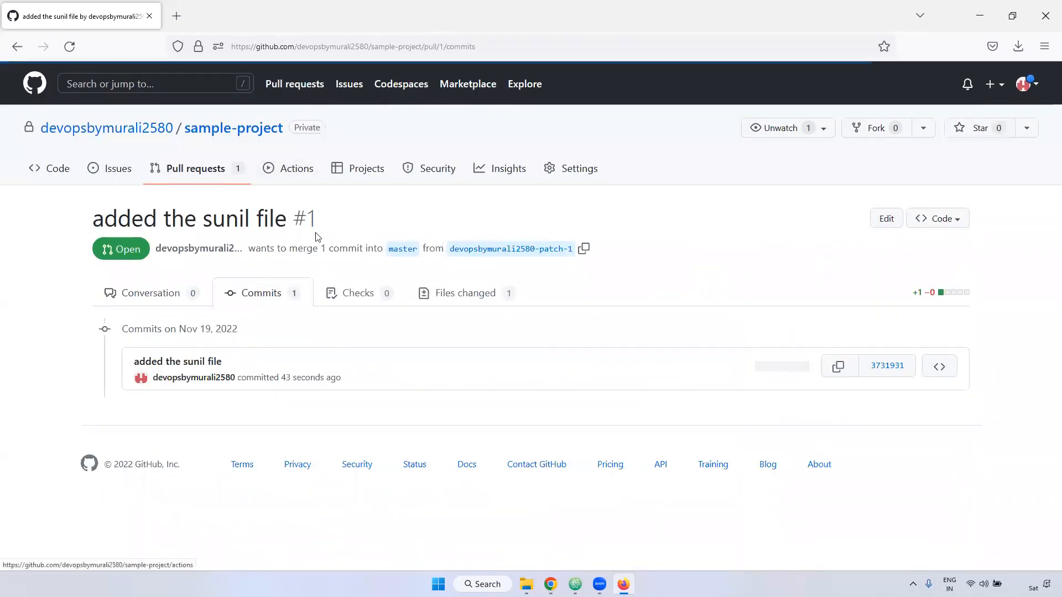
pyautogui.click(459, 293)
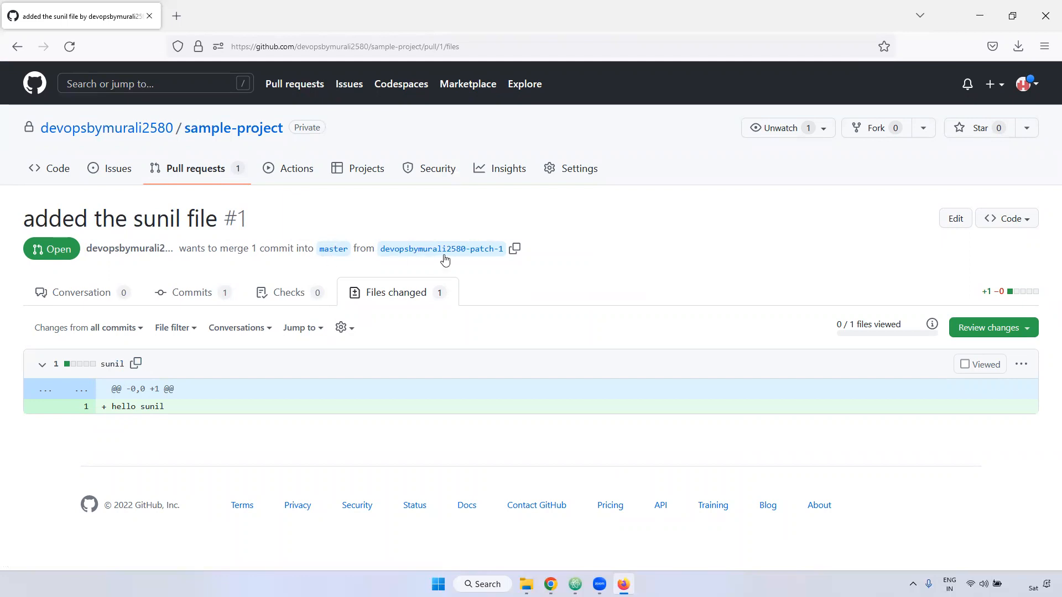
# - Merge the pull request into master and confirm the merge, keeping the suggested merge commit message
pyautogui.moveTo(390, 248); pyautogui.dragTo(505, 252)
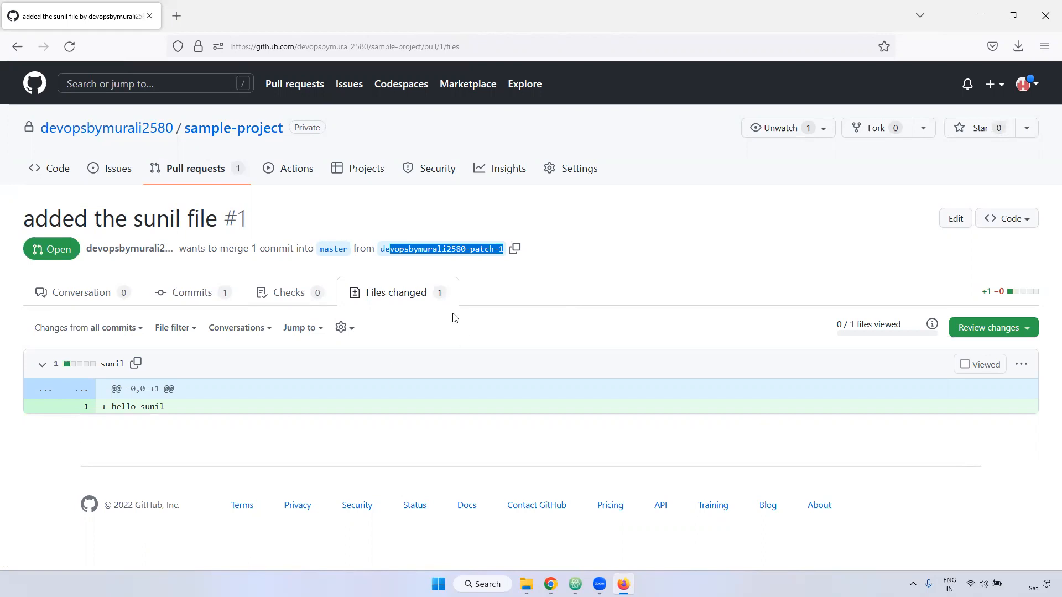
pyautogui.click(52, 292)
pyautogui.scroll(-5, 242, 403)
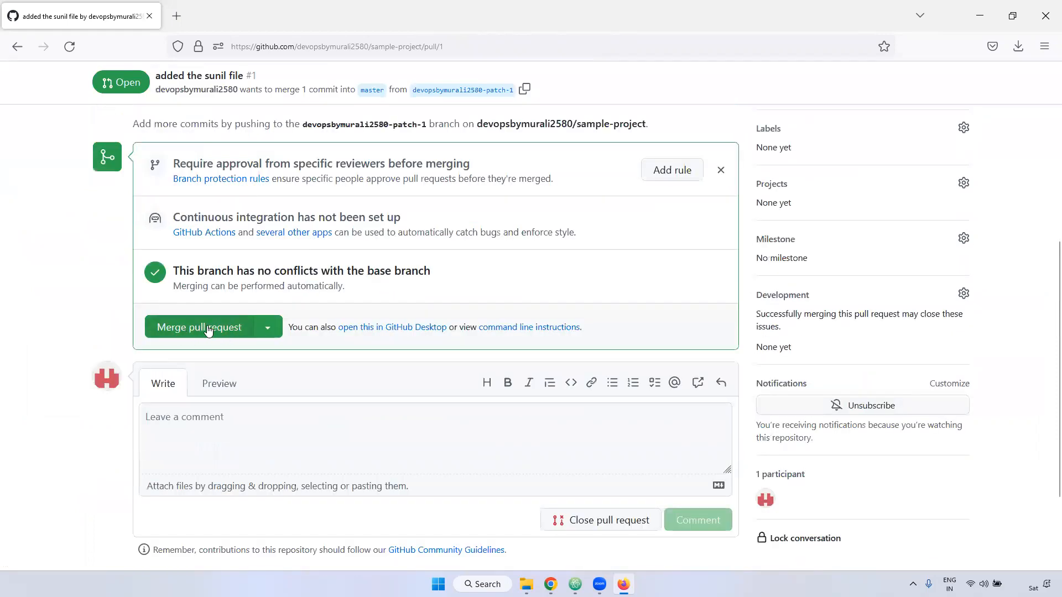
pyautogui.click(208, 330)
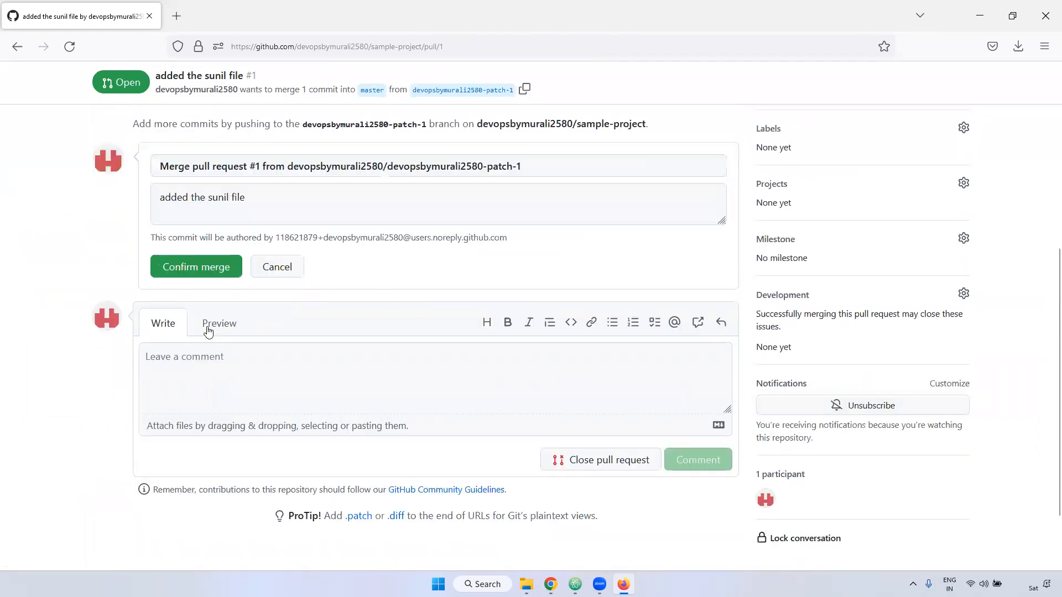
pyautogui.click(208, 268)
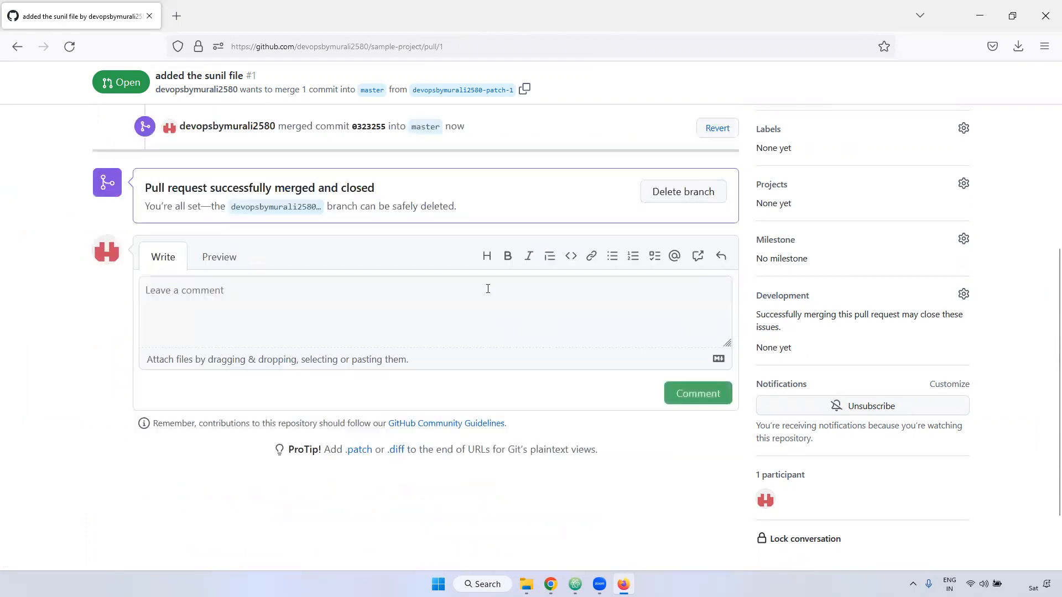
# - Delete the merged patch-1 branch from the pull request
pyautogui.scroll(2, 372, 244)
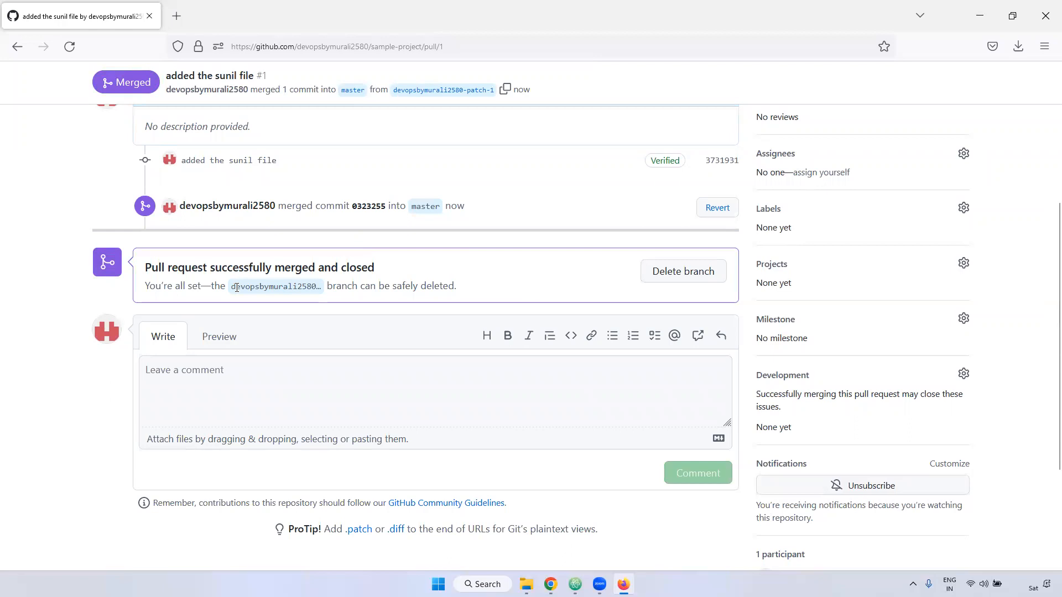
pyautogui.doubleClick(282, 286)
pyautogui.click(677, 276)
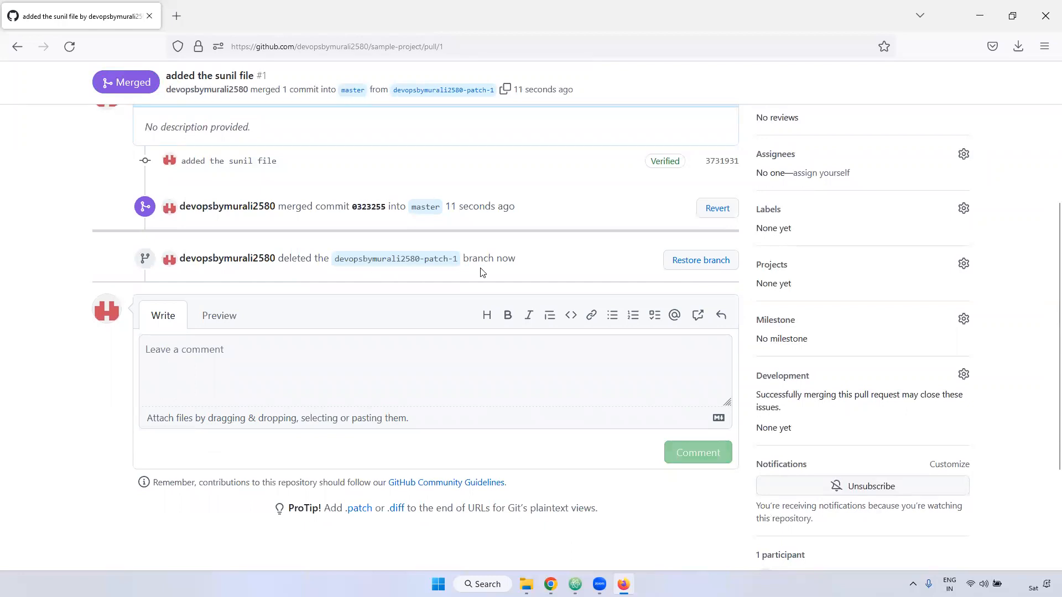
# - Open the sample-project repository's code page and check for the sunil file on the master branch
pyautogui.scroll(5, 480, 273)
pyautogui.click(209, 132)
pyautogui.moveTo(197, 379); pyautogui.dragTo(109, 379)
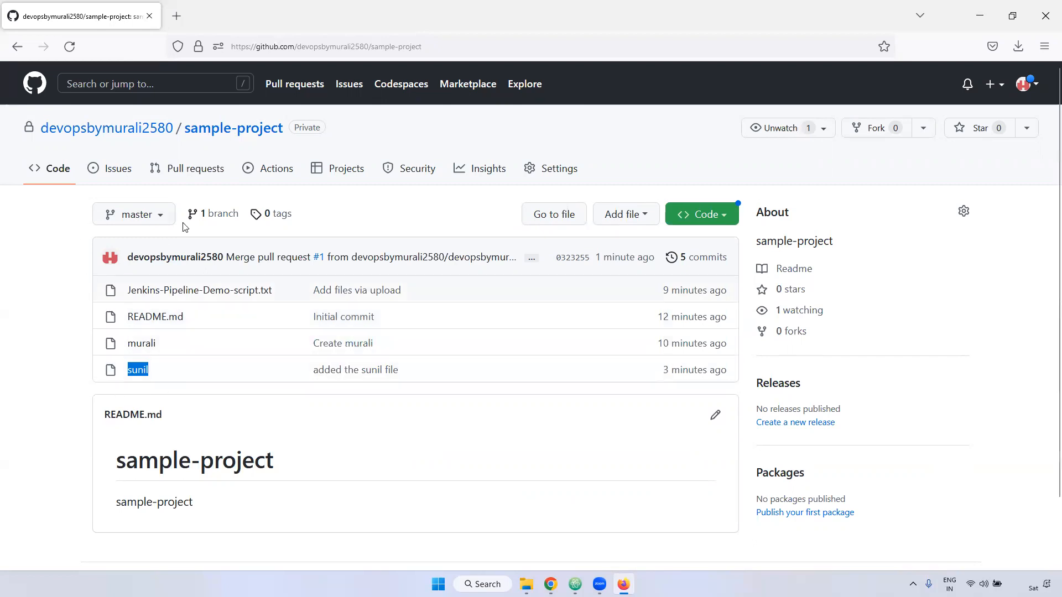
pyautogui.moveTo(104, 264)
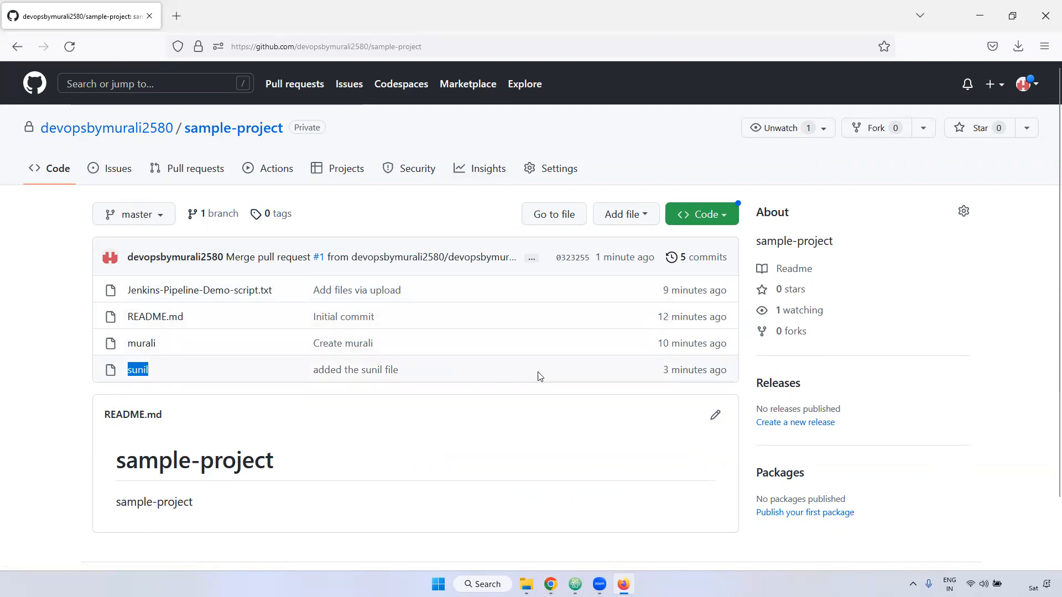
# - Search the web in a new tab for "maven project github" and open the jleetutorial/maven-project repository
pyautogui.click(996, 83)
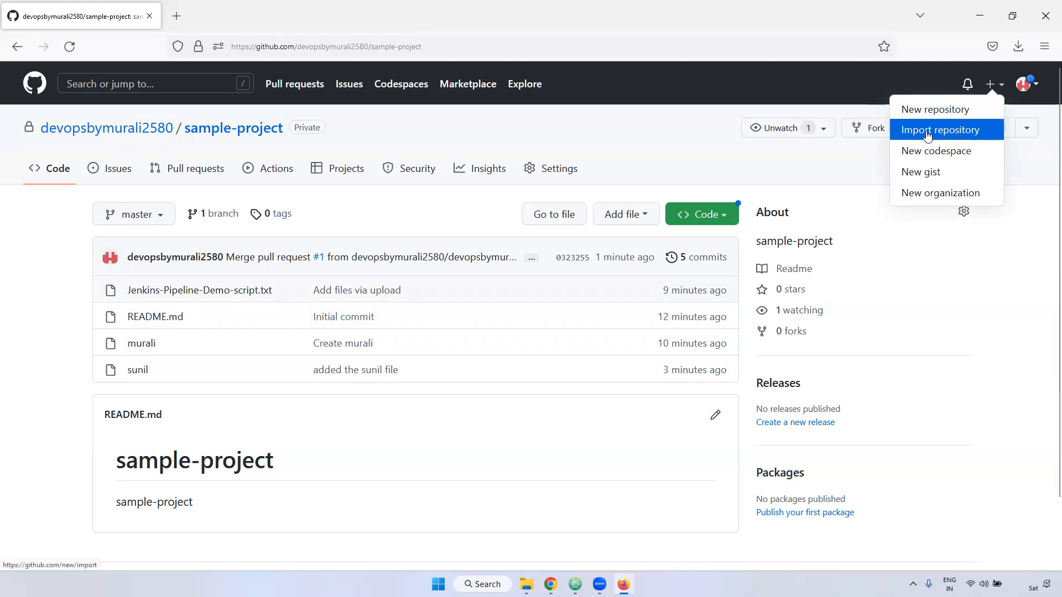
pyautogui.click(178, 16)
pyautogui.write('m')
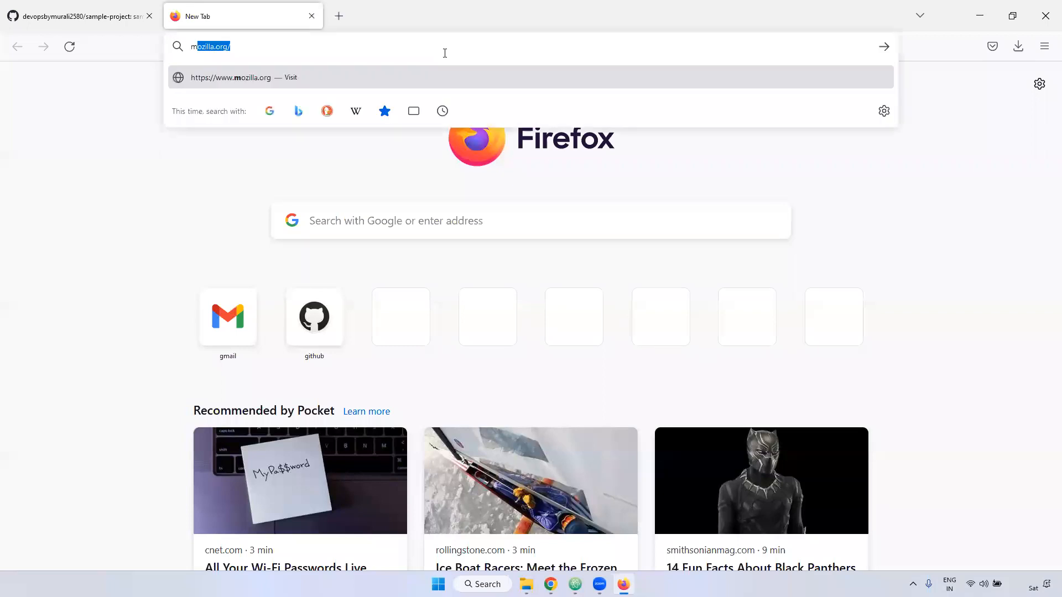
pyautogui.write('aven project')
pyautogui.press('Return')
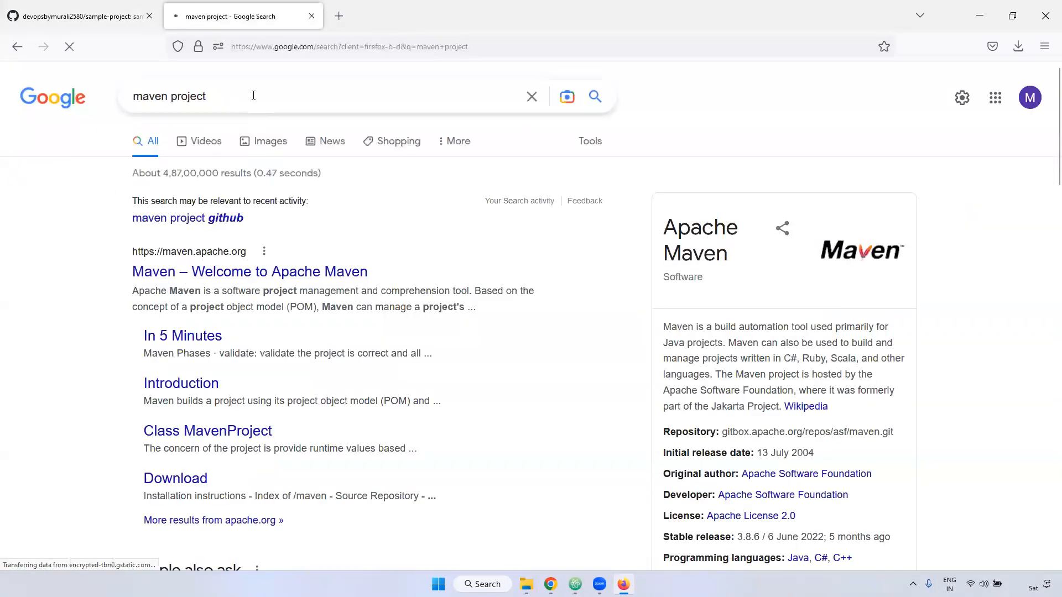
pyautogui.click(253, 95)
pyautogui.write('github')
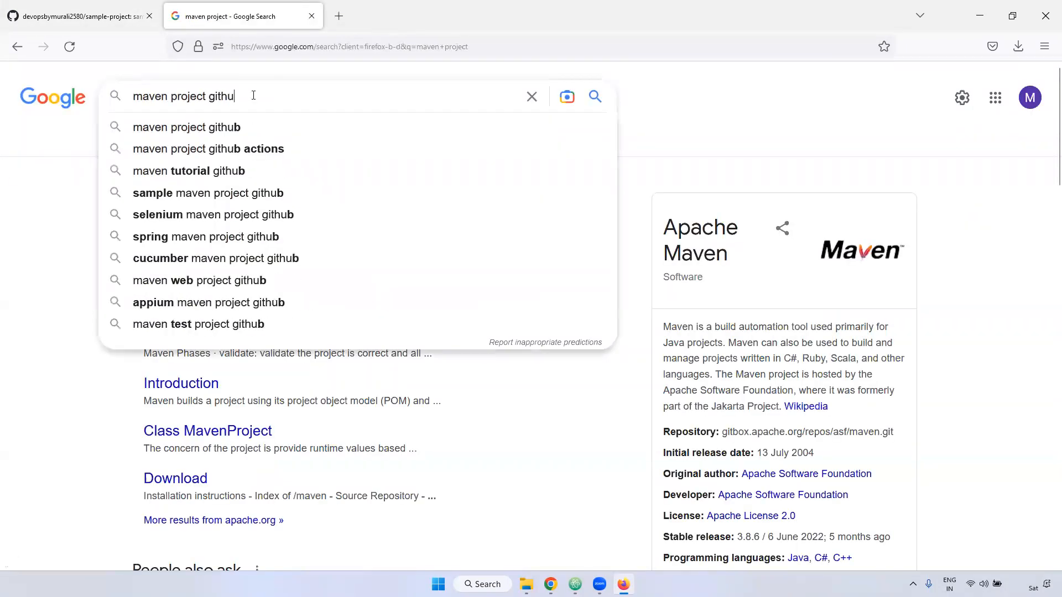
pyautogui.press('Return')
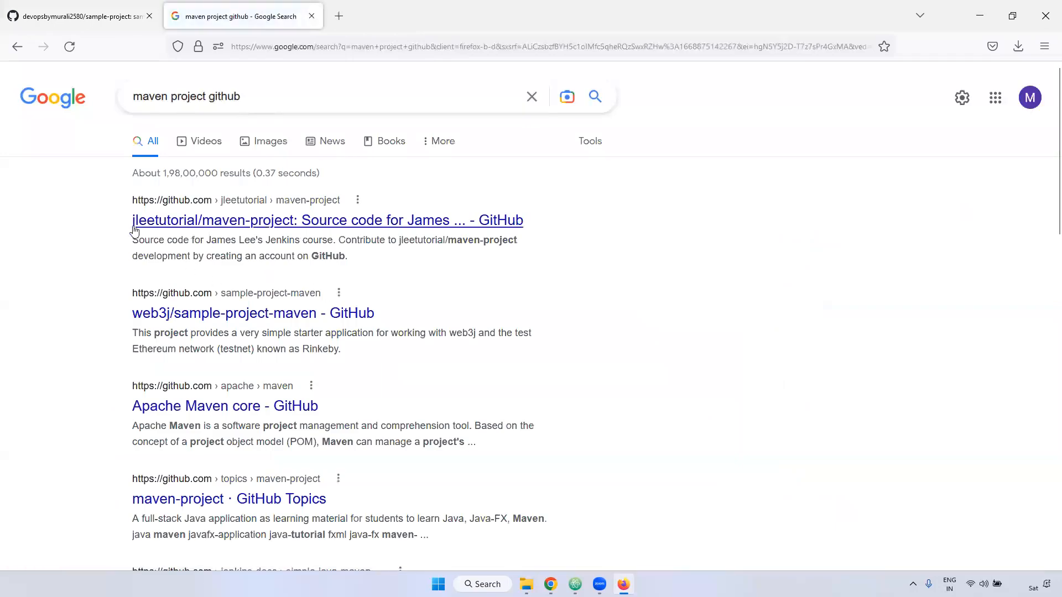
pyautogui.click(292, 221)
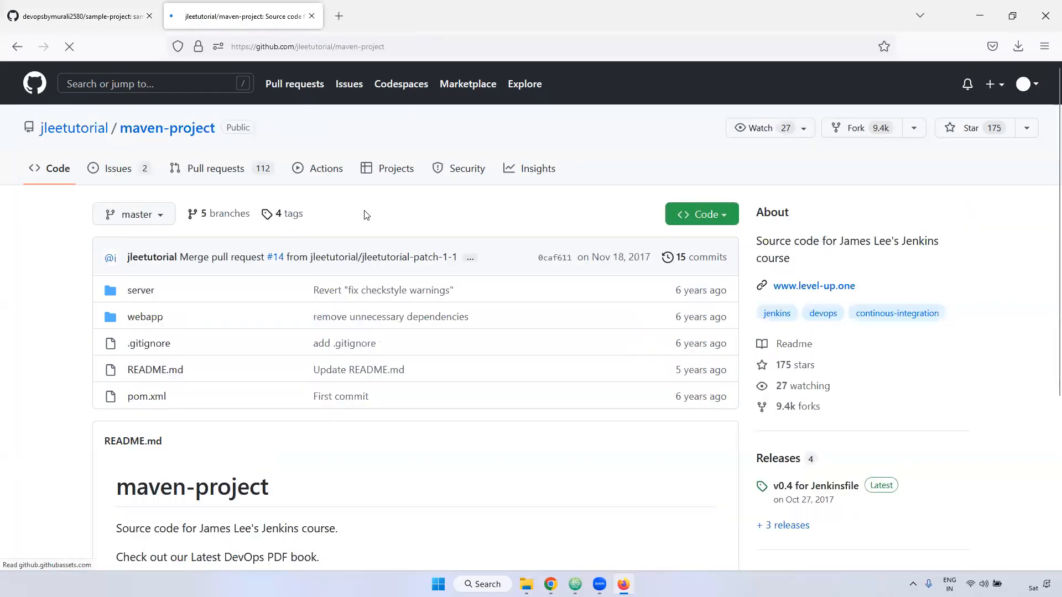
# - Copy the HTTPS clone URL of jleetutorial/maven-project and return to the sample-project tab
pyautogui.click(700, 214)
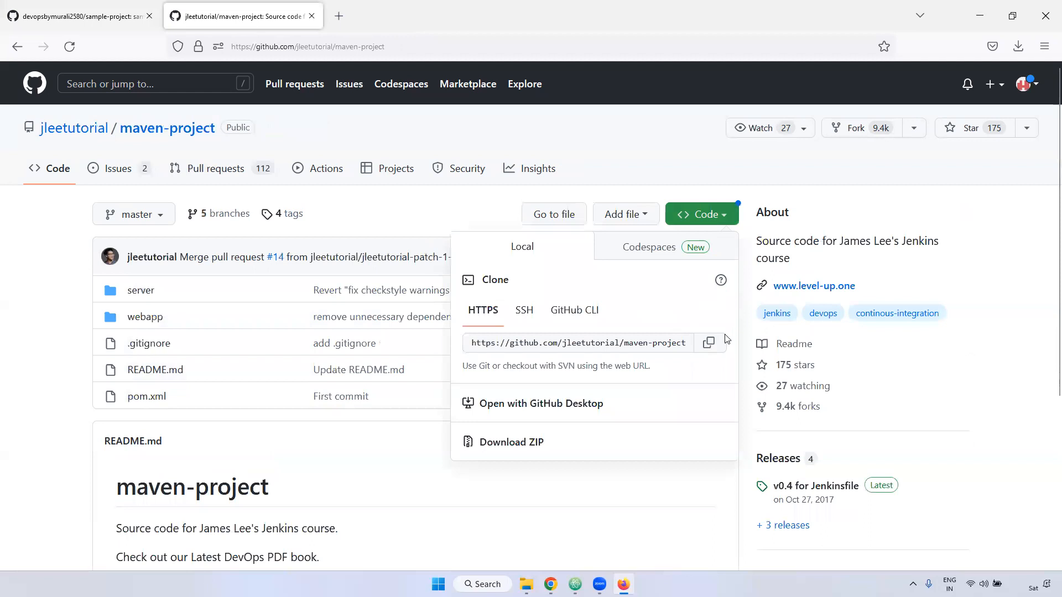
pyautogui.click(708, 343)
pyautogui.click(77, 16)
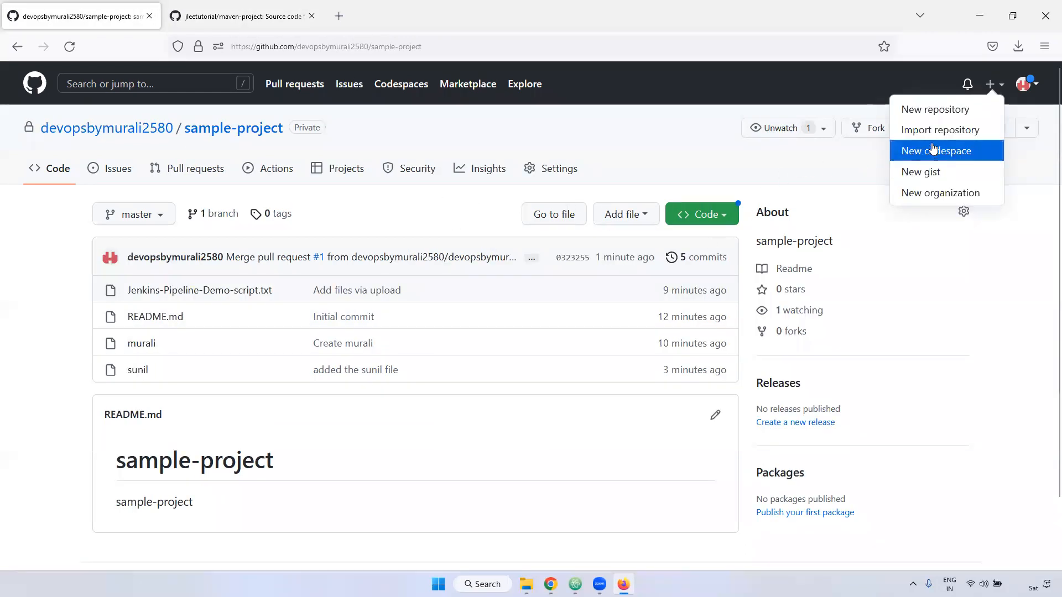
pyautogui.click(253, 17)
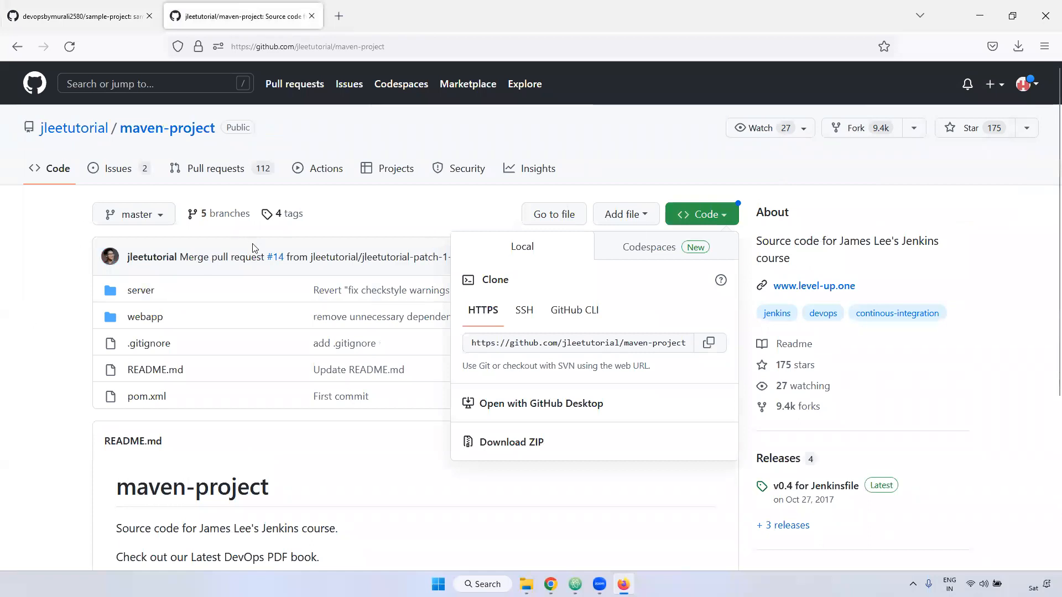
pyautogui.click(46, 24)
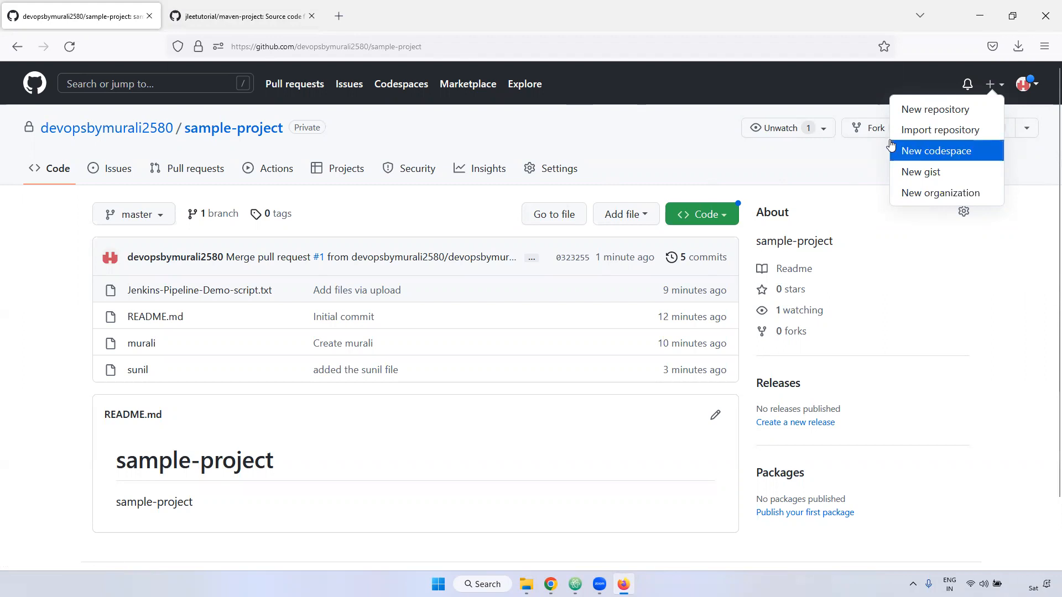
pyautogui.click(943, 133)
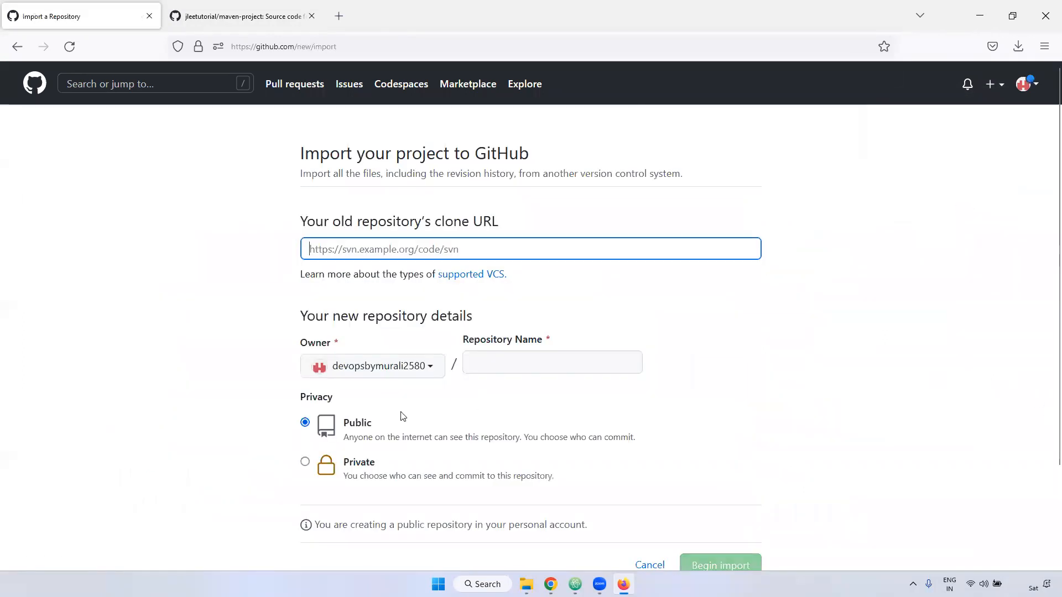
pyautogui.hotkey('ctrl', 'v')
pyautogui.click(600, 279)
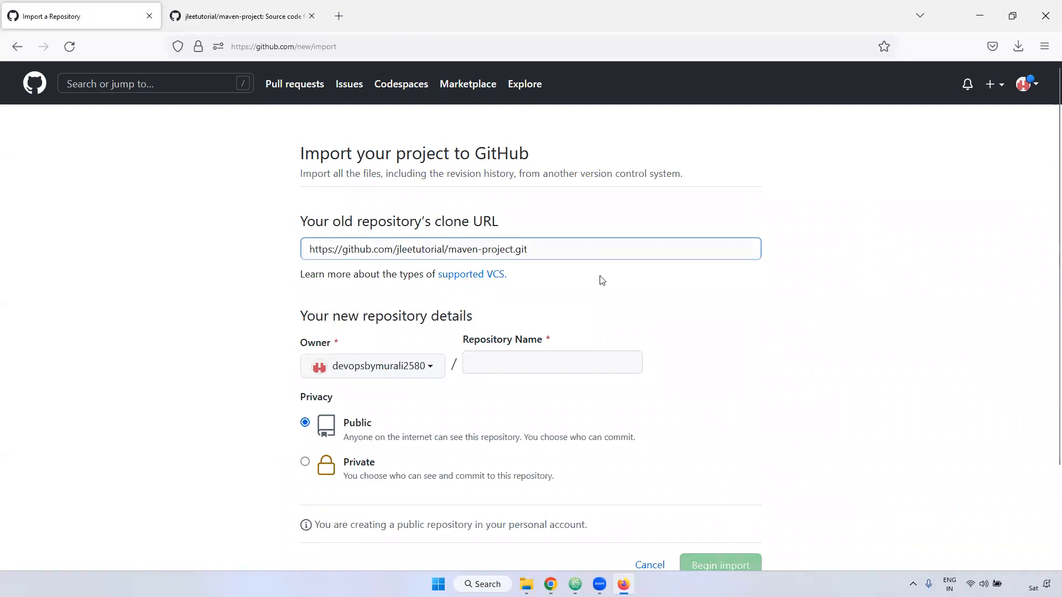
pyautogui.moveTo(454, 251); pyautogui.dragTo(539, 251)
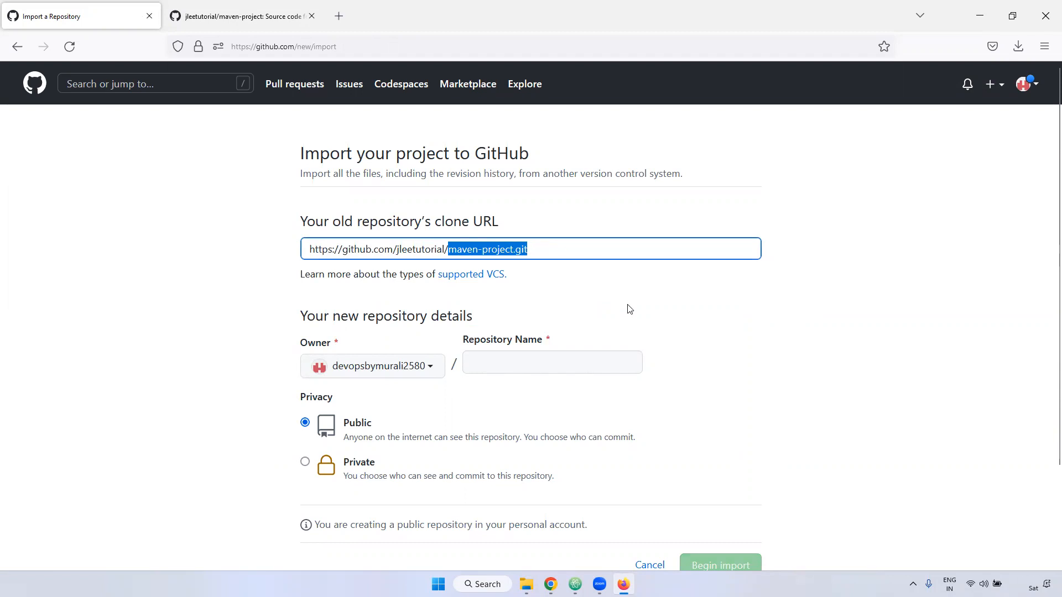
# - Keep the personal account as owner of the new repository and name it maven-project
pyautogui.scroll(-2, 629, 309)
pyautogui.moveTo(306, 238); pyautogui.dragTo(475, 247)
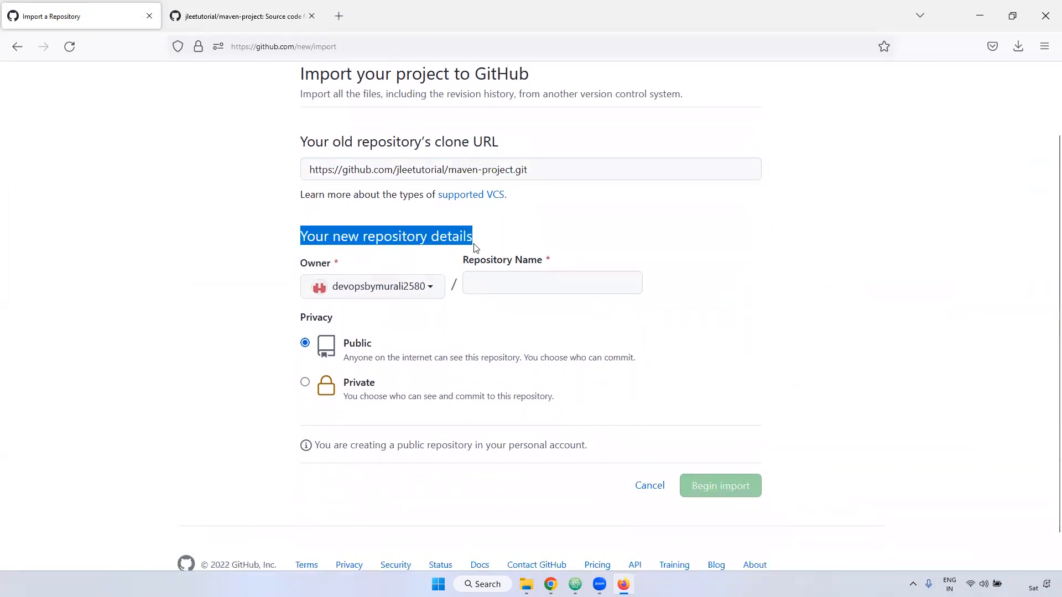
pyautogui.click(380, 286)
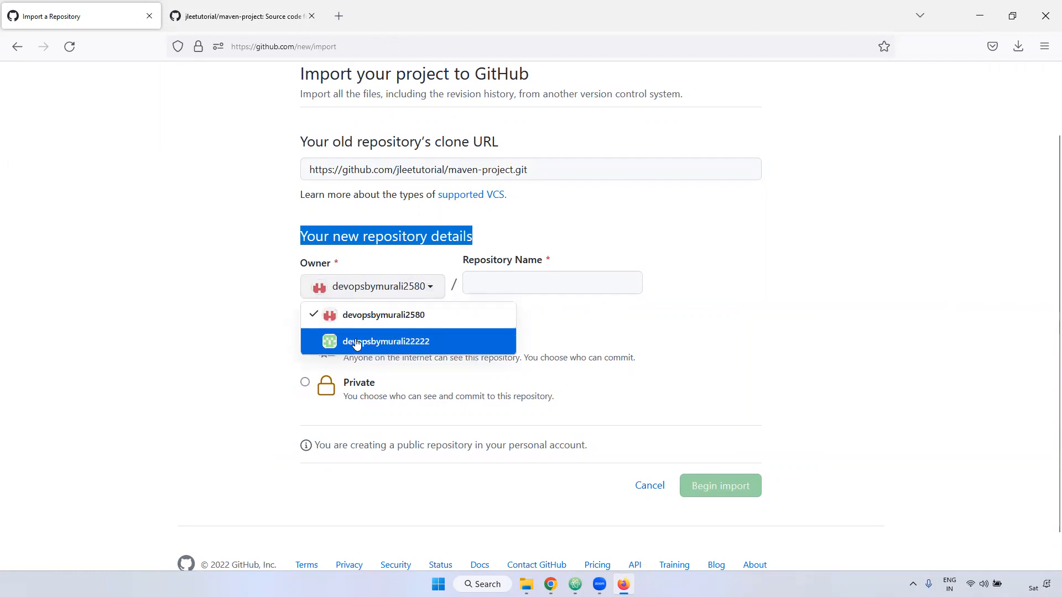
pyautogui.click(395, 318)
pyautogui.click(497, 281)
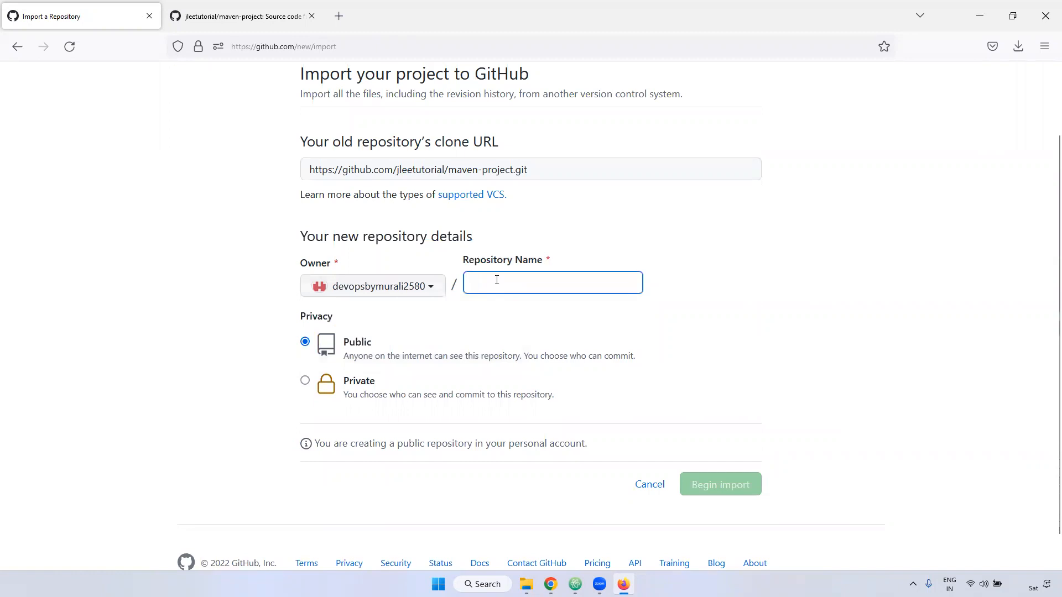
pyautogui.moveTo(543, 263); pyautogui.dragTo(529, 265)
pyautogui.click(494, 289)
pyautogui.write('maven-pro')
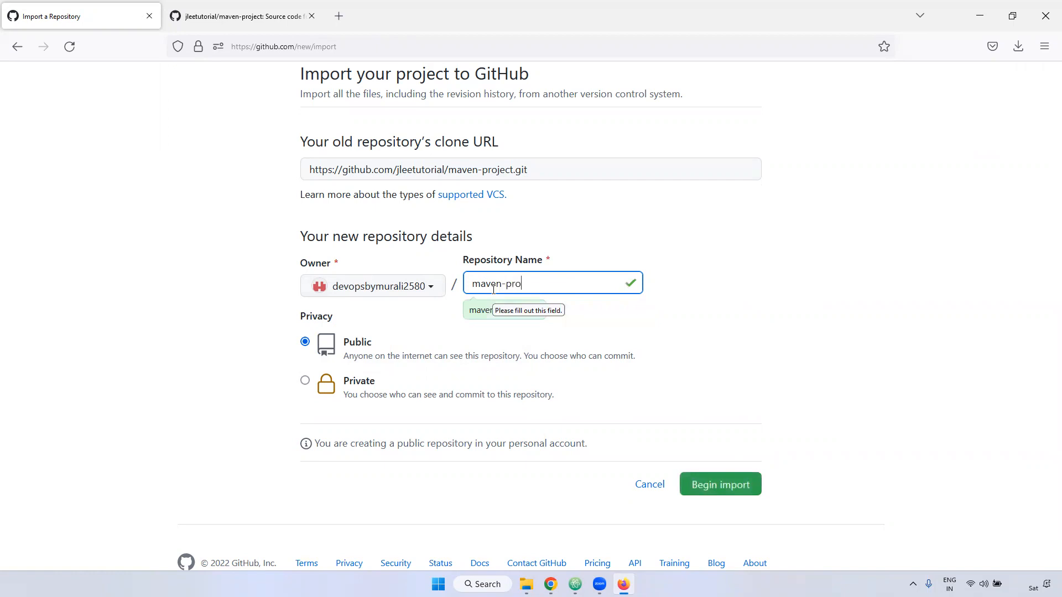
# - Keep the new repository's privacy set to Public and begin the import
pyautogui.click(836, 266)
pyautogui.moveTo(342, 346); pyautogui.dragTo(369, 345)
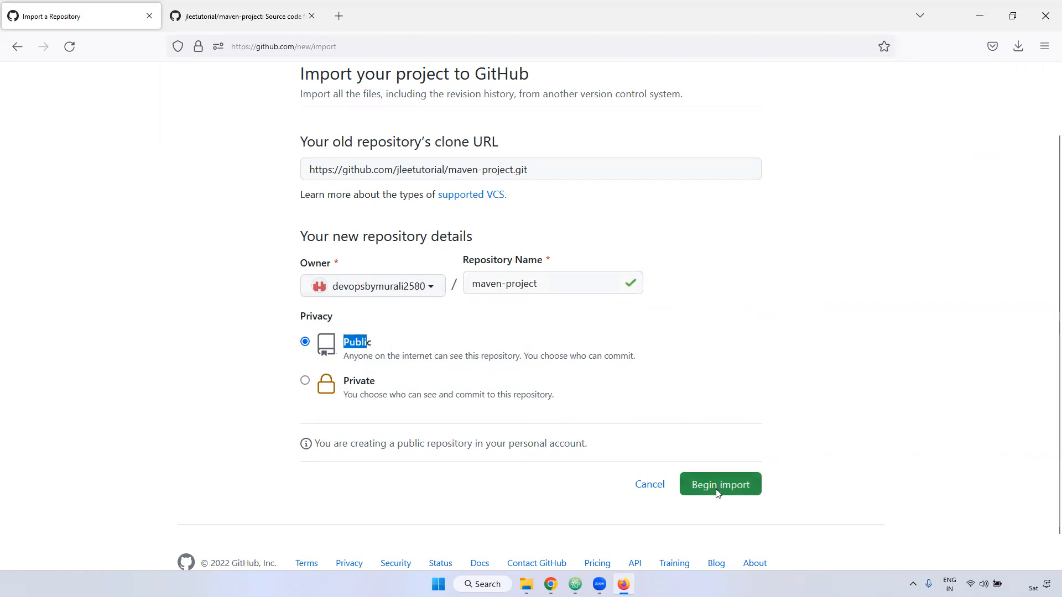
pyautogui.click(698, 484)
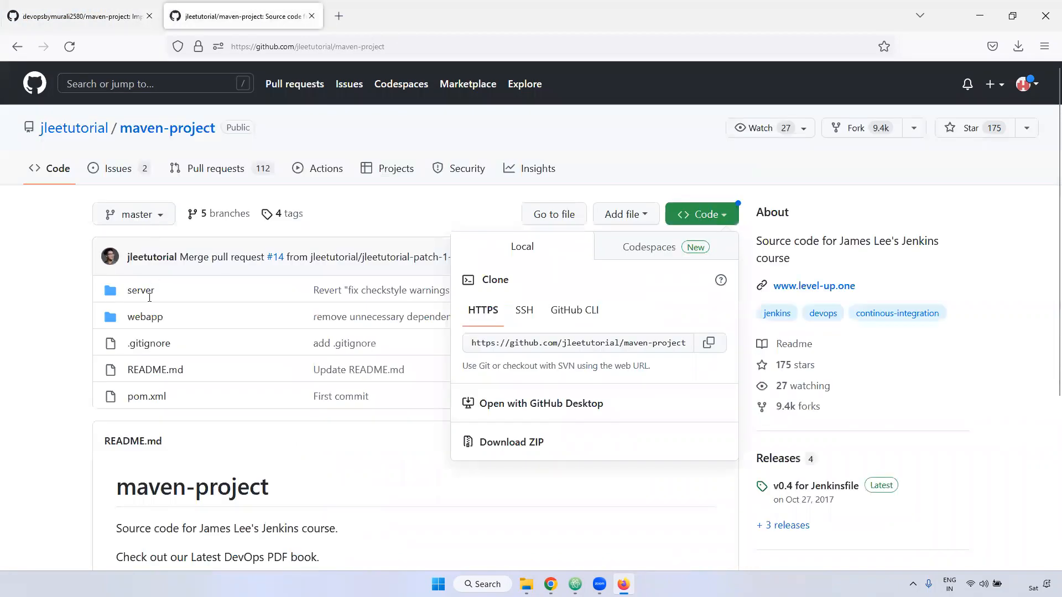
# - Check the import's progress, reload the source repository meanwhile, and open the imported maven-project repository
pyautogui.click(100, 21)
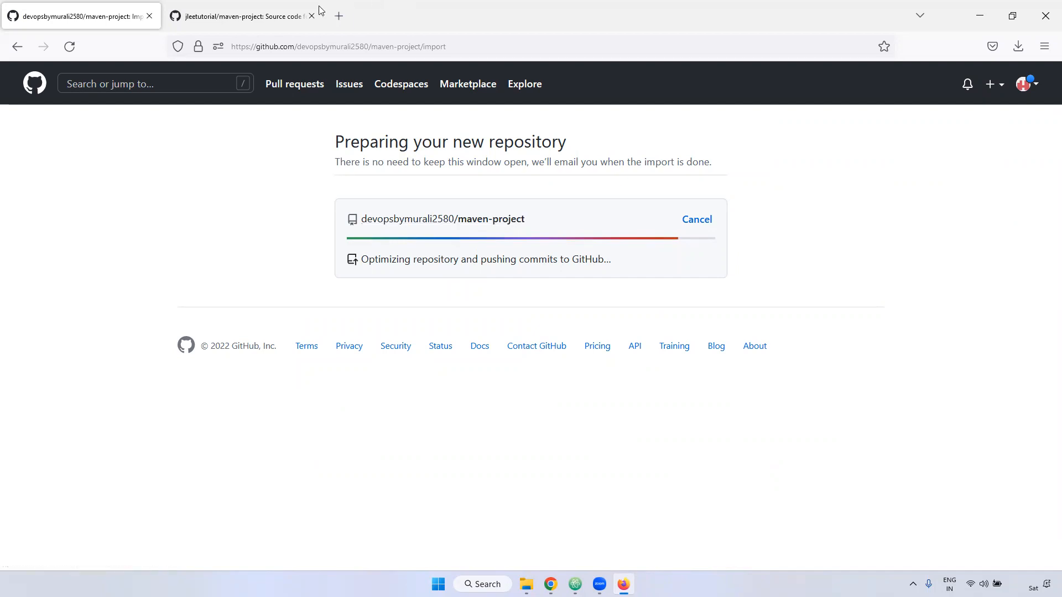
pyautogui.click(242, 16)
pyautogui.click(69, 45)
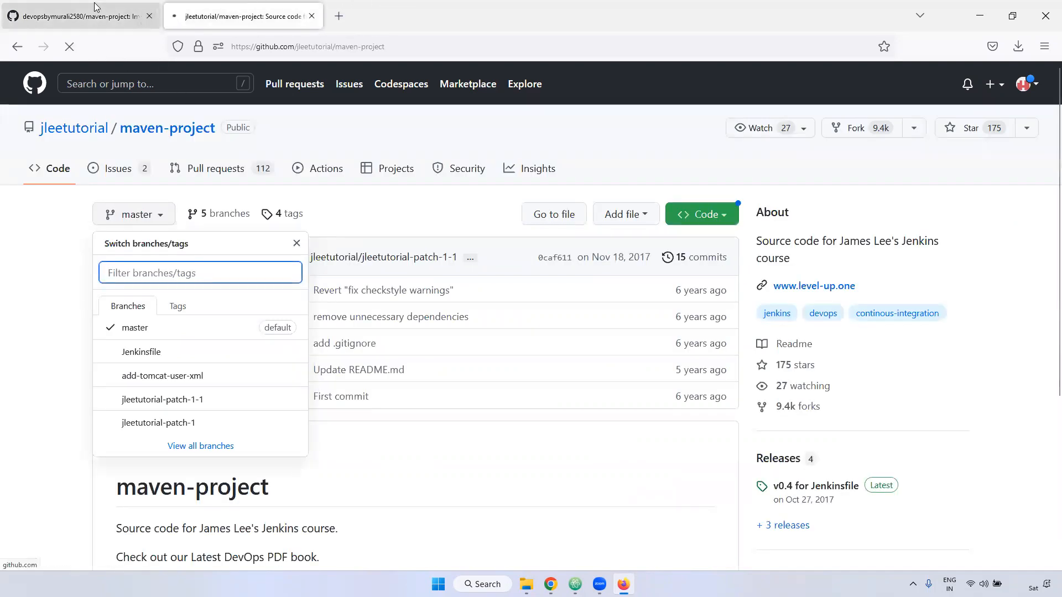
pyautogui.click(83, 16)
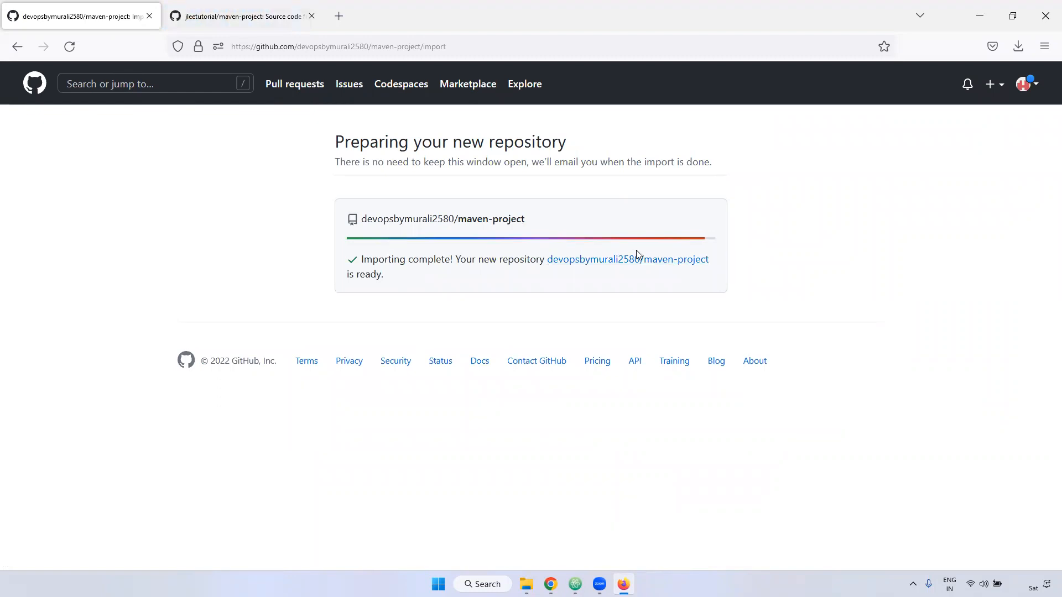
pyautogui.moveTo(376, 260); pyautogui.dragTo(460, 260)
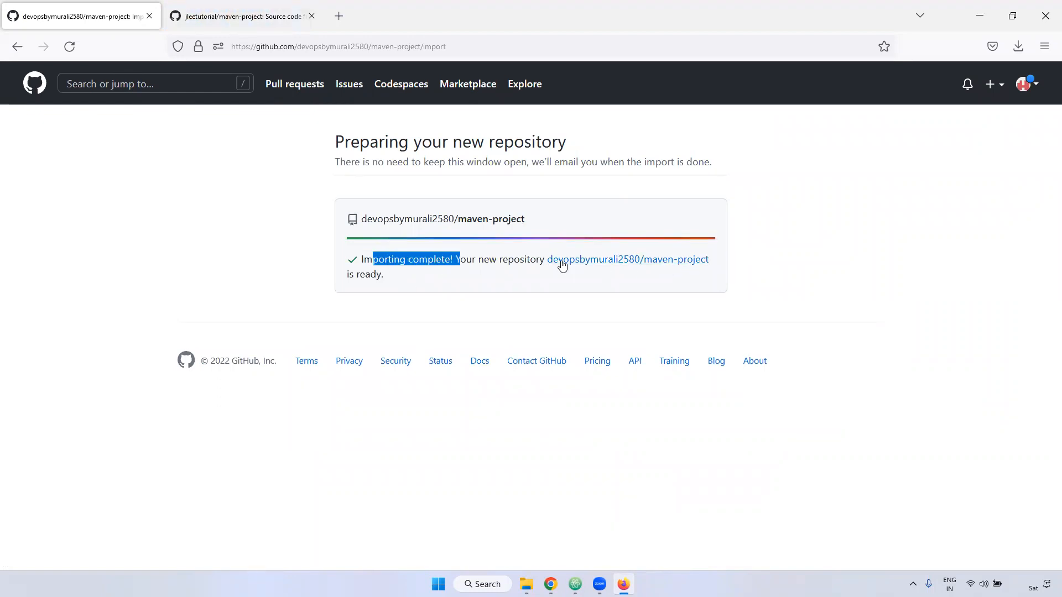
pyautogui.click(668, 268)
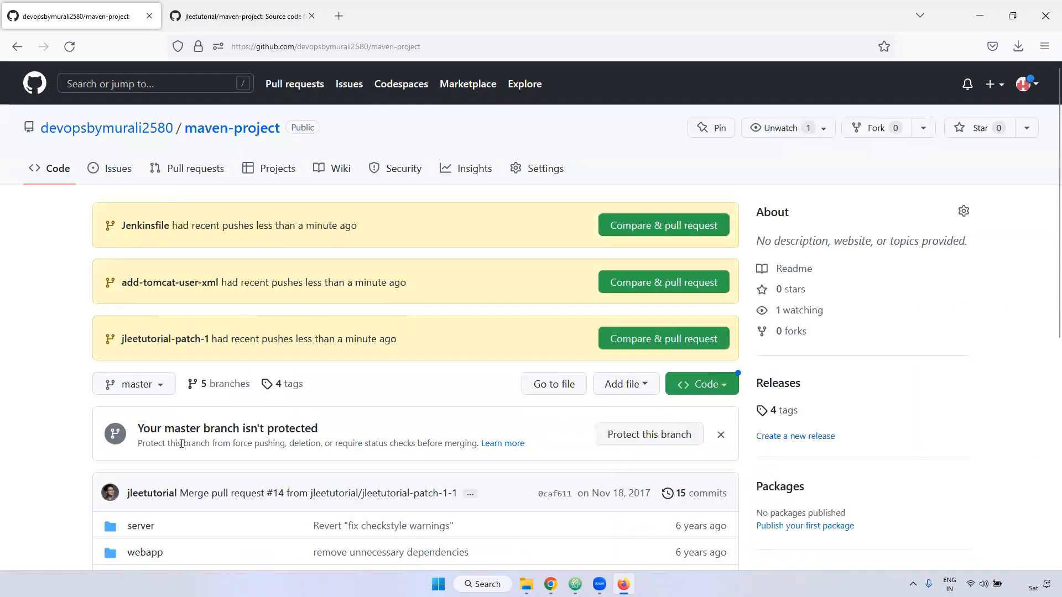
# - Compare the branch list of the imported maven-project repository with that of the original jleetutorial repository
pyautogui.scroll(-2, 181, 443)
pyautogui.click(155, 314)
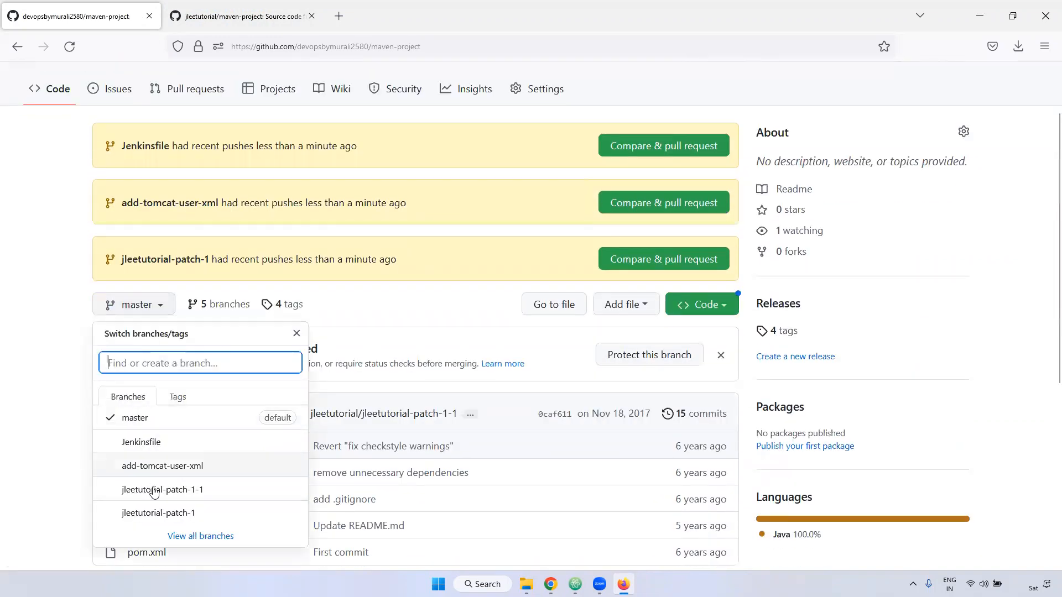
pyautogui.click(230, 17)
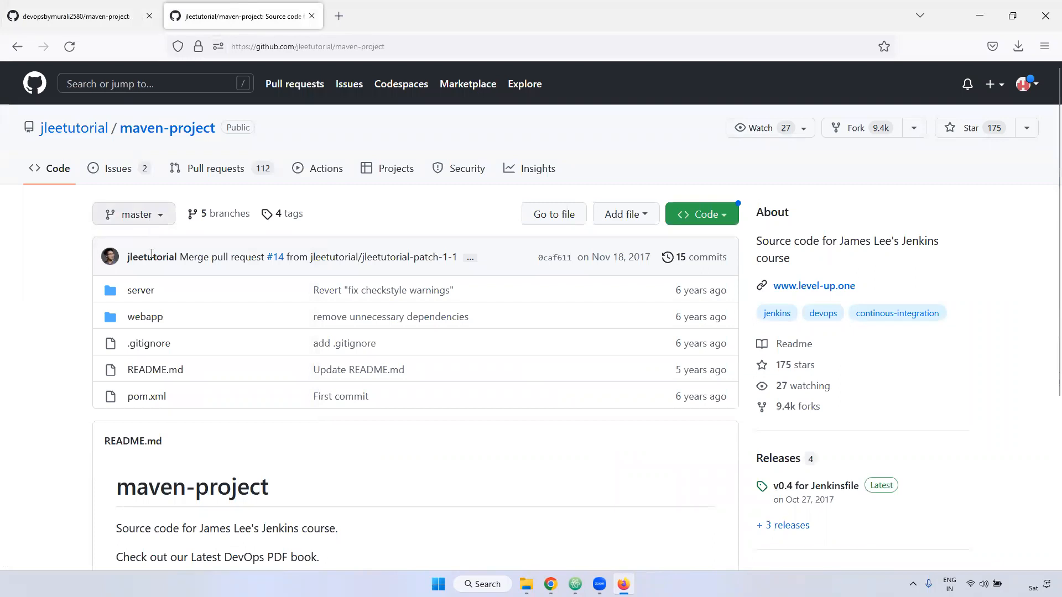
pyautogui.click(133, 214)
pyautogui.click(78, 16)
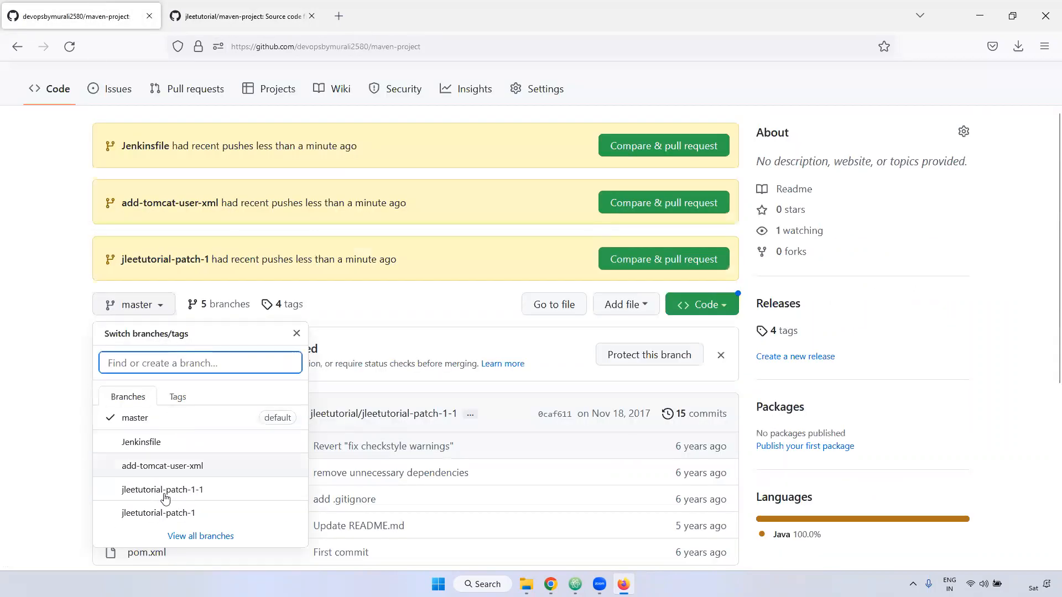
# - Open the settings of the imported maven-project repository and request its deletion in the Danger Zone
pyautogui.scroll(-2, 216, 441)
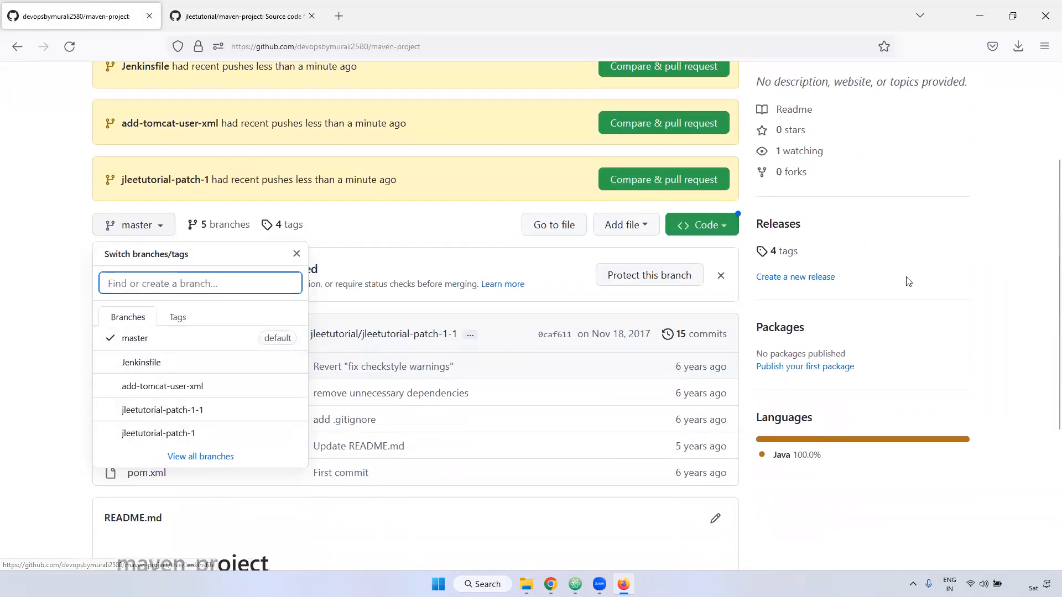
pyautogui.press('Escape')
pyautogui.scroll(3, 235, 265)
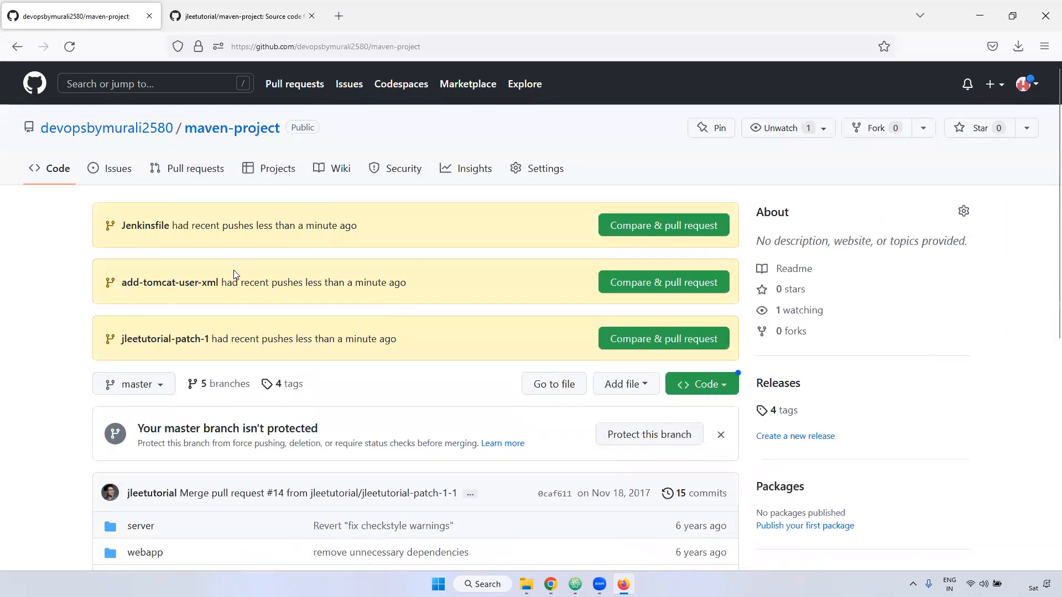
pyautogui.scroll(-4, 348, 392)
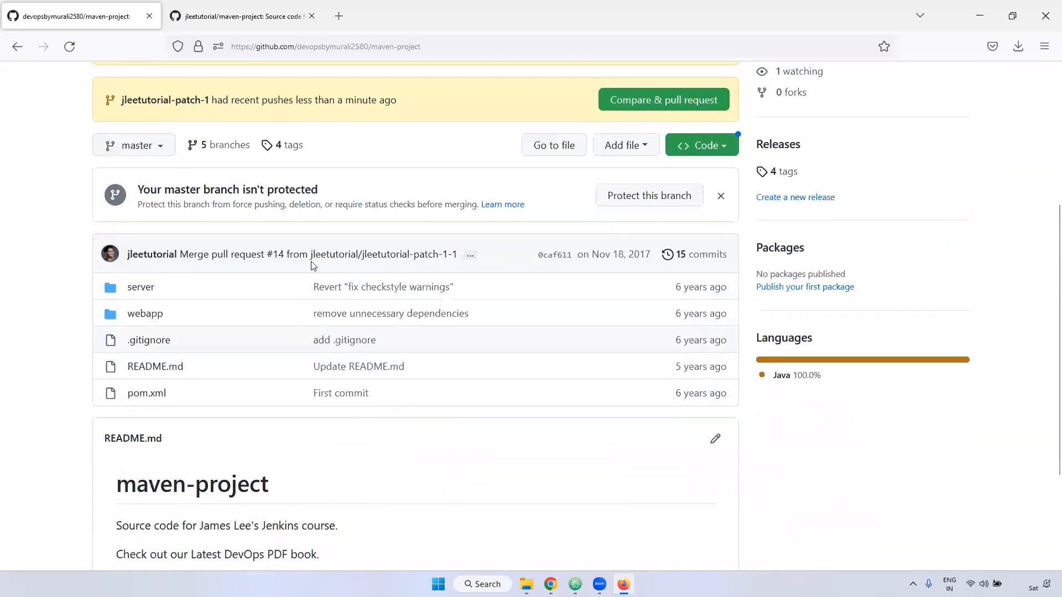
pyautogui.scroll(4, 438, 298)
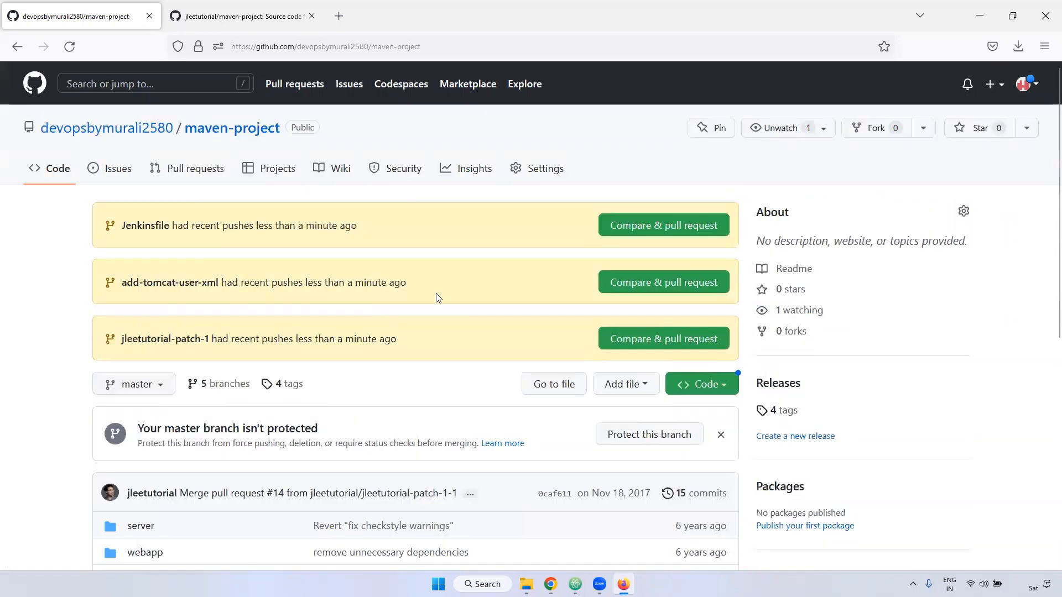
pyautogui.click(545, 179)
pyautogui.scroll(-15, 1047, 309)
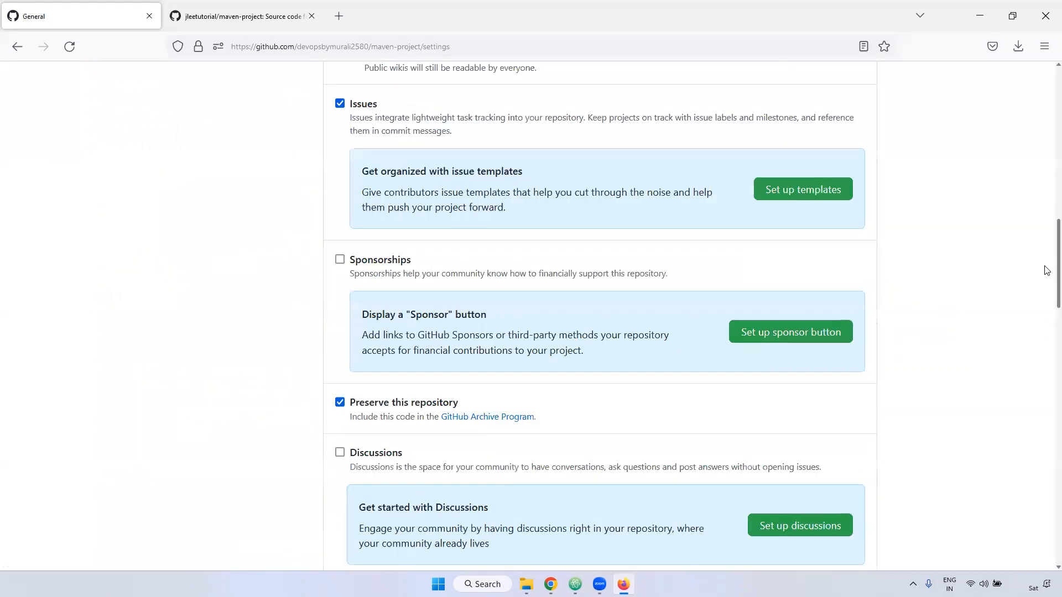
pyautogui.scroll(-20, 1047, 271)
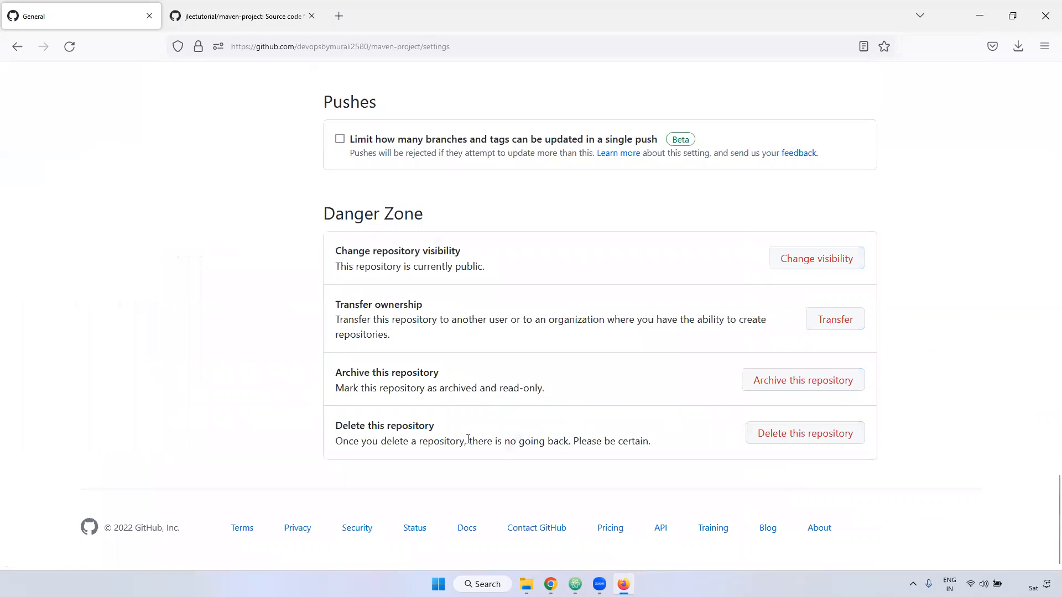
pyautogui.click(807, 433)
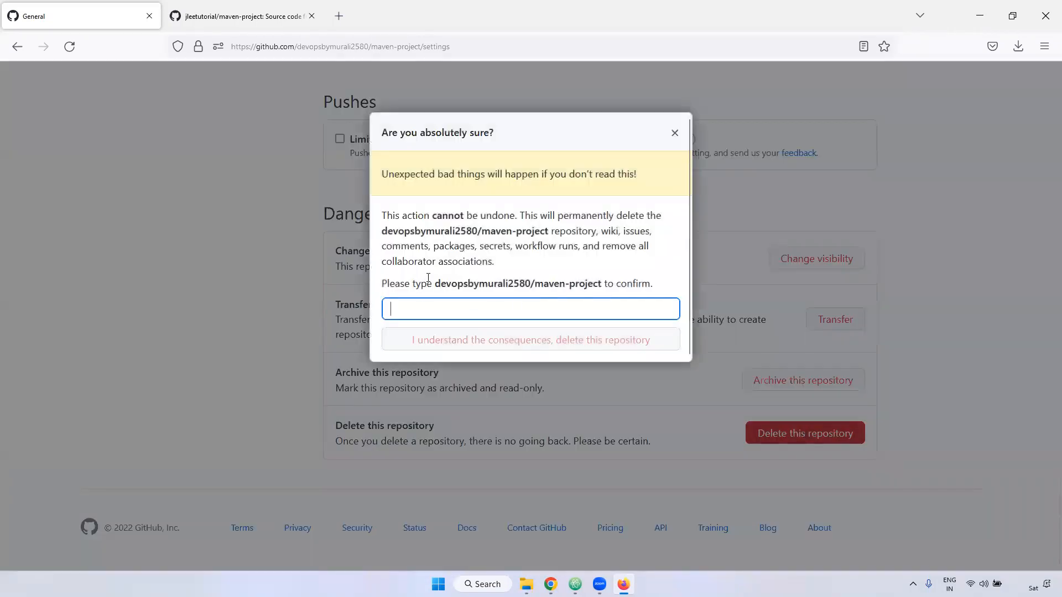
# - Enter the repository's full owner/maven-project name as confirmation and delete the repository permanently
pyautogui.moveTo(438, 283); pyautogui.dragTo(600, 284)
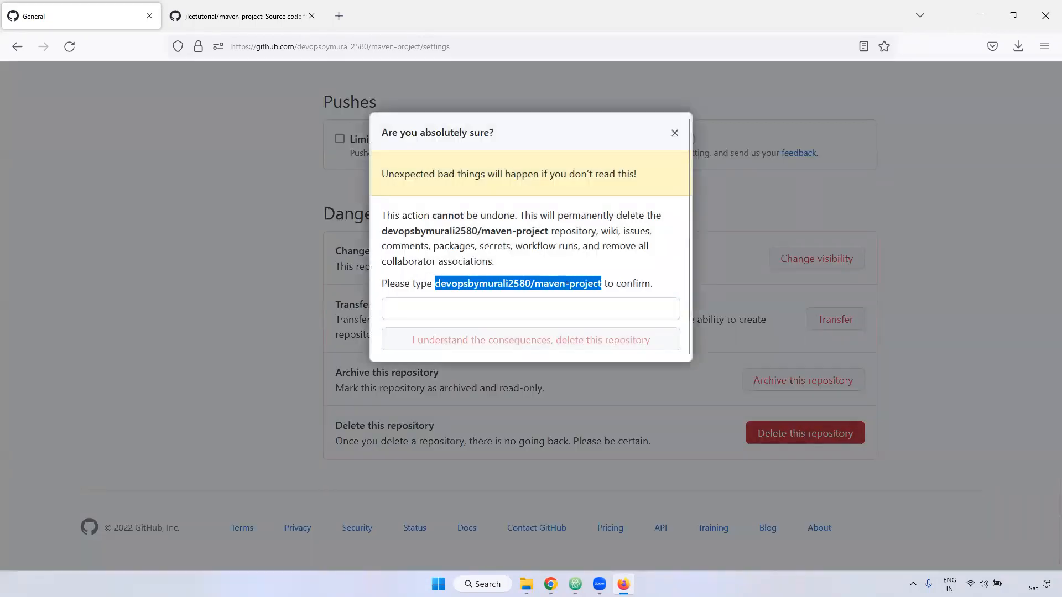
pyautogui.click(493, 314)
pyautogui.write('devopsbymurali2580/maven-project')
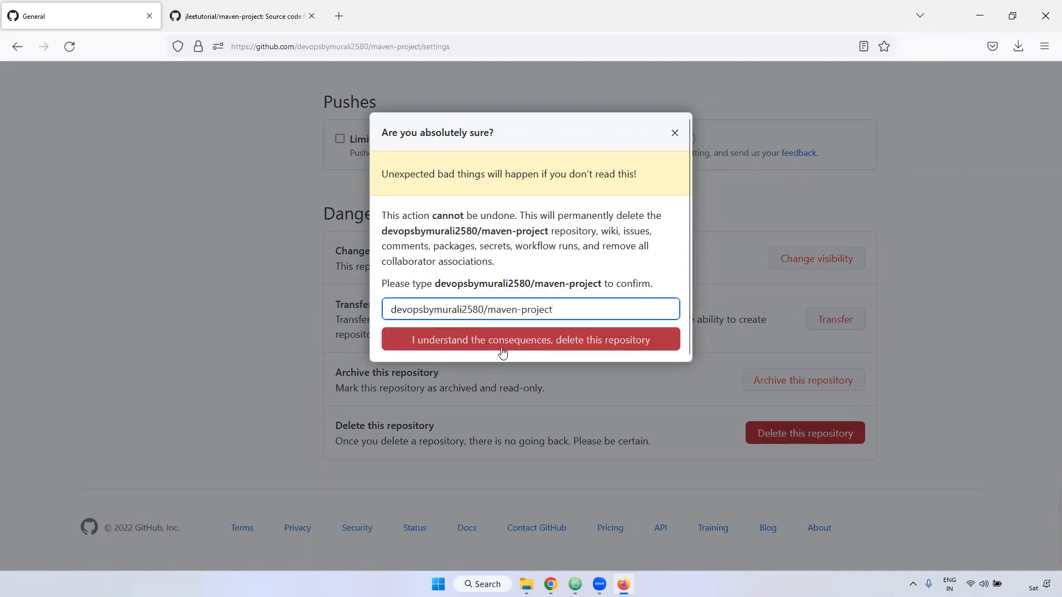
pyautogui.click(534, 343)
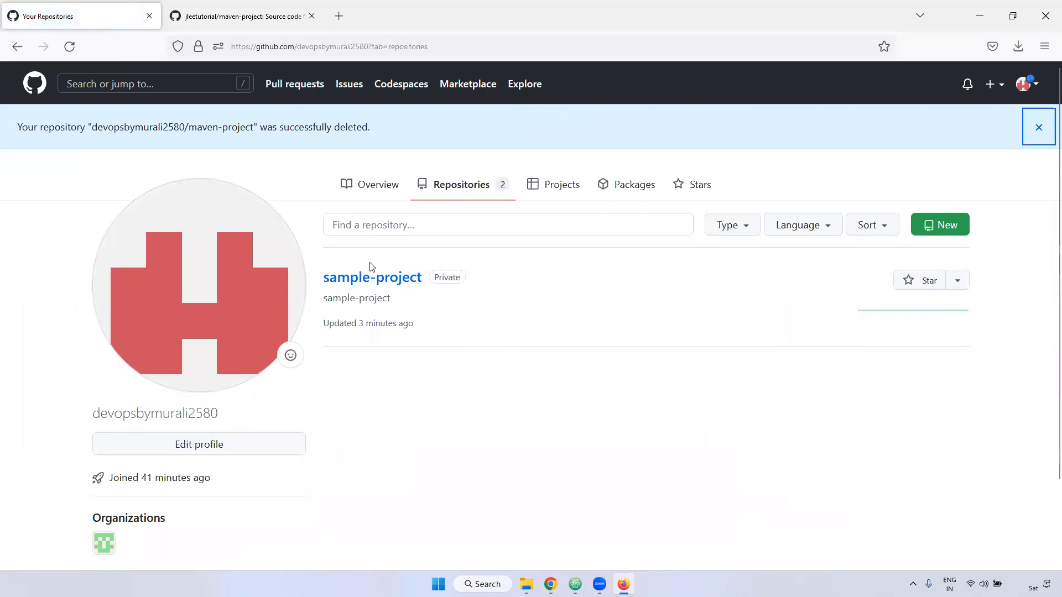
# - Reload the account's repository list, return to the dashboard and view the options for creating or importing a repository
pyautogui.moveTo(184, 127); pyautogui.dragTo(380, 131)
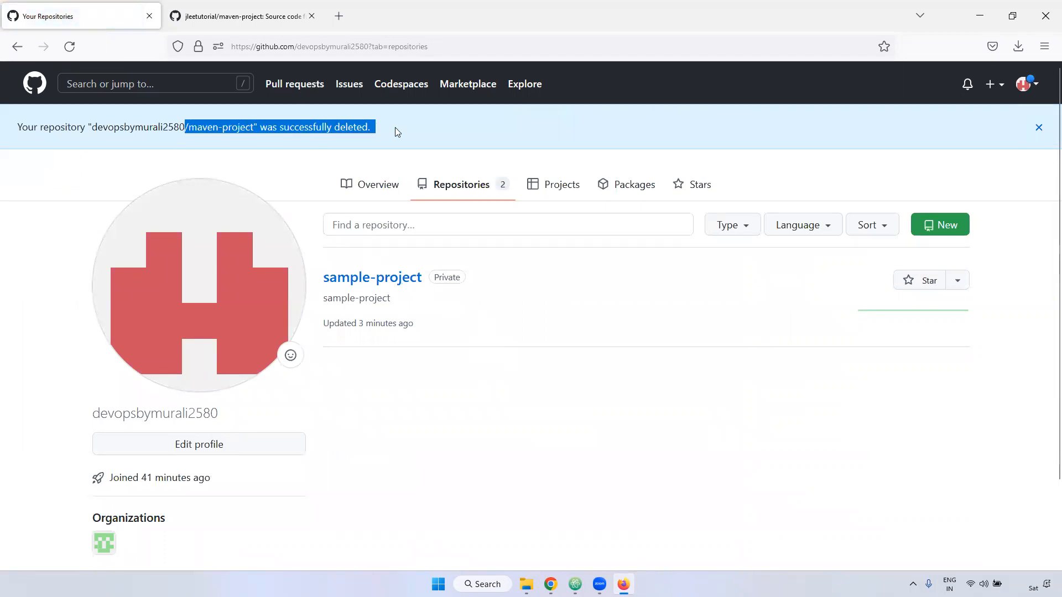
pyautogui.click(69, 47)
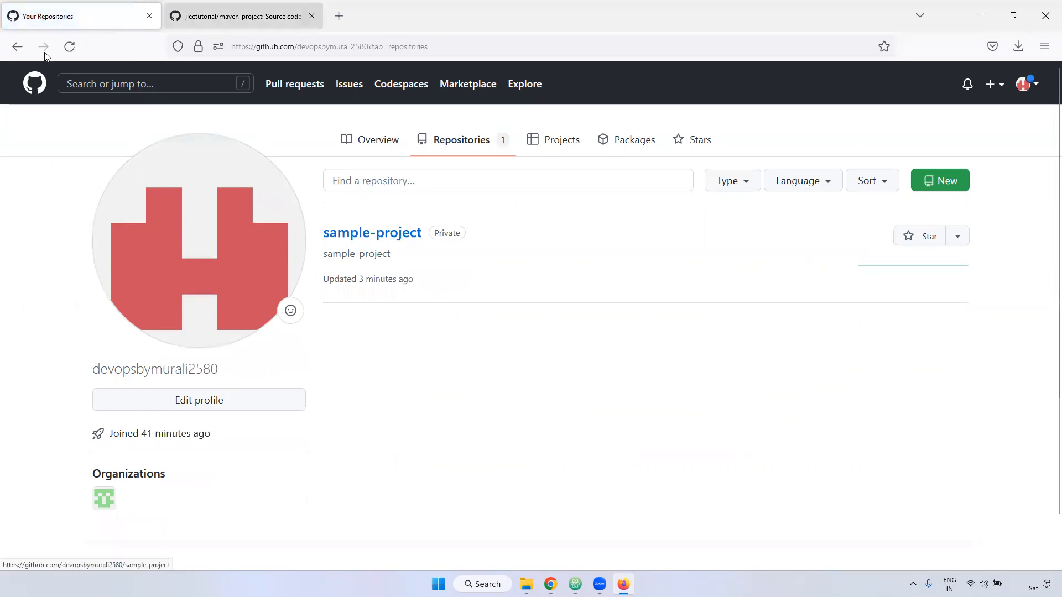
pyautogui.click(35, 85)
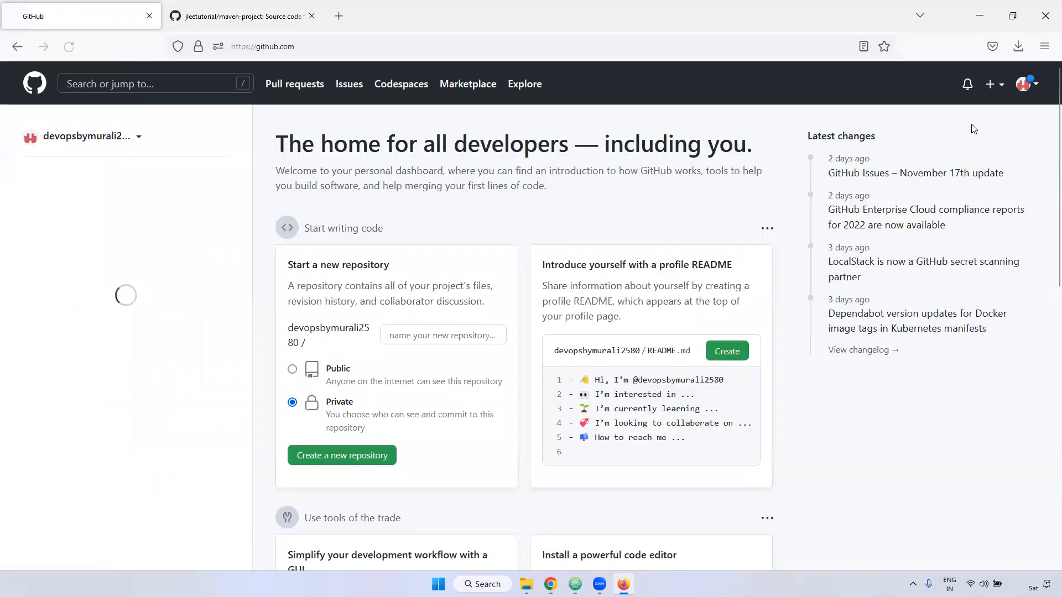
pyautogui.click(1000, 84)
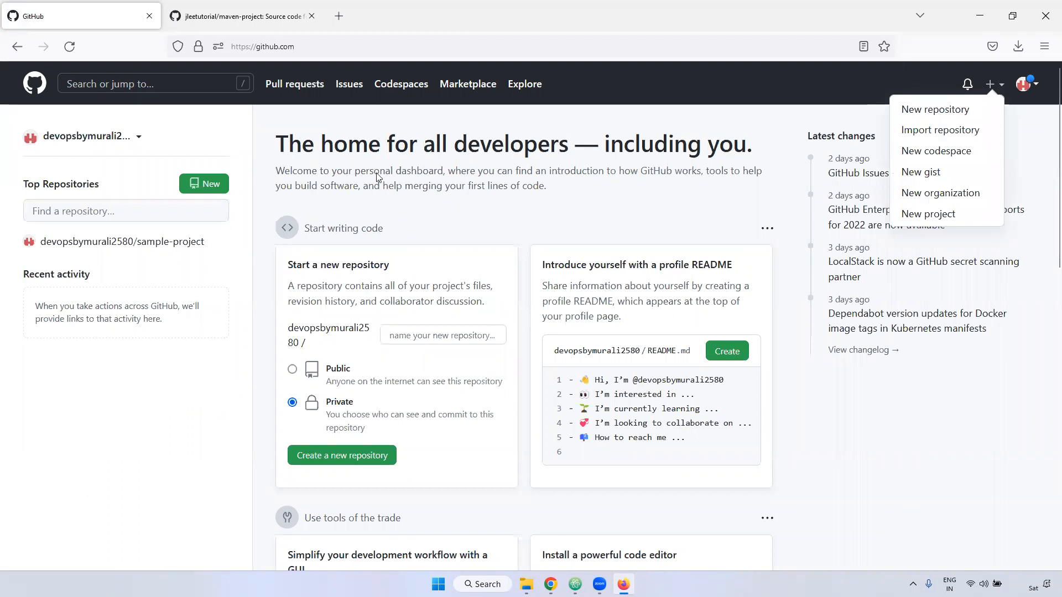
# - Open the sample-project repository from the dashboard and check its branch list
pyautogui.scroll(-5, 391, 414)
pyautogui.scroll(5, 181, 263)
pyautogui.click(132, 248)
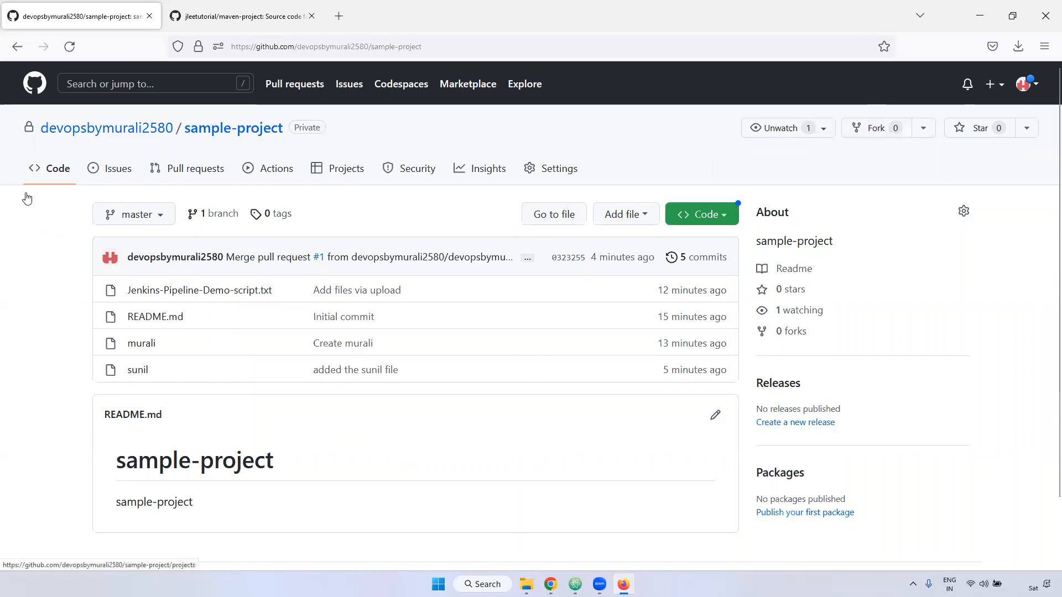
pyautogui.click(153, 215)
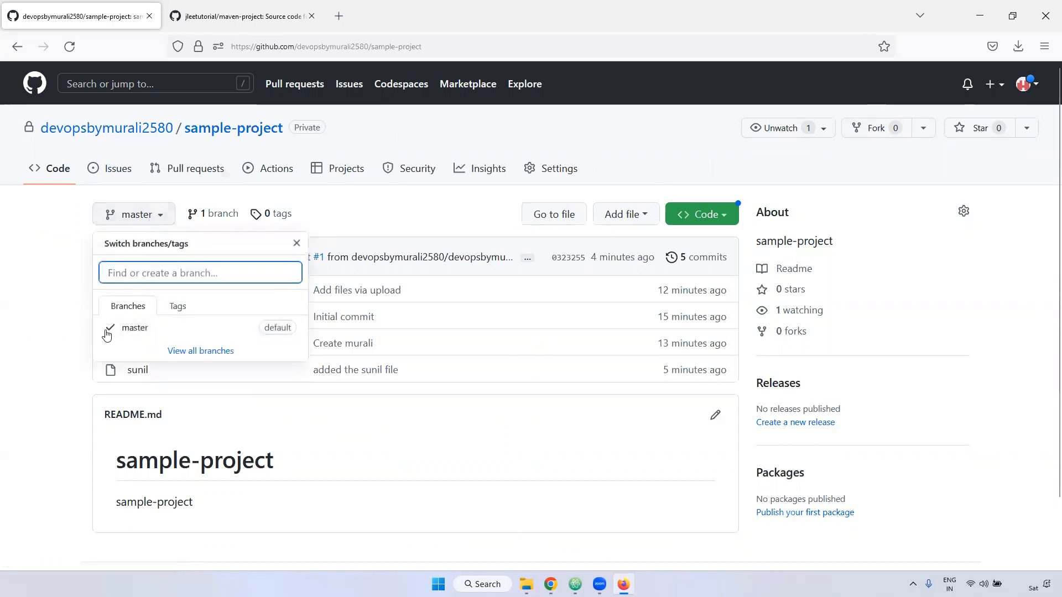
pyautogui.click(681, 147)
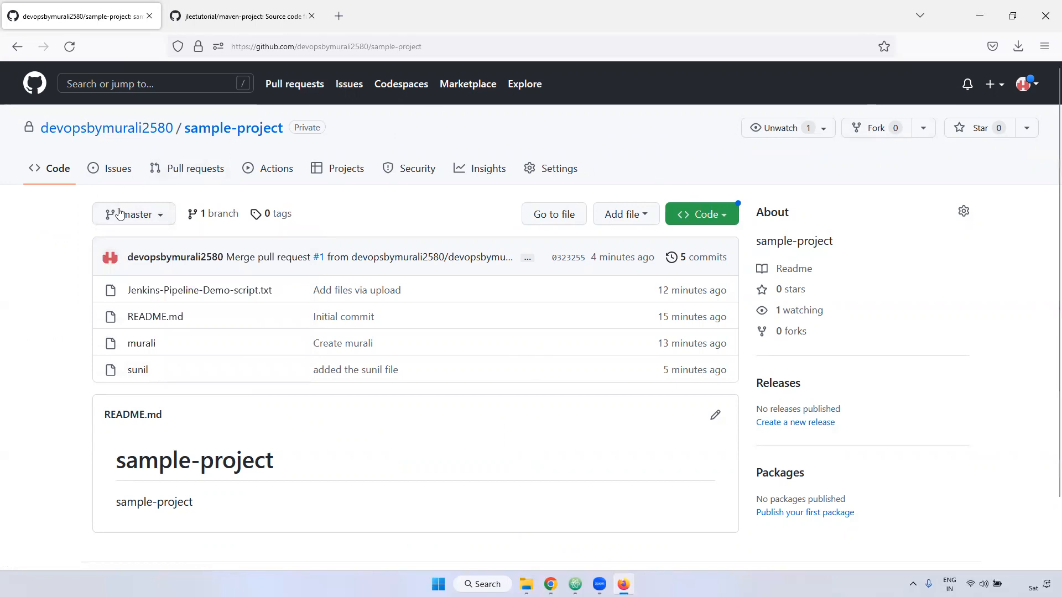
# - Fork sample-project into the organization under the same name, copying the master branch only
pyautogui.click(894, 133)
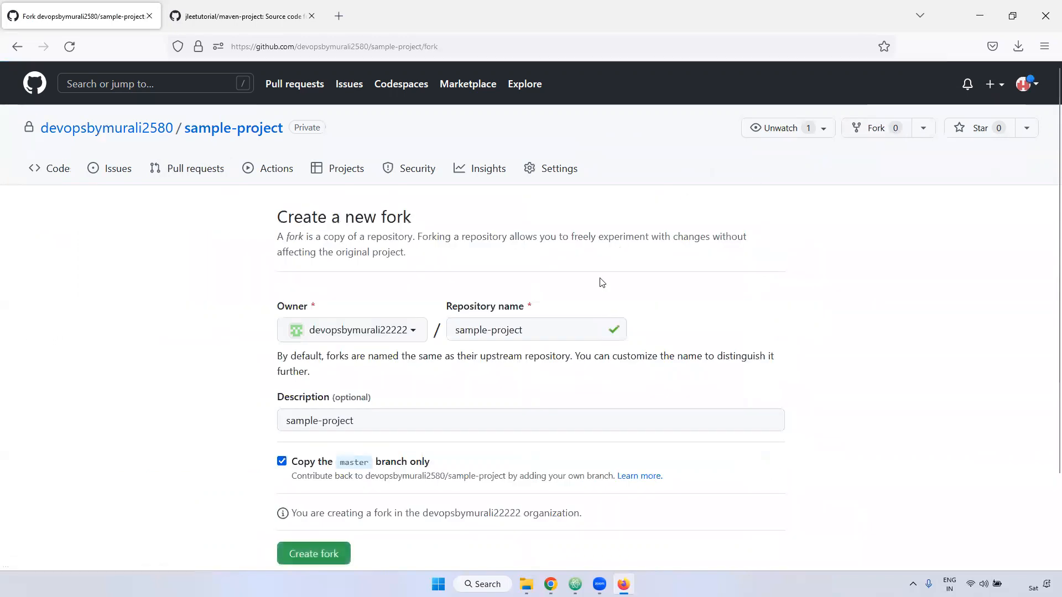
pyautogui.scroll(-2, 601, 283)
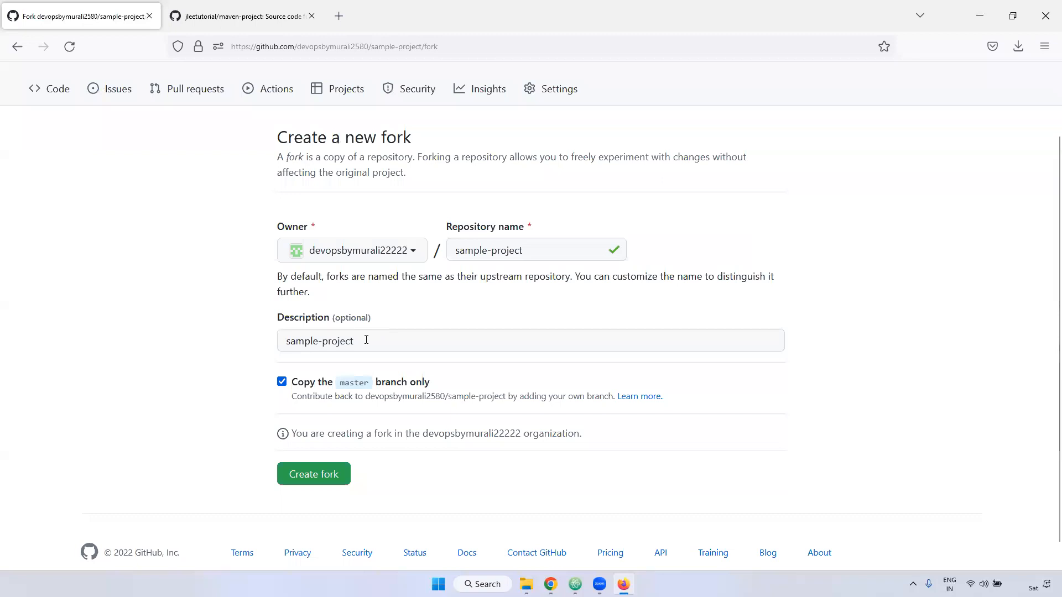
pyautogui.moveTo(292, 382); pyautogui.dragTo(416, 389)
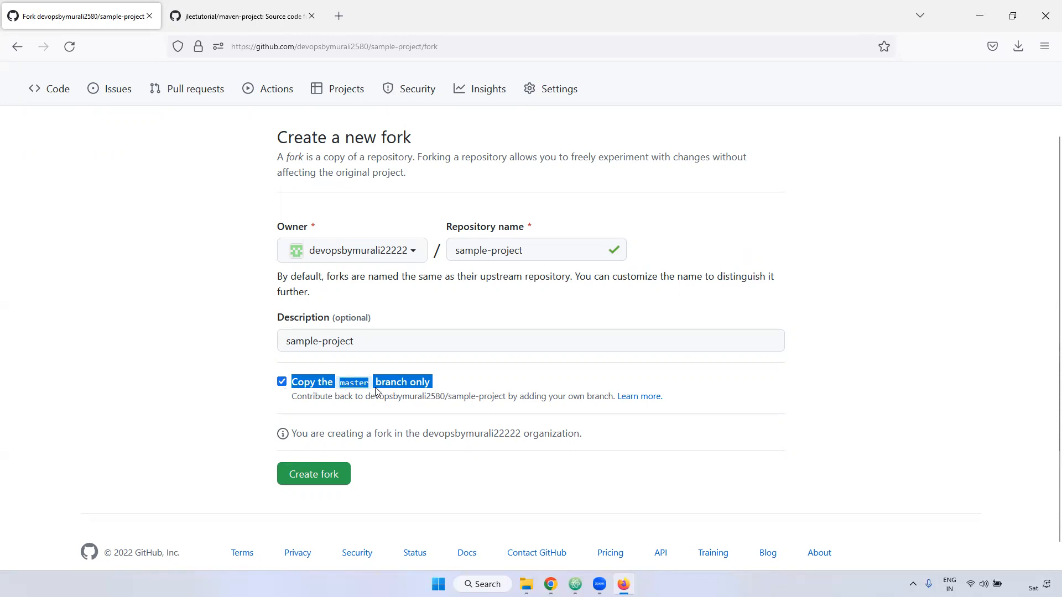
pyautogui.click(282, 381)
pyautogui.click(282, 382)
pyautogui.click(319, 477)
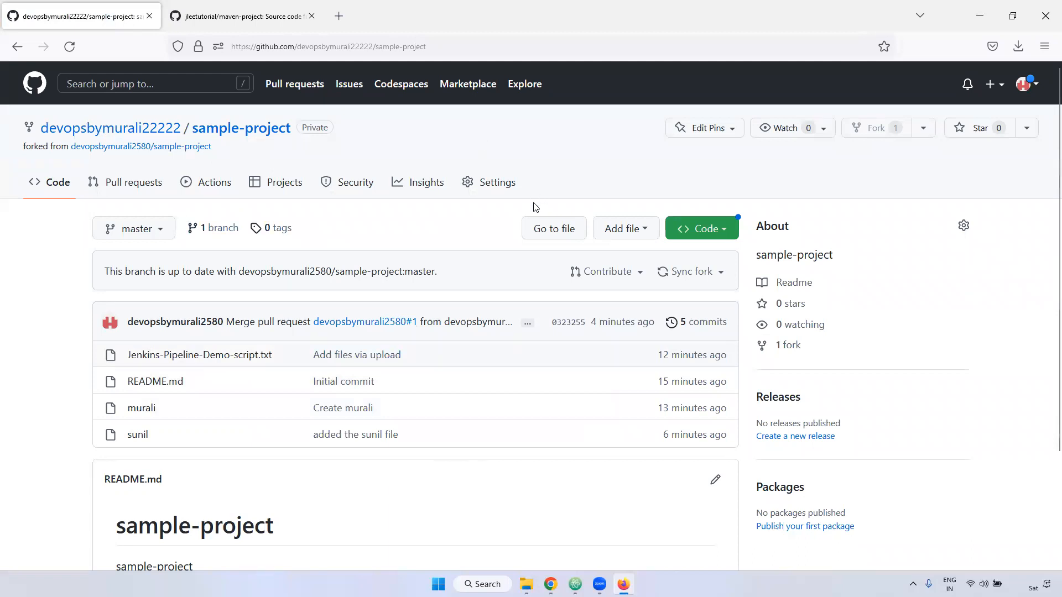
# - Check which repository the fork was made from and open that original sample-project repository
pyautogui.moveTo(22, 147); pyautogui.dragTo(260, 134)
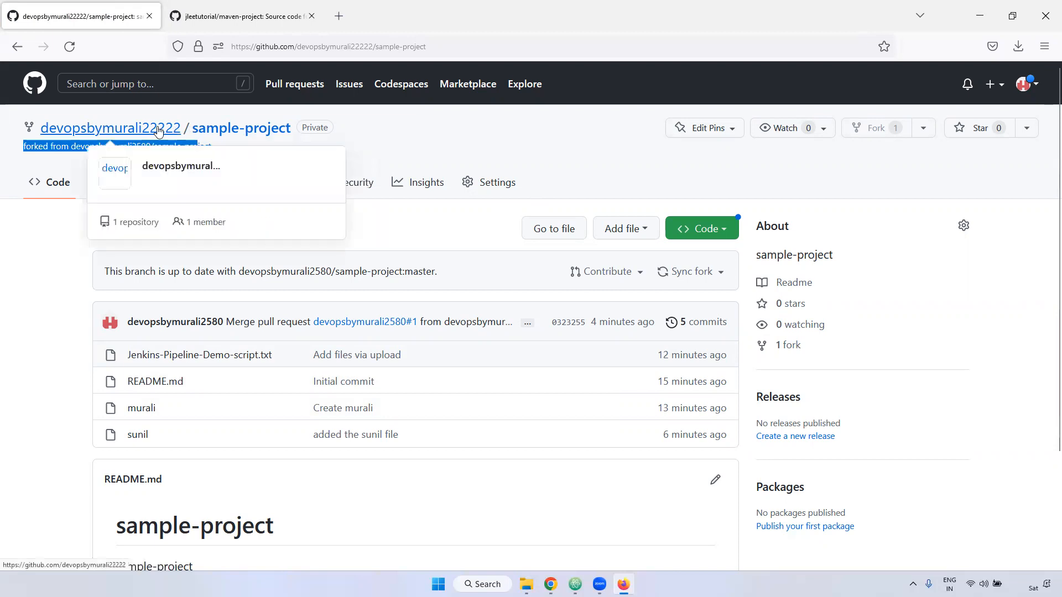
pyautogui.click(416, 135)
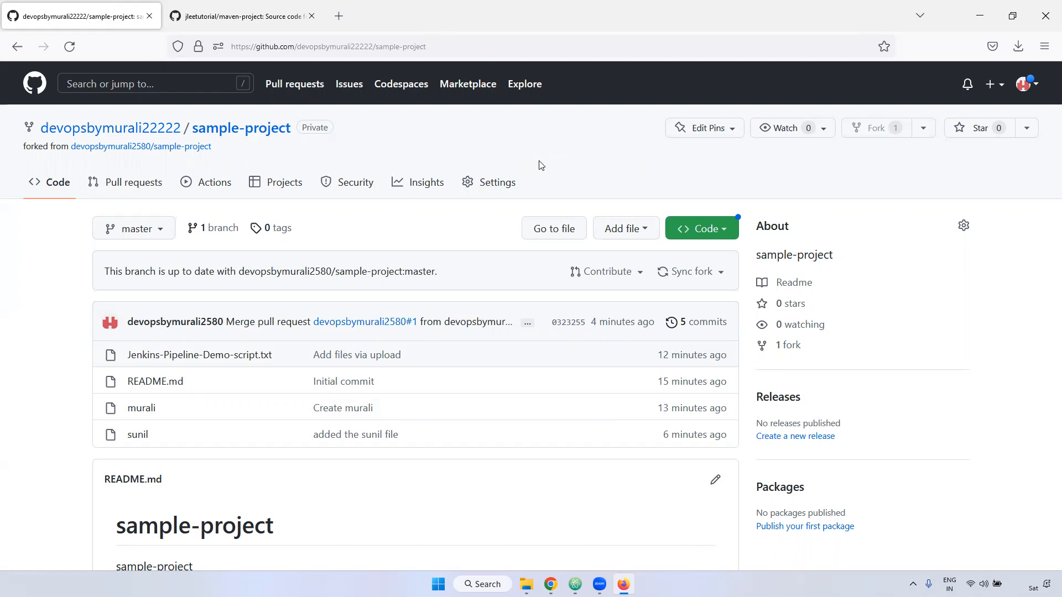
pyautogui.click(192, 150)
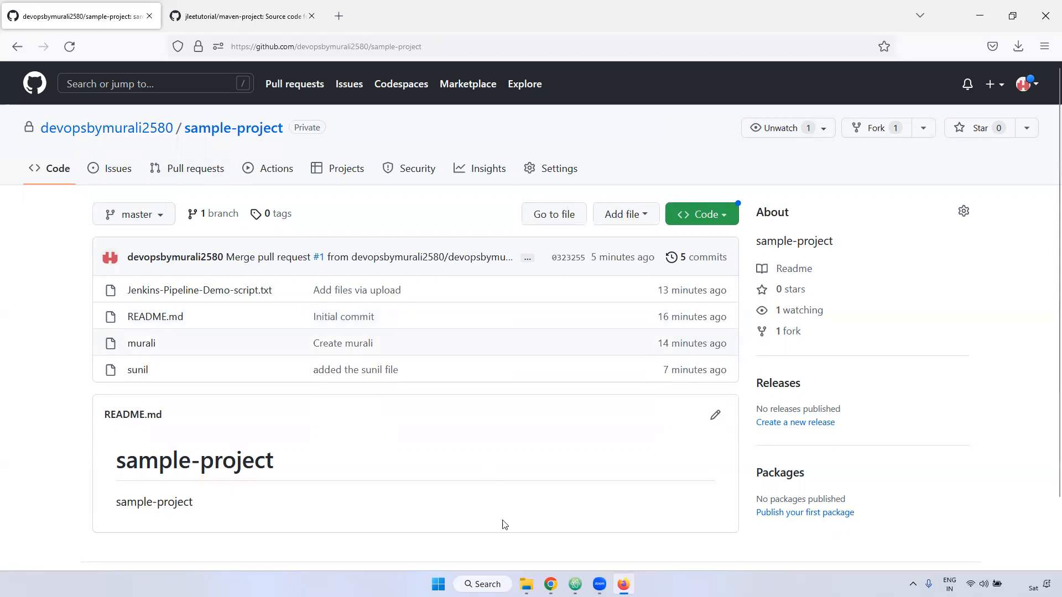
# - Switch to the Google Slides presentation in Chrome and show the closing Thank You slide
pyautogui.click(550, 585)
pyautogui.click(91, 335)
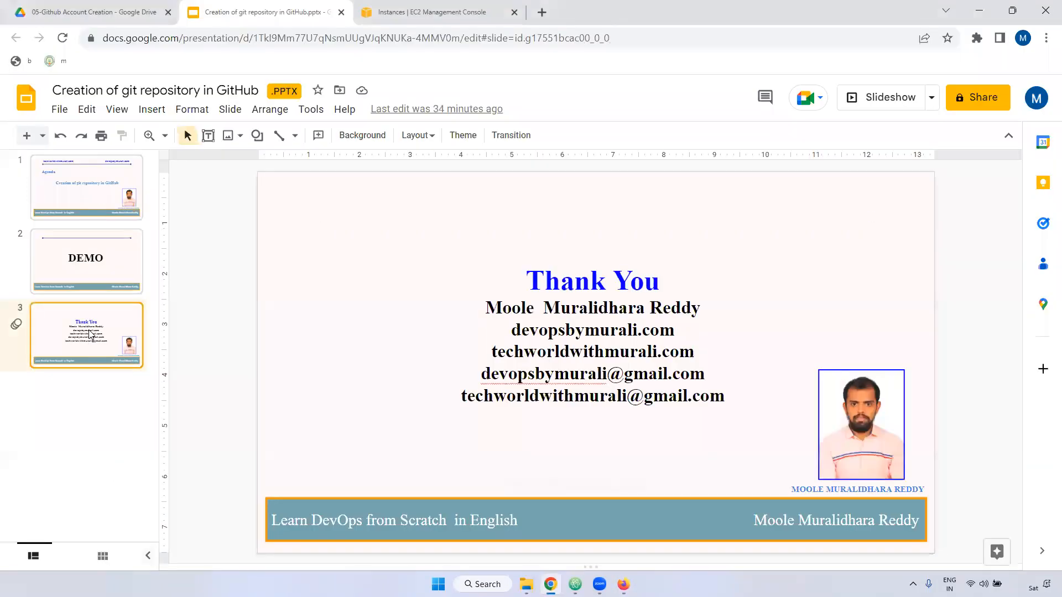